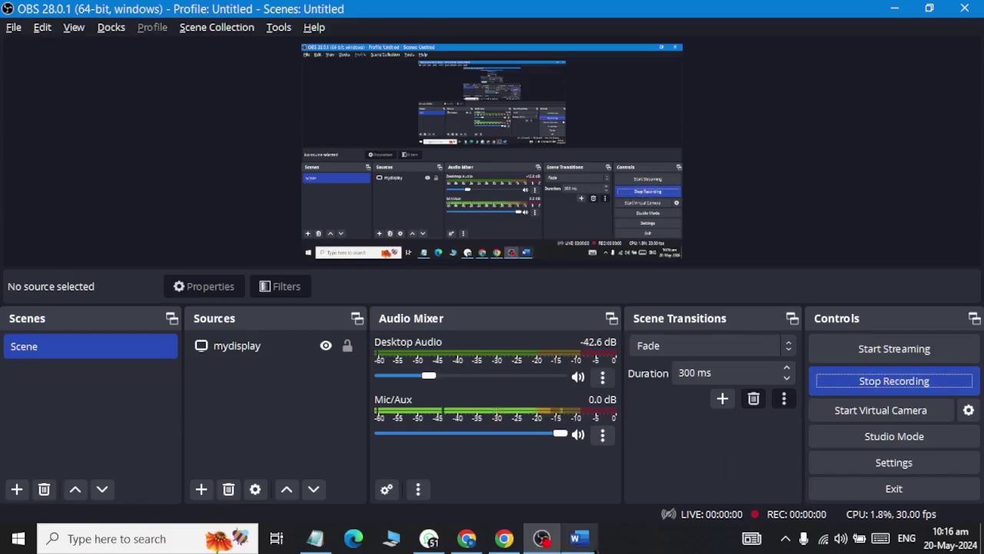
Bring the blank Word Document1 to the front and show the Insert ribbon commands.
left_click(579, 537)
left_click(123, 56)
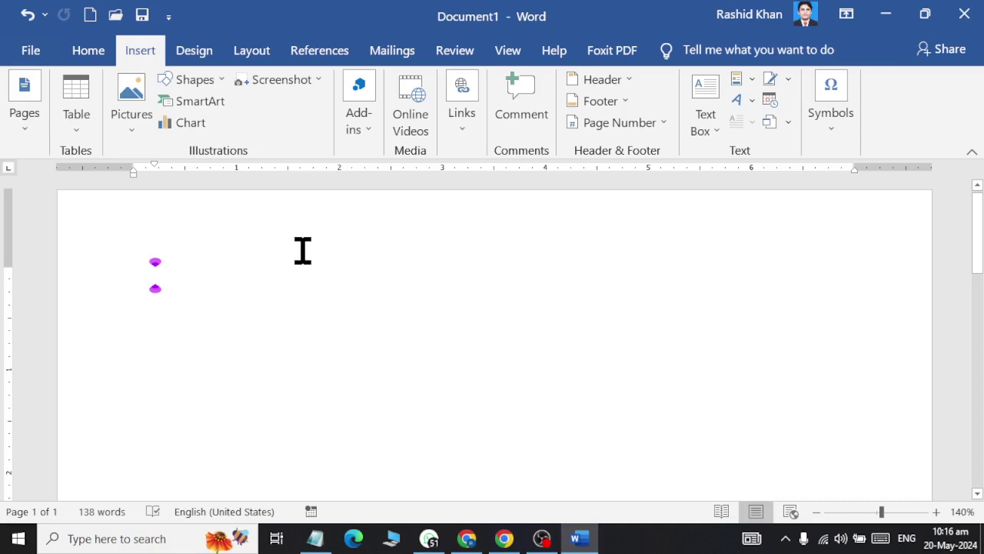
Insert the Hierarchy SmartArt layout after briefly previewing Organization Chart.
left_click(203, 108)
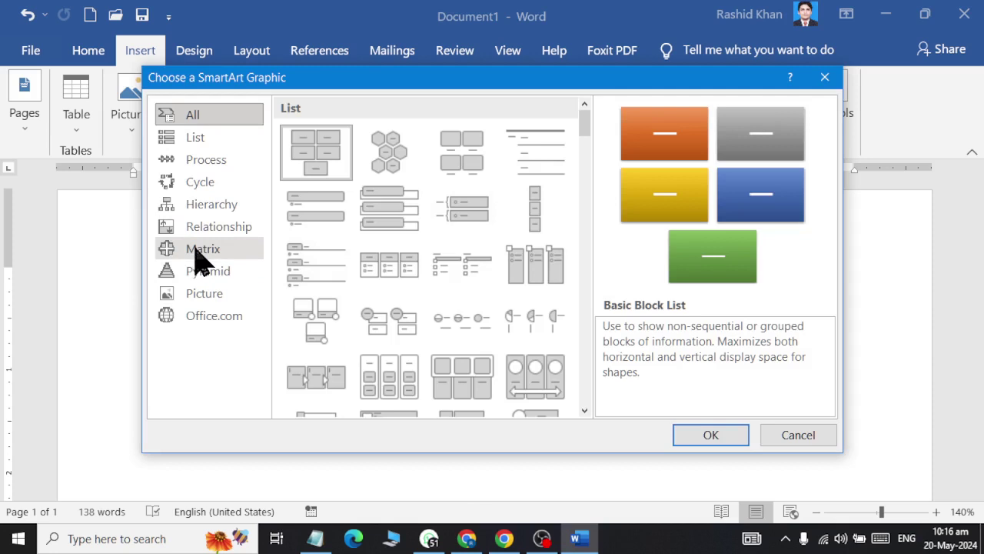
left_click(214, 206)
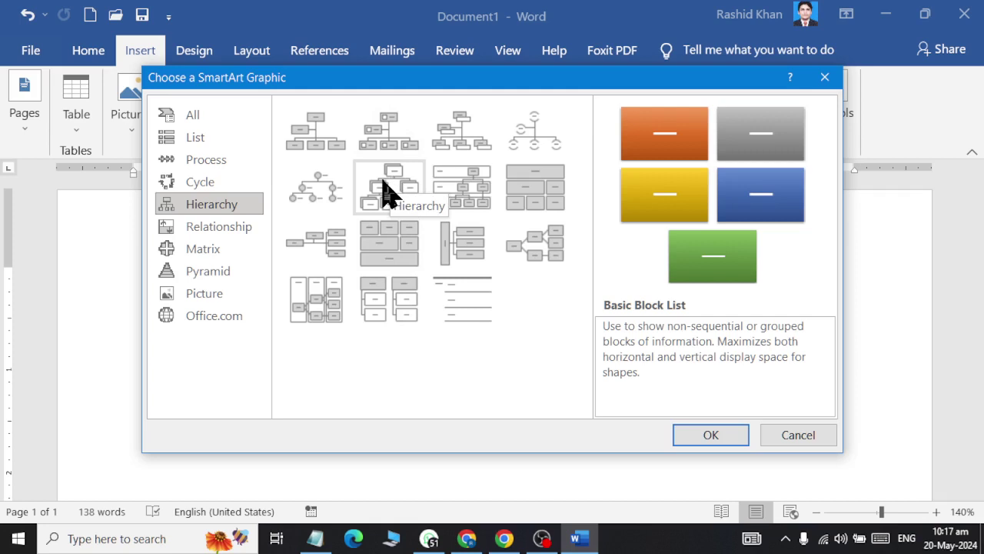
left_click(379, 206)
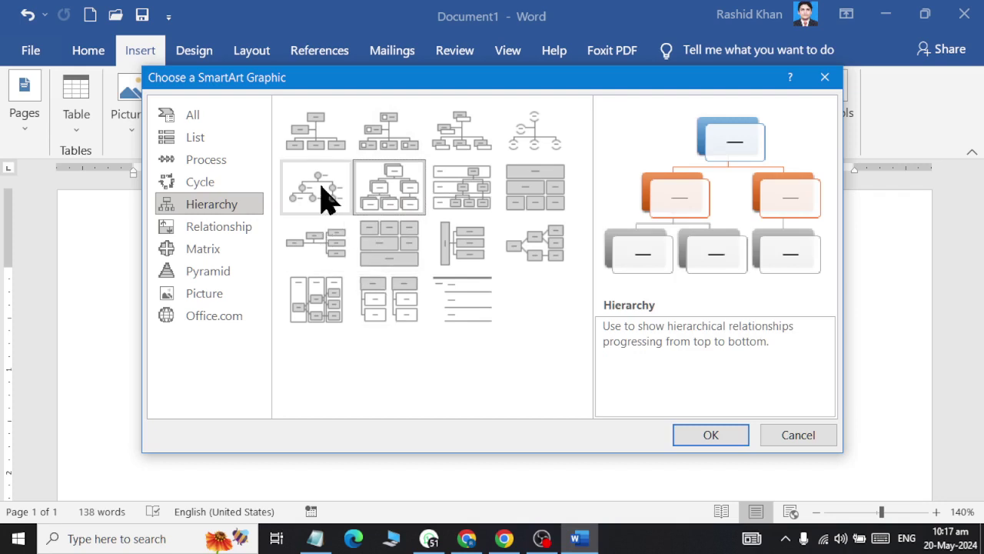
left_click(327, 149)
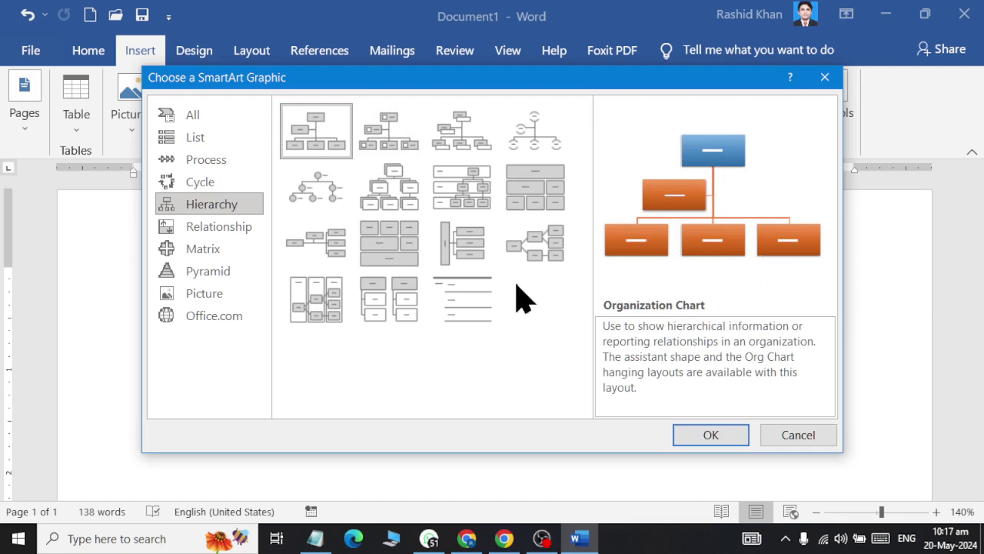
left_click(385, 201)
left_click(709, 435)
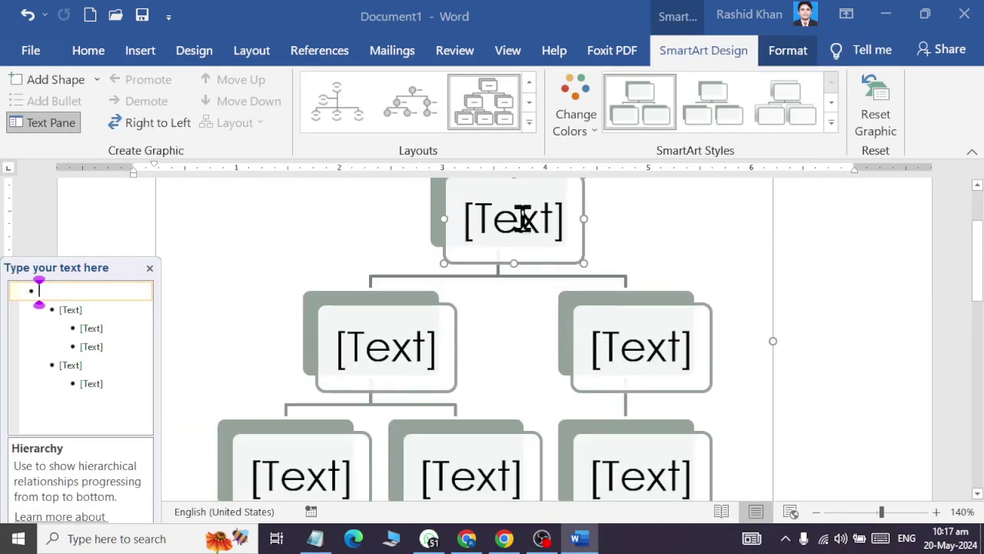
Label the top box Principal and the second-level boxes Admin Staff and Teachers.
left_click(489, 215)
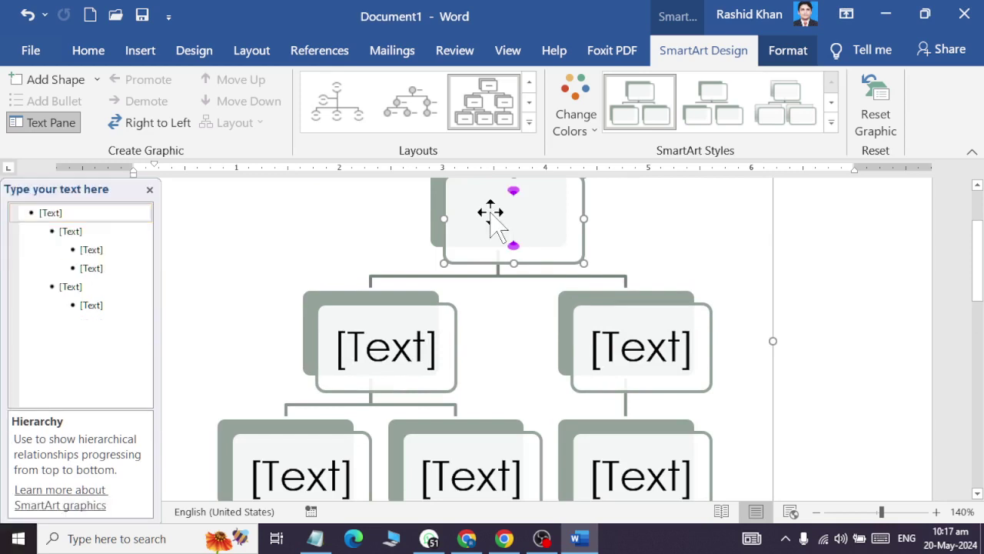
type("Pric")
key("BackSpace")
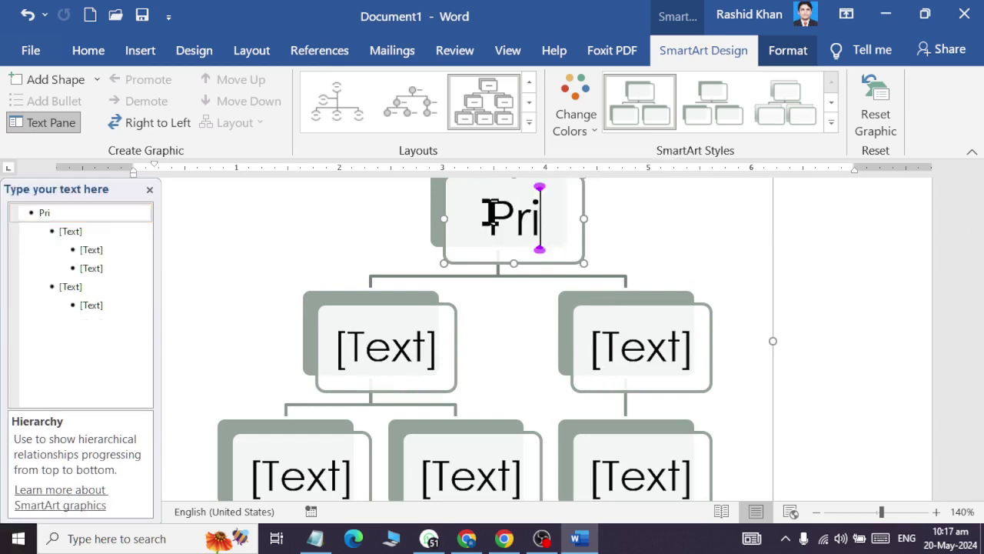
type("ncip")
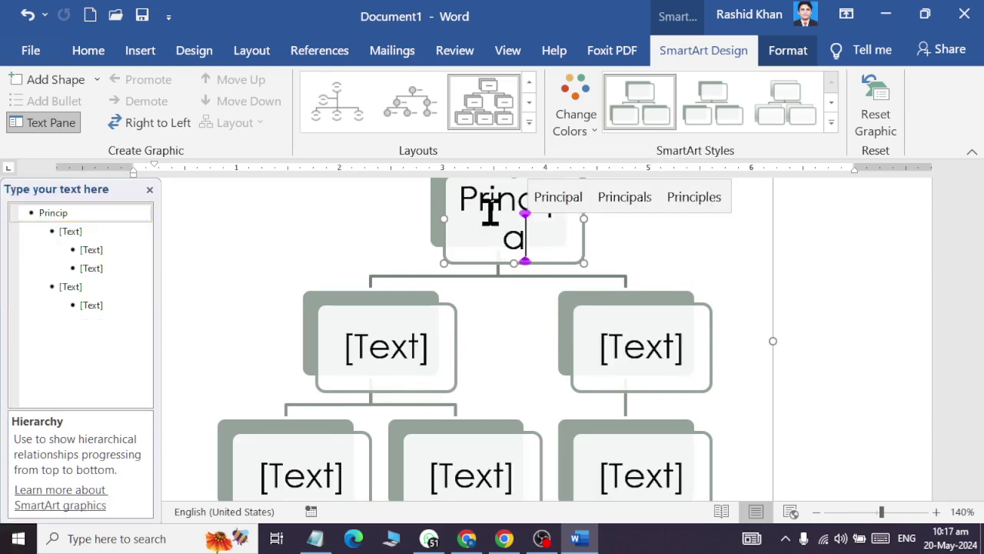
type("al")
left_click(390, 350)
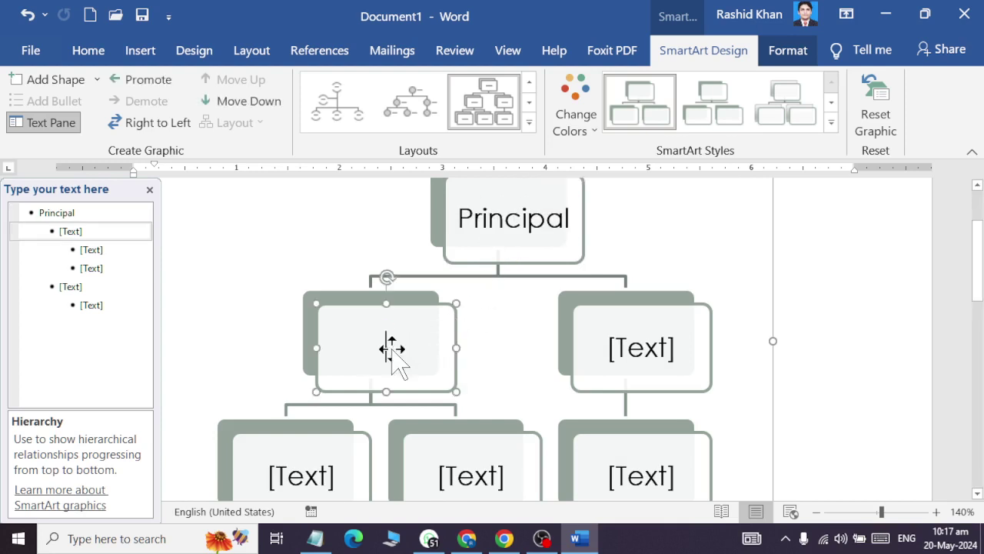
type("Admi")
key("BackSpace")
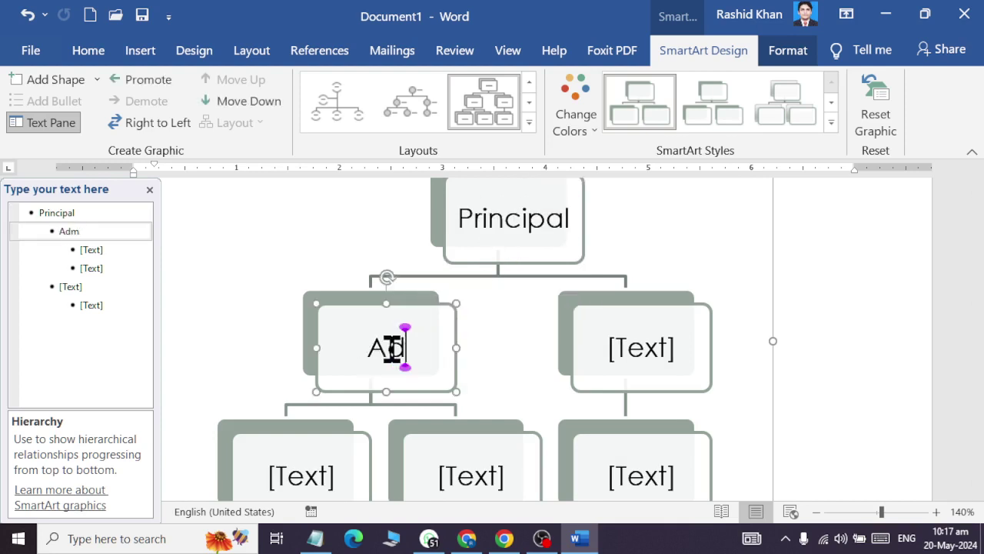
key("BackSpace")
key("BackSpace")
key("BackSpace")
type("Admi")
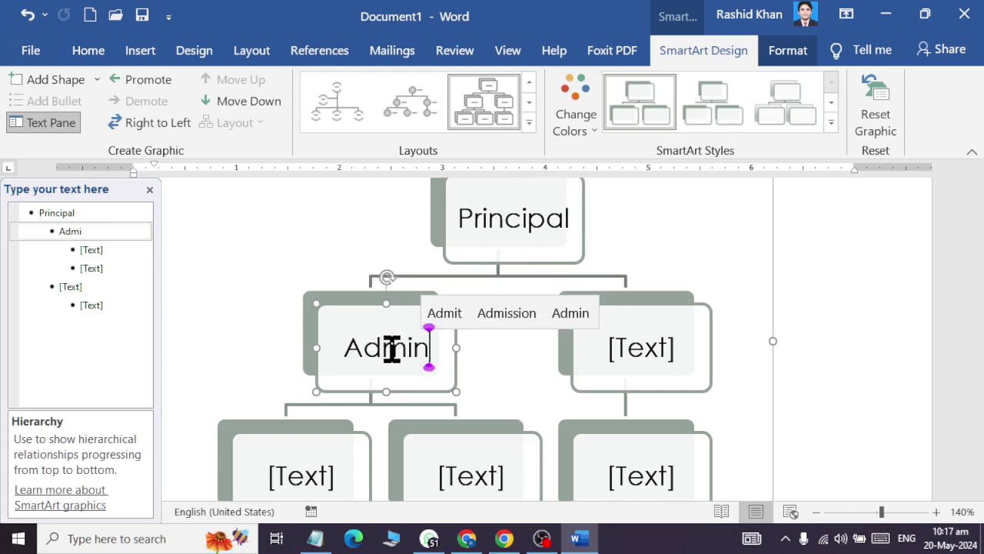
type("n Staf")
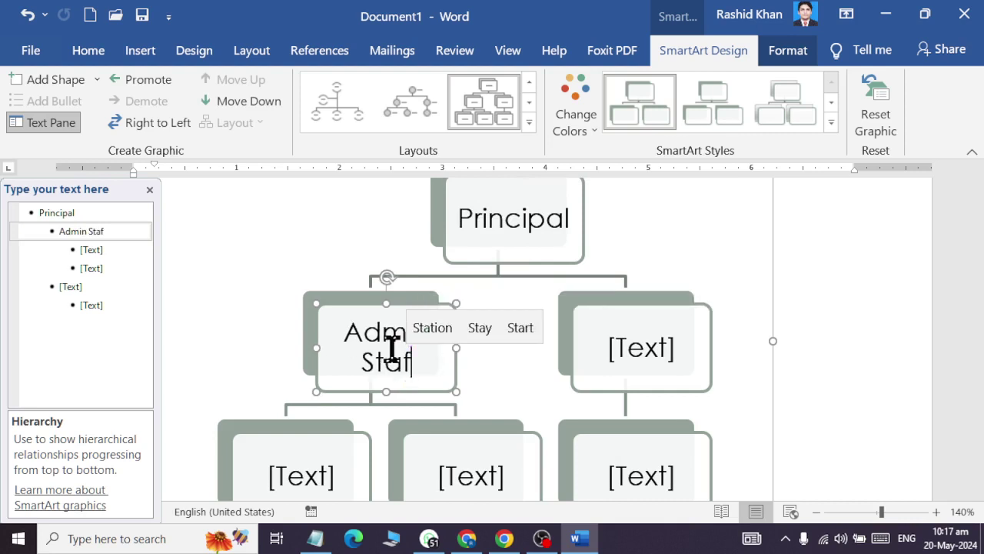
type("f")
left_click(627, 338)
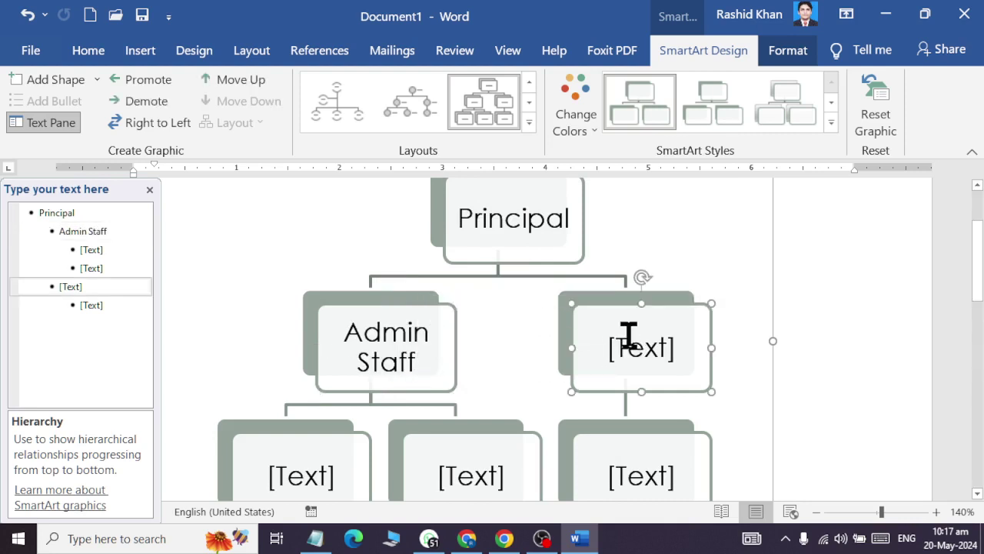
type("Teaching")
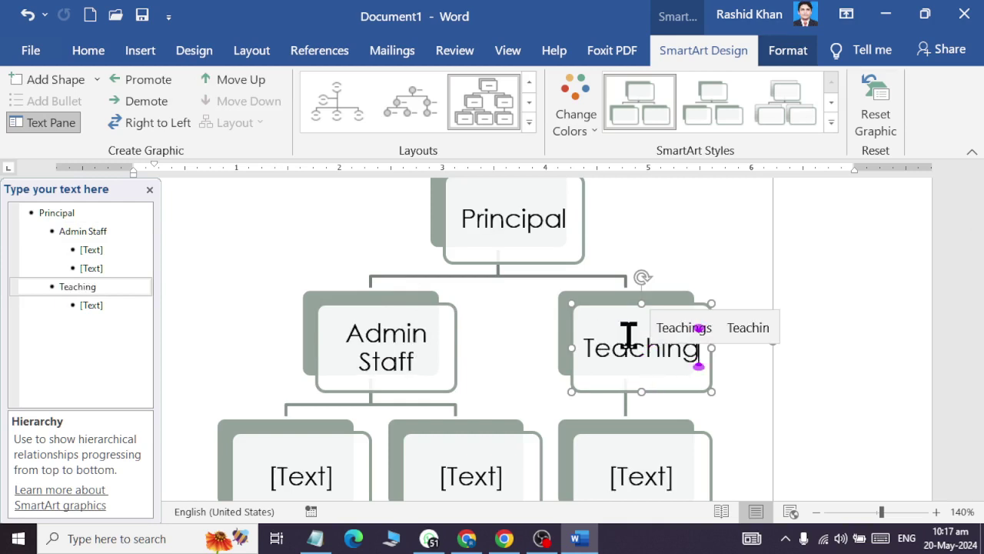
key("BackSpace")
key("BackSpace")
key("BackSpace")
type("ers")
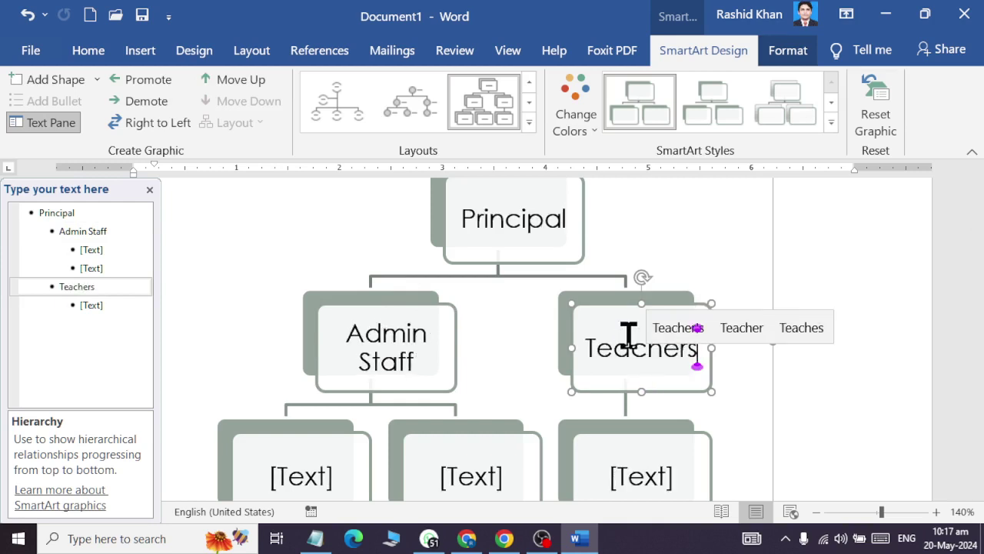
Fill the third-level boxes with Clerk, Accountant and English.
scroll(386, 323, "down", 2)
left_click(302, 374)
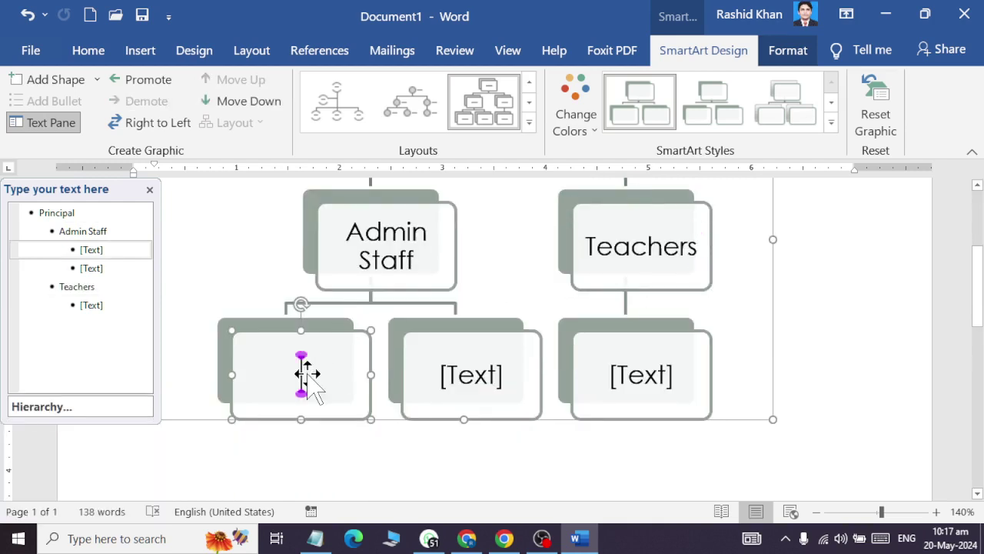
type("Cler")
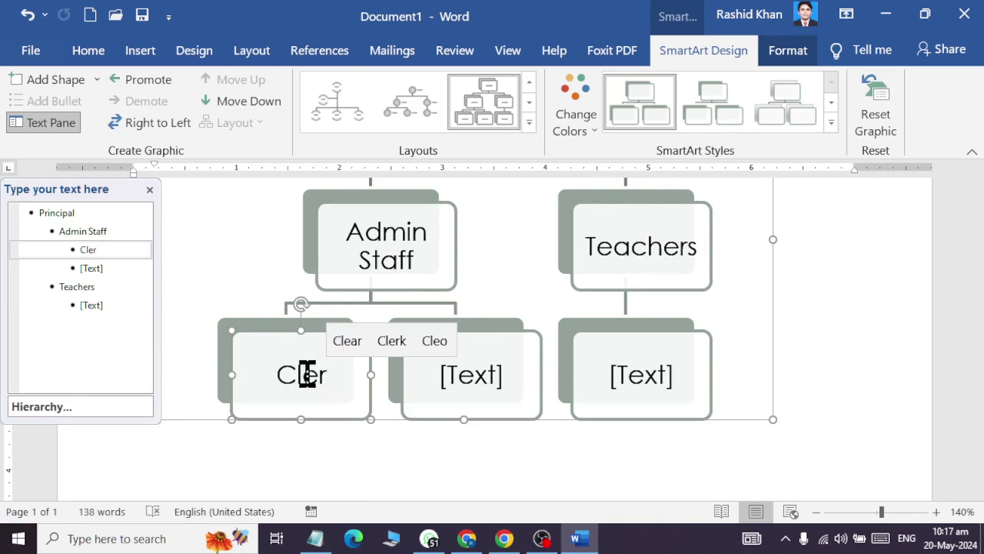
type("k")
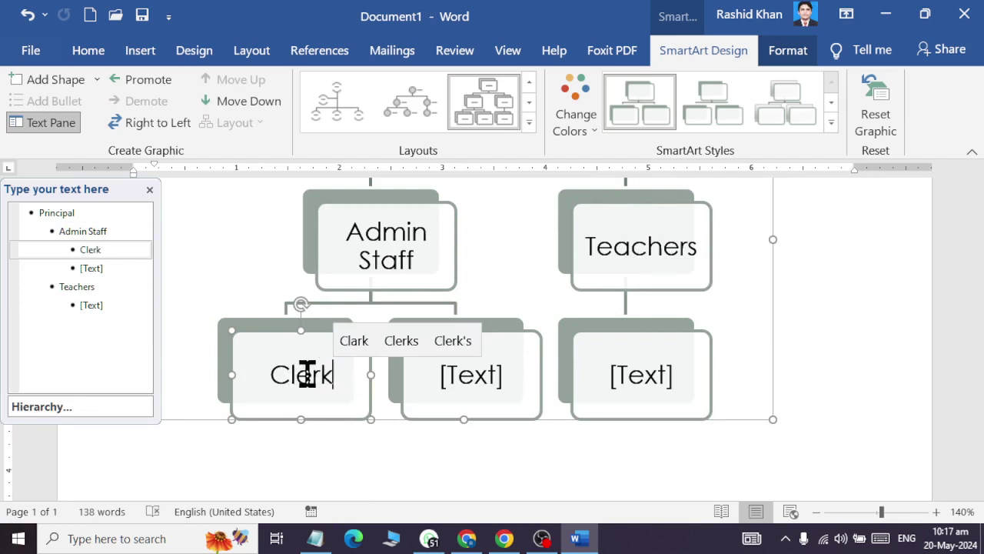
left_click(489, 380)
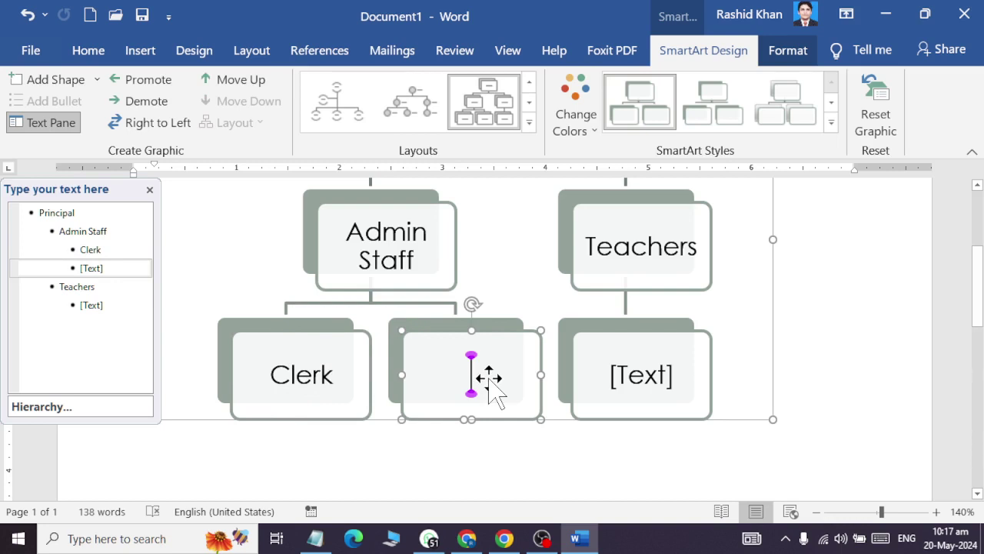
type("Ac")
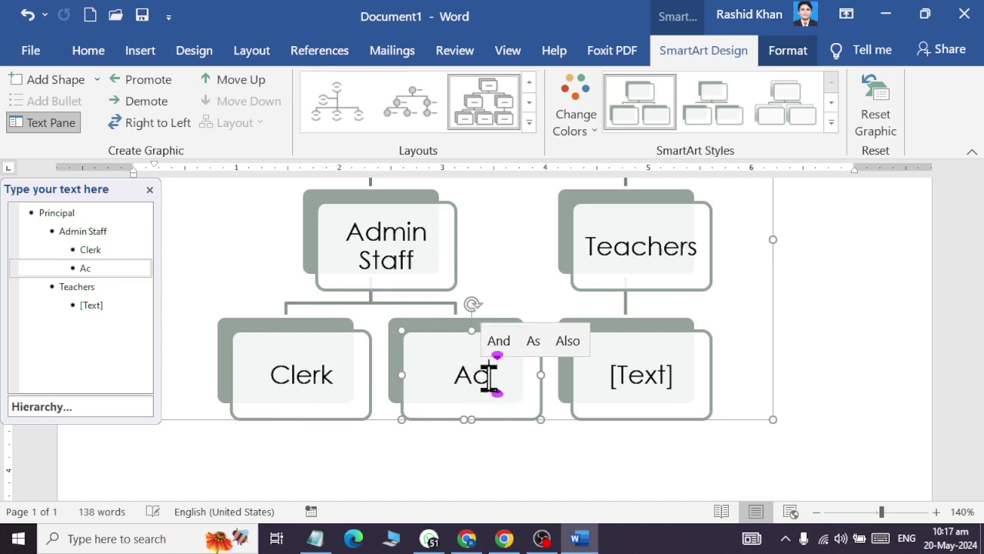
type("countant")
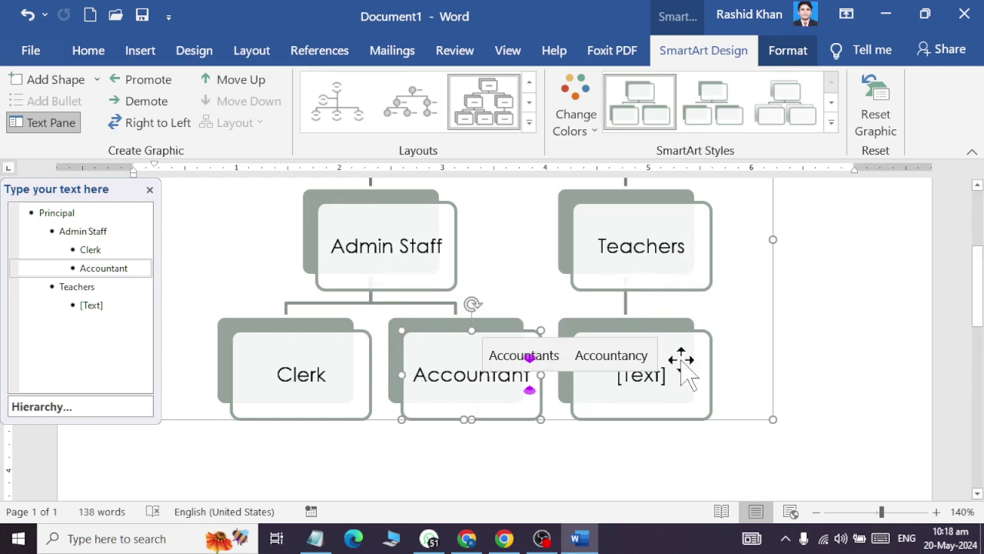
left_click(663, 382)
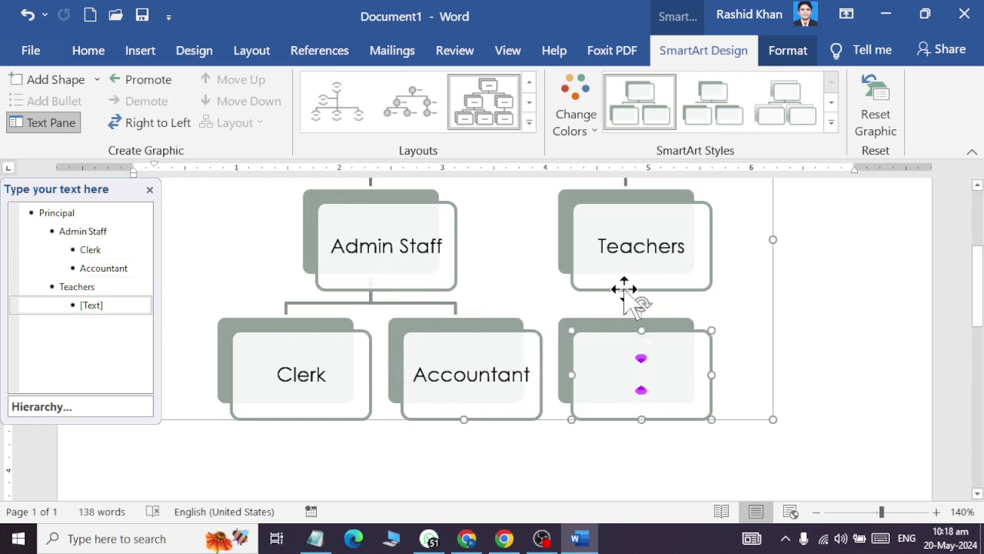
type("E")
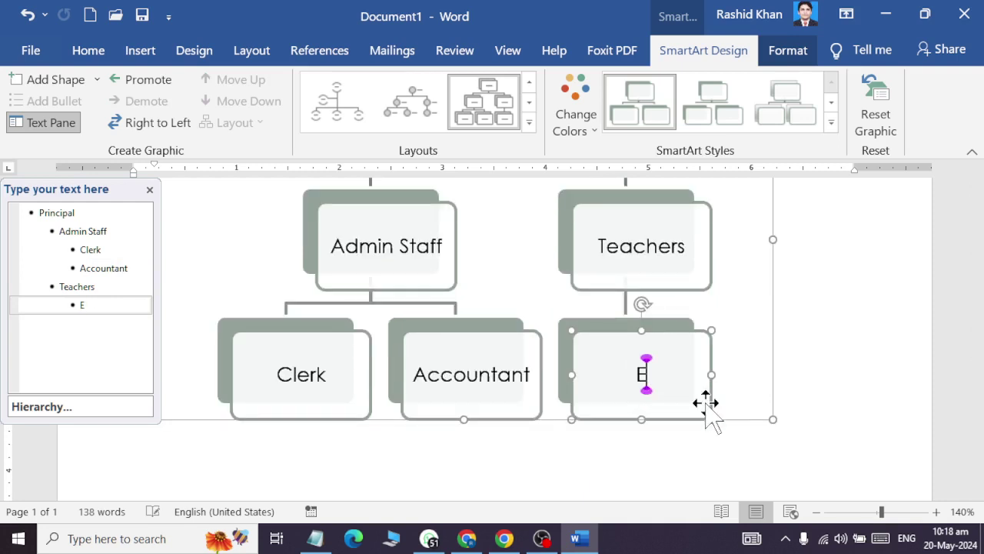
type("nglish")
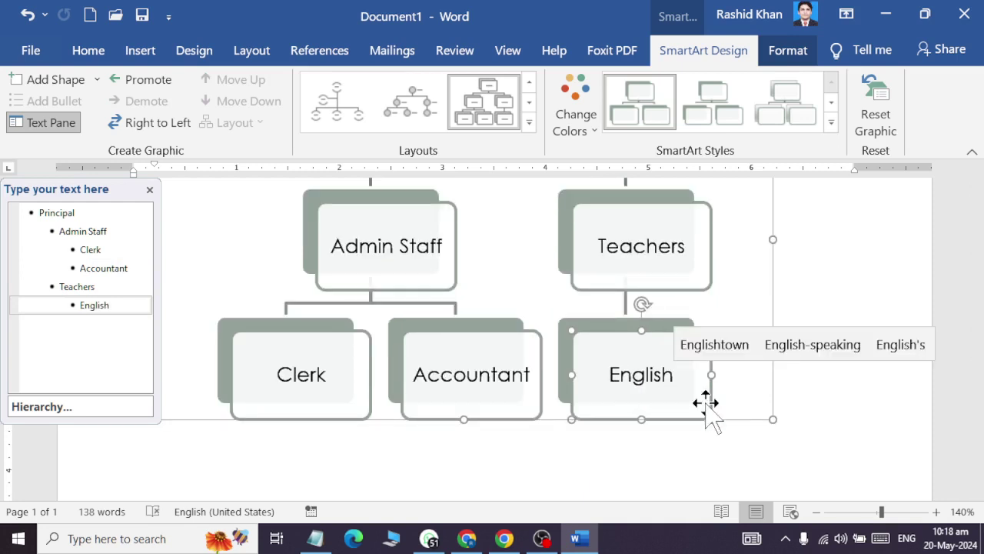
scroll(708, 399, "up", 3)
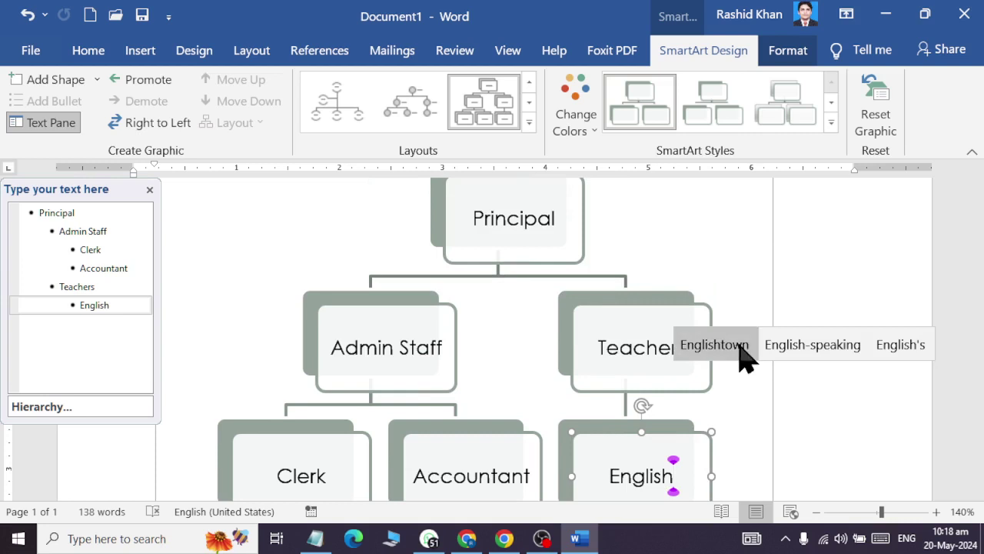
scroll(592, 317, "down", 3, "ctrl")
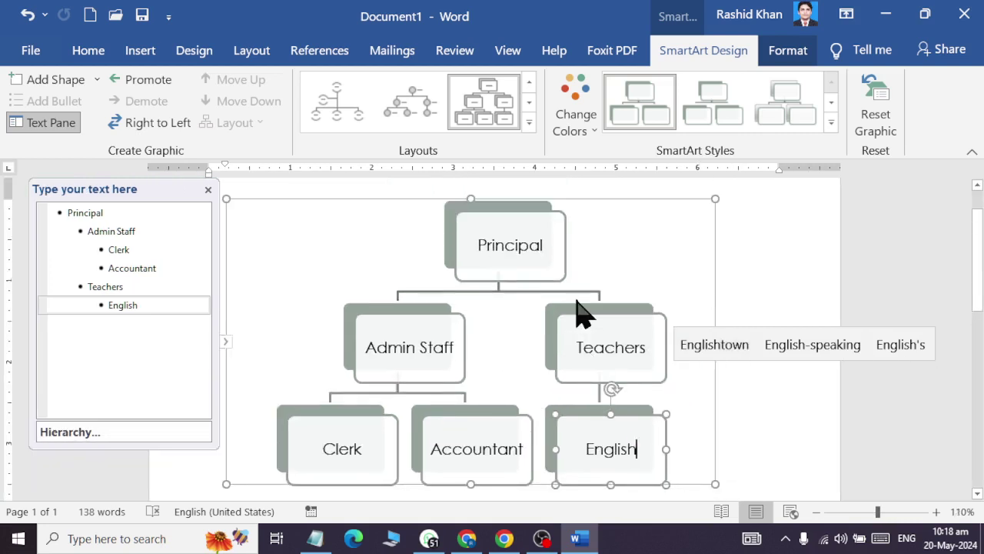
scroll(582, 311, "down", 1, "ctrl")
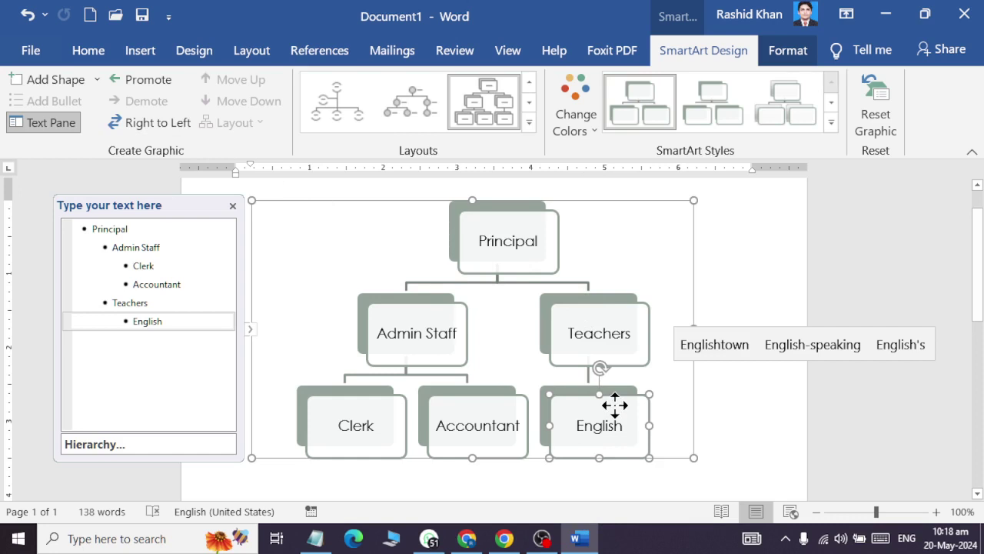
Add two shapes after English under Teachers, labelled Drawing and Computer.
left_click(95, 80)
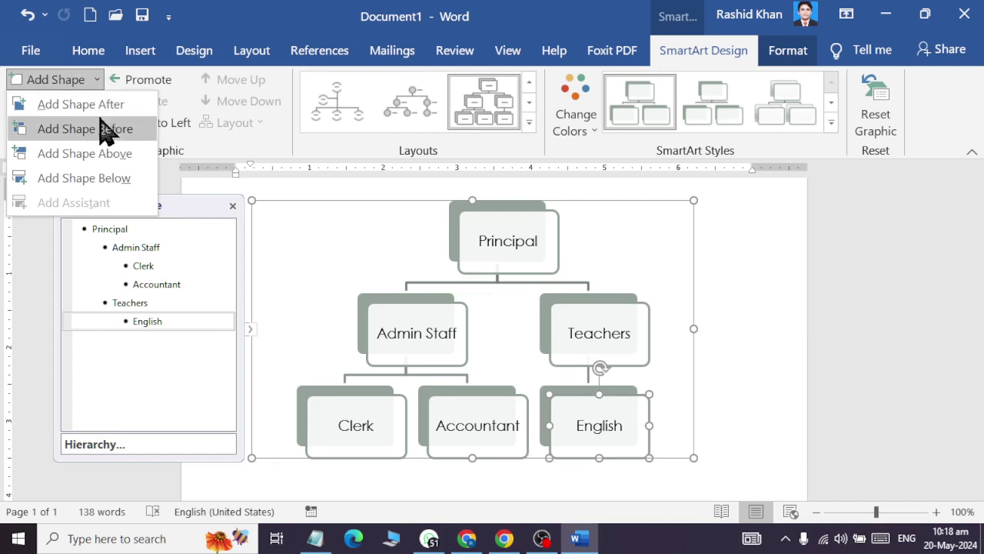
left_click(108, 114)
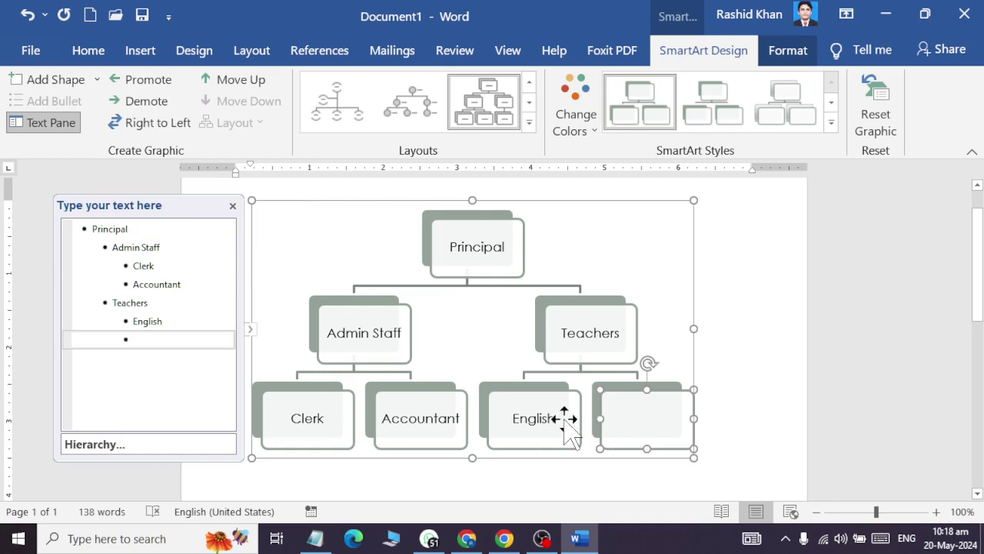
left_click(45, 125)
left_click(45, 124)
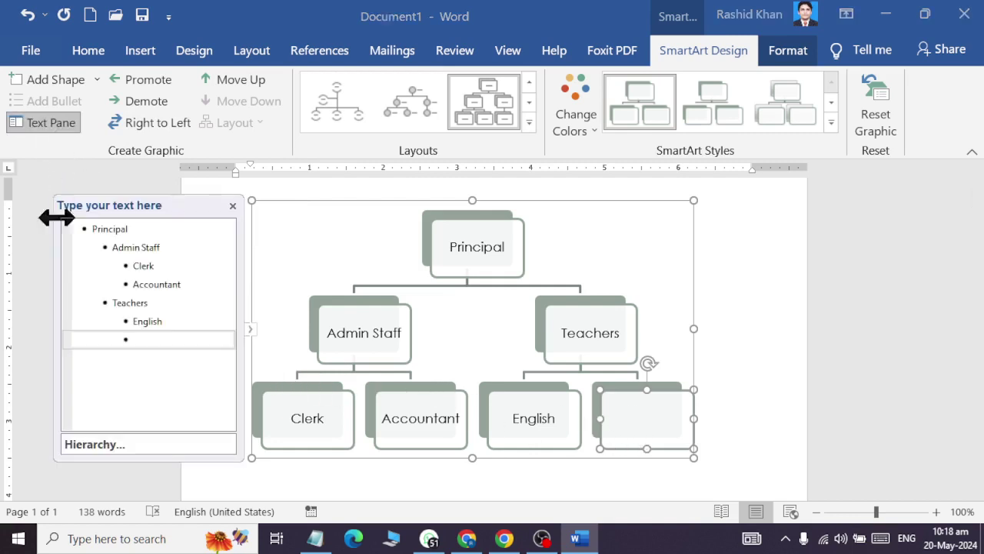
type("Dr")
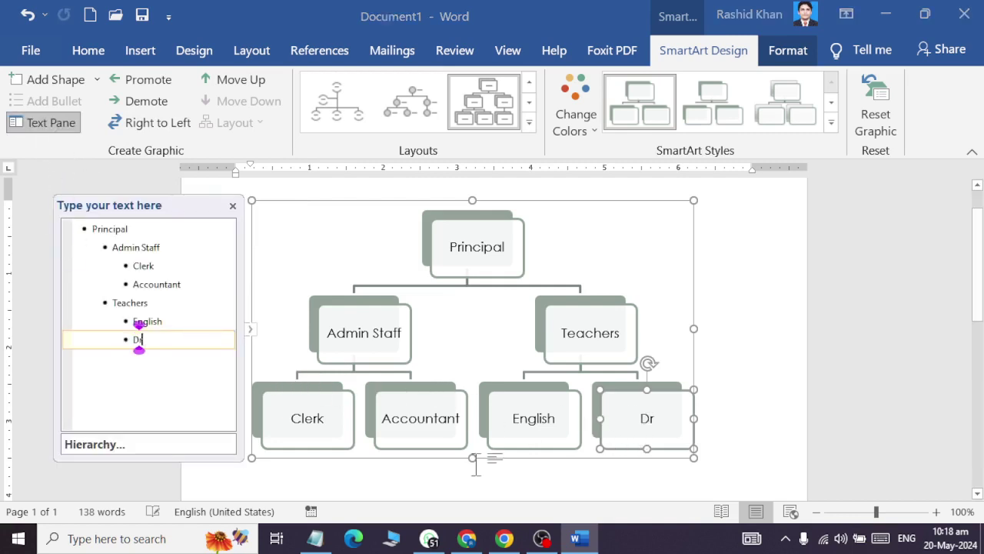
type("awing")
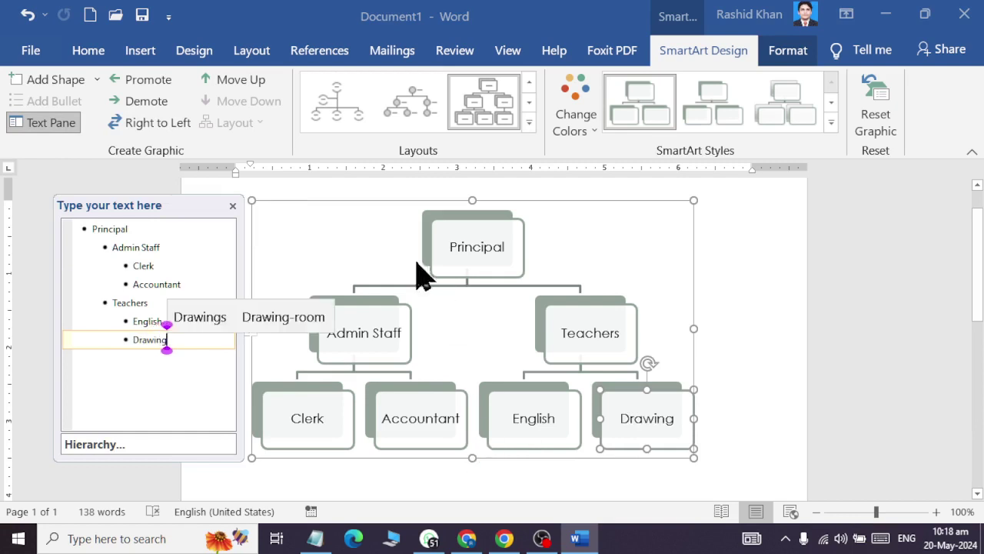
left_click(96, 80)
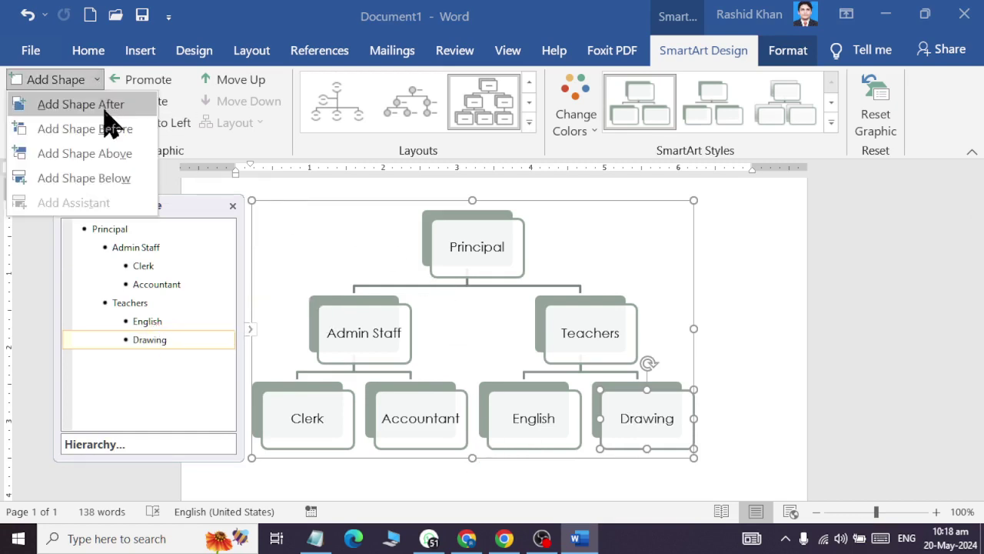
left_click(104, 106)
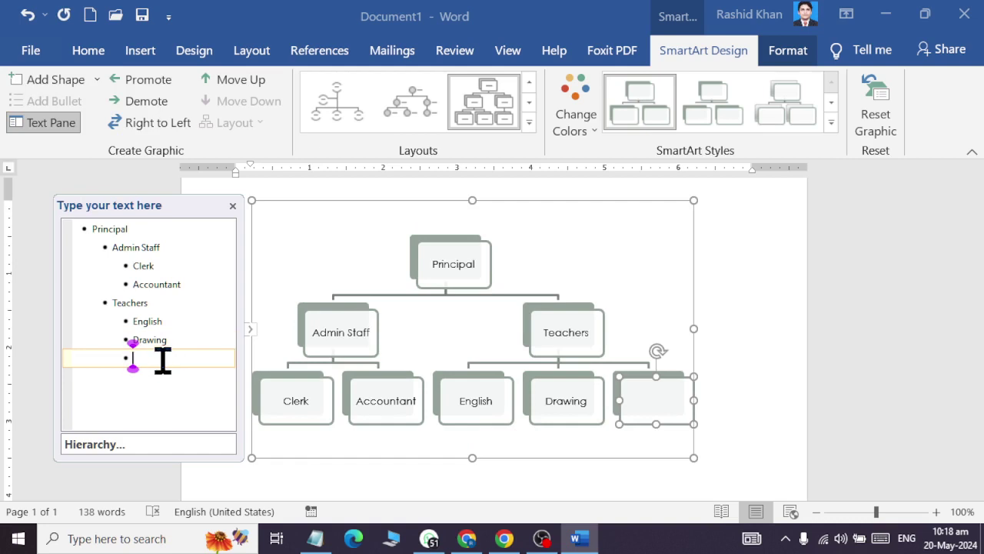
type("Computer")
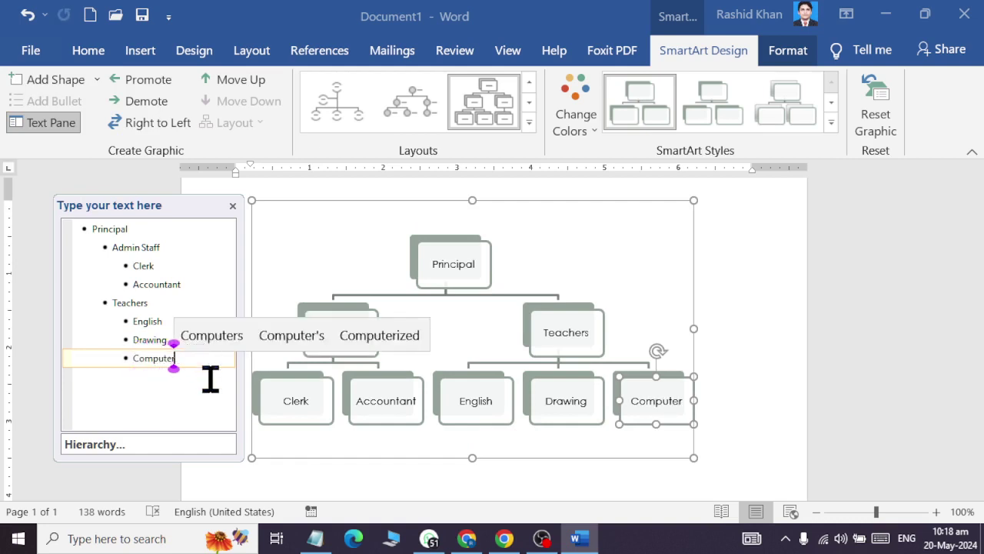
left_click(603, 344)
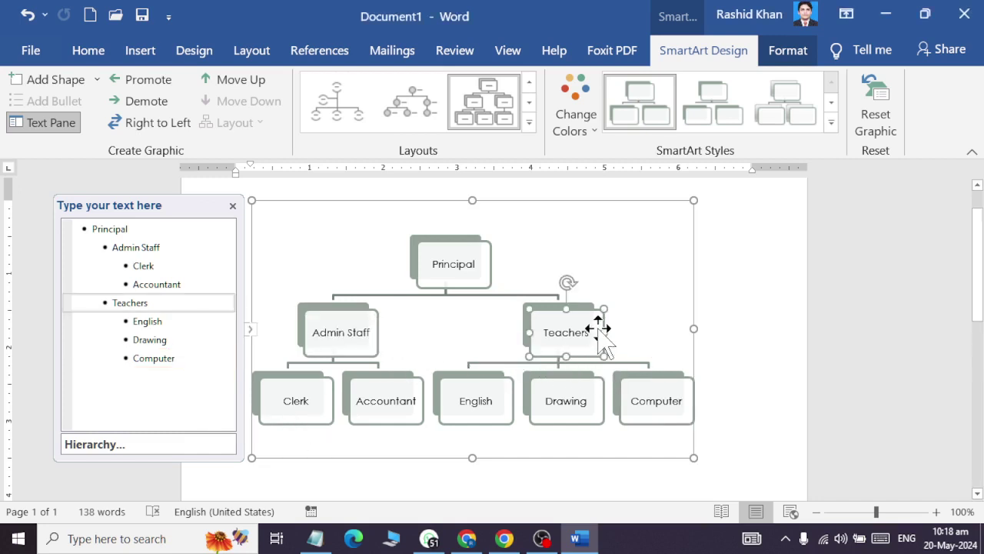
left_click(97, 79)
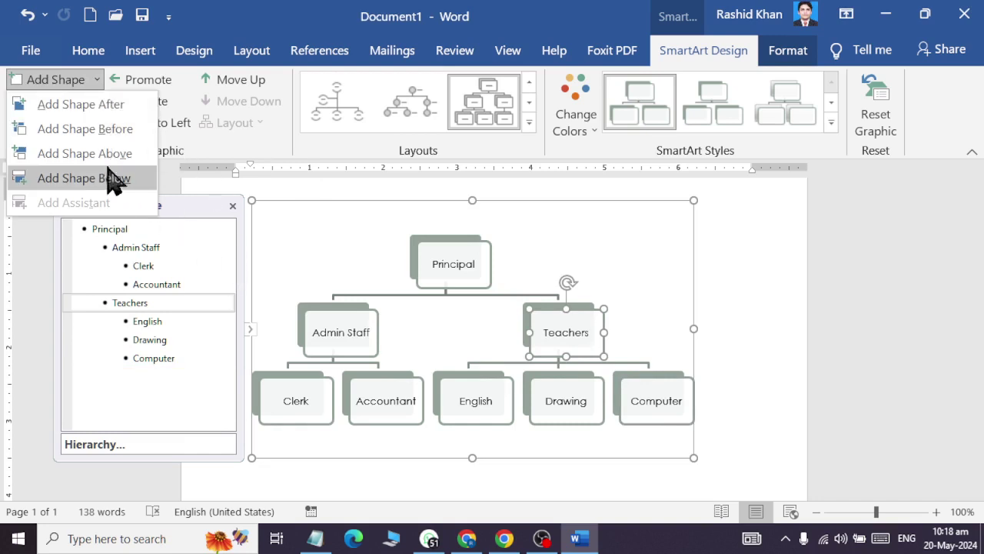
Add two shapes below Clerk, labelled Sweeper and Office Boy.
left_click(278, 14)
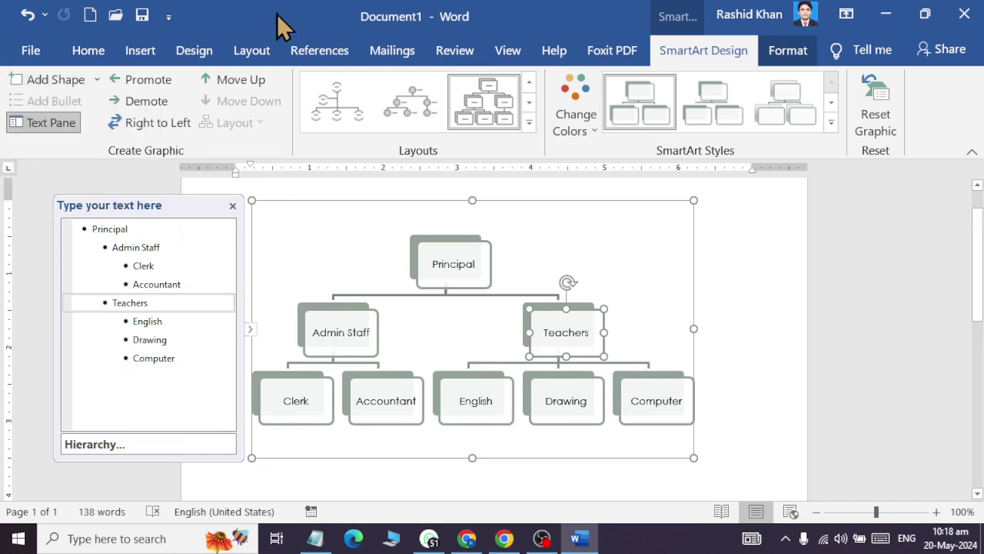
left_click(480, 421)
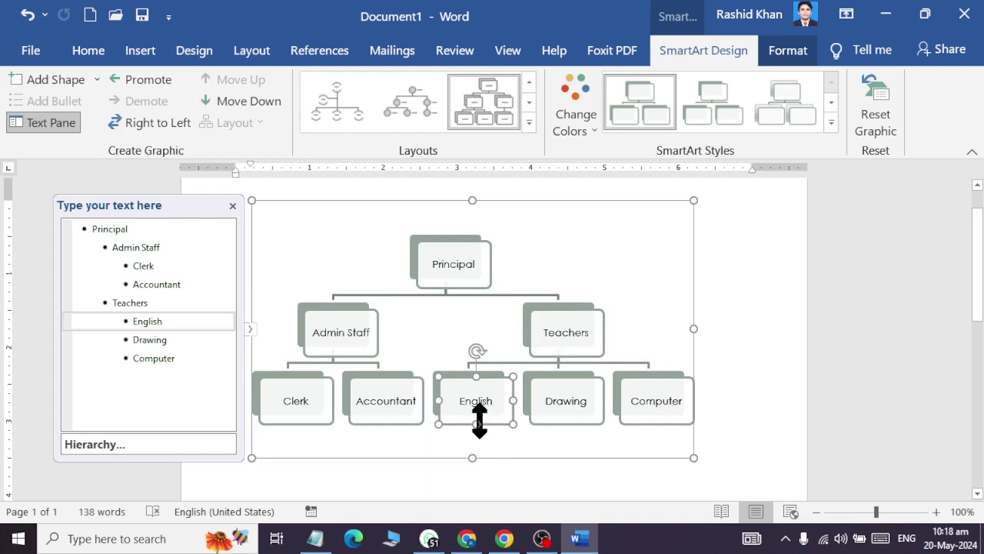
left_click(295, 422)
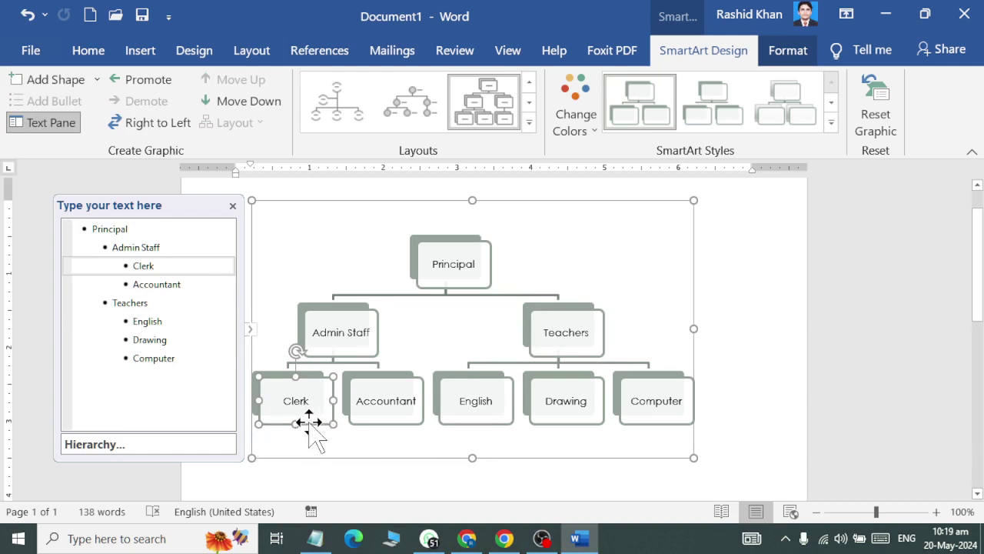
left_click(97, 80)
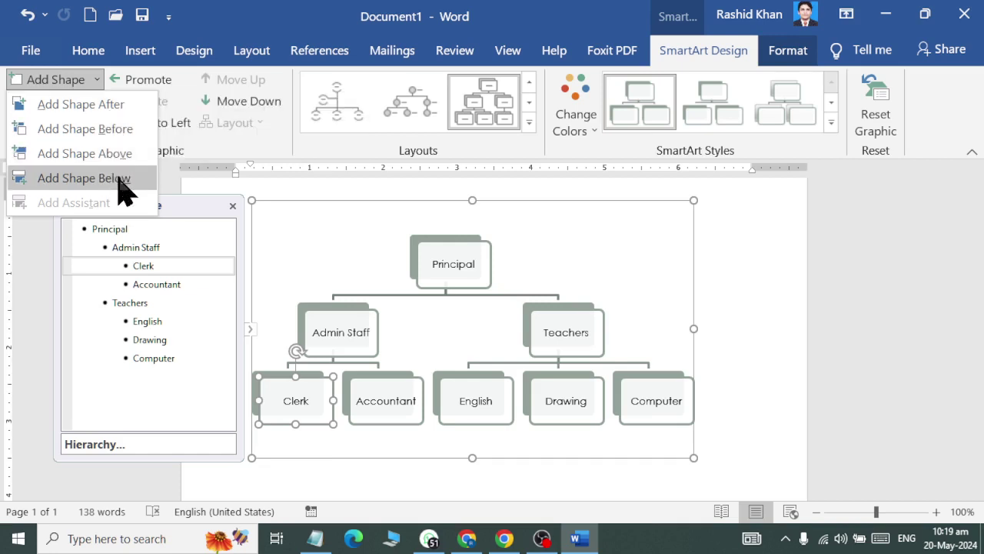
left_click(83, 178)
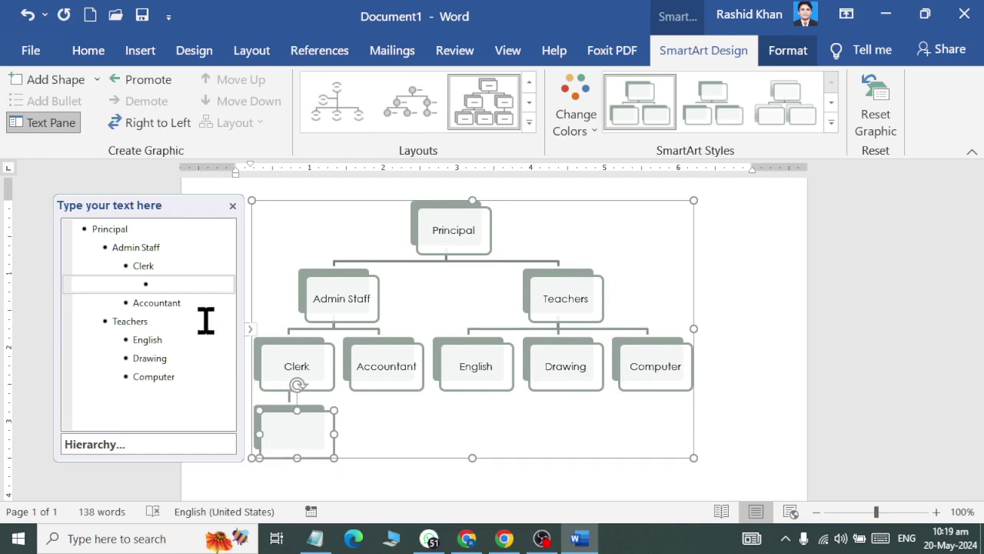
left_click(180, 284)
type("wee")
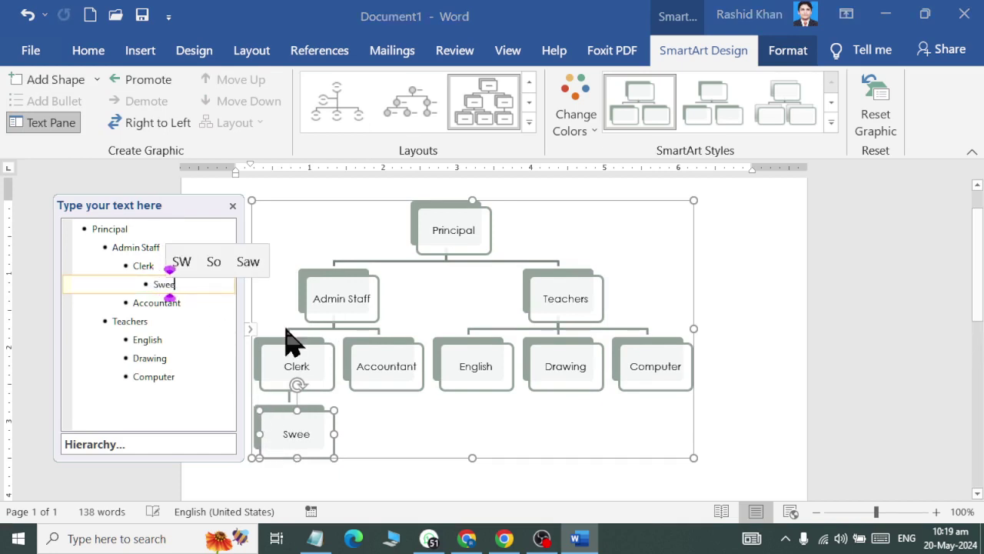
type("per")
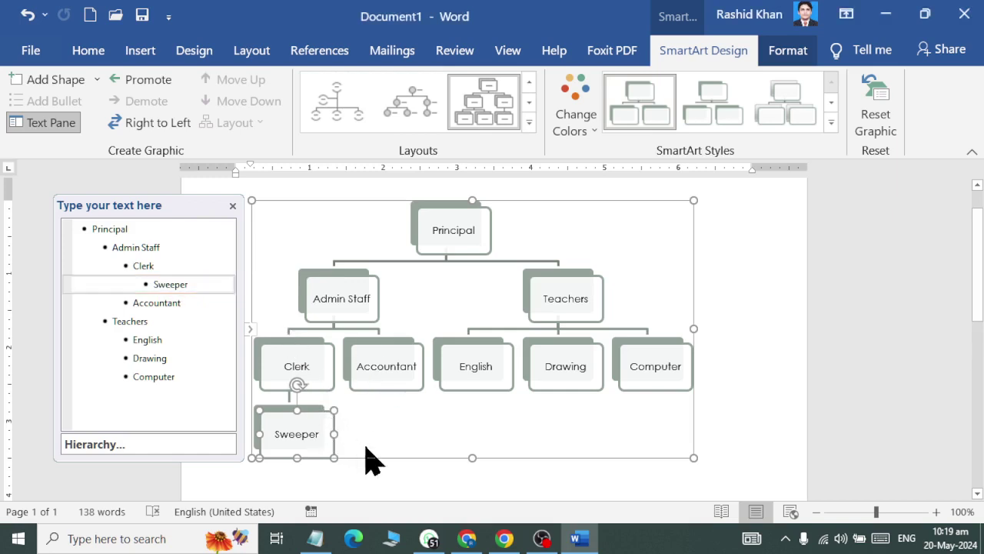
left_click(316, 355)
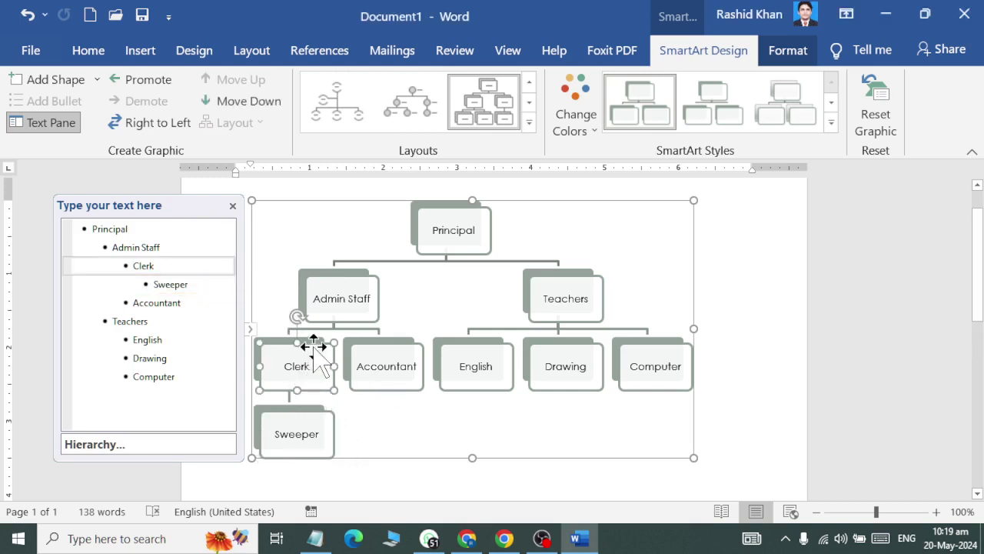
left_click(97, 79)
left_click(110, 158)
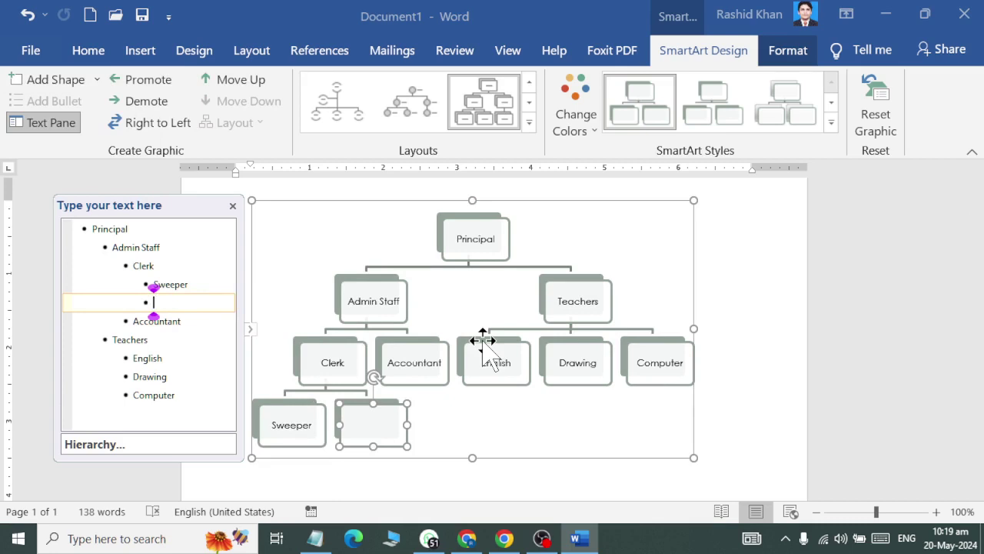
type("Off")
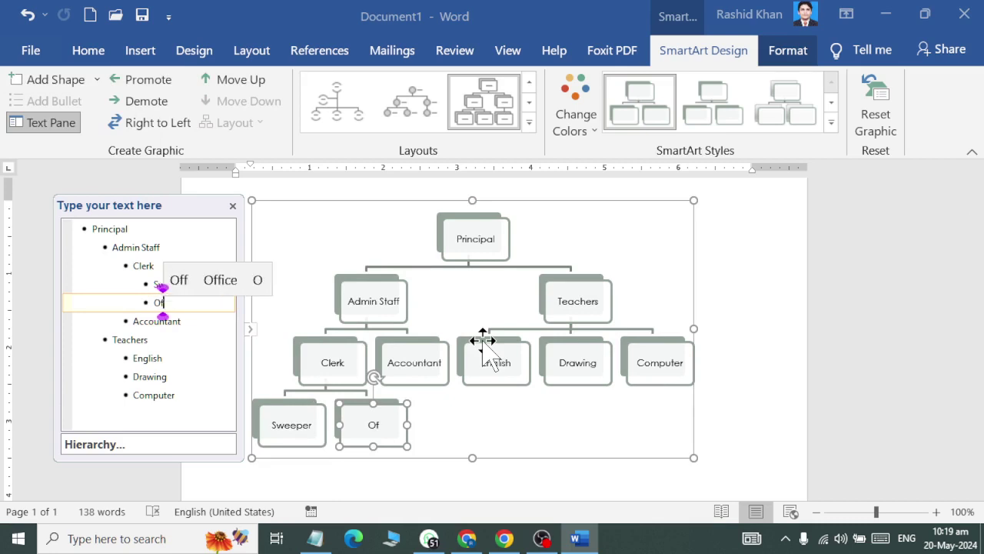
type("ice Boy")
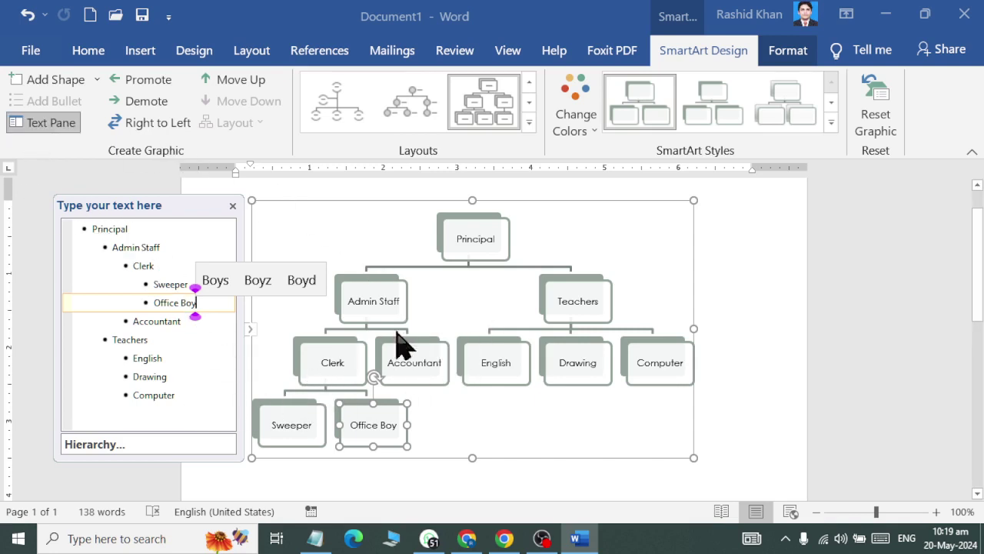
Insert a blank page and place the cursor on it.
left_click(682, 447)
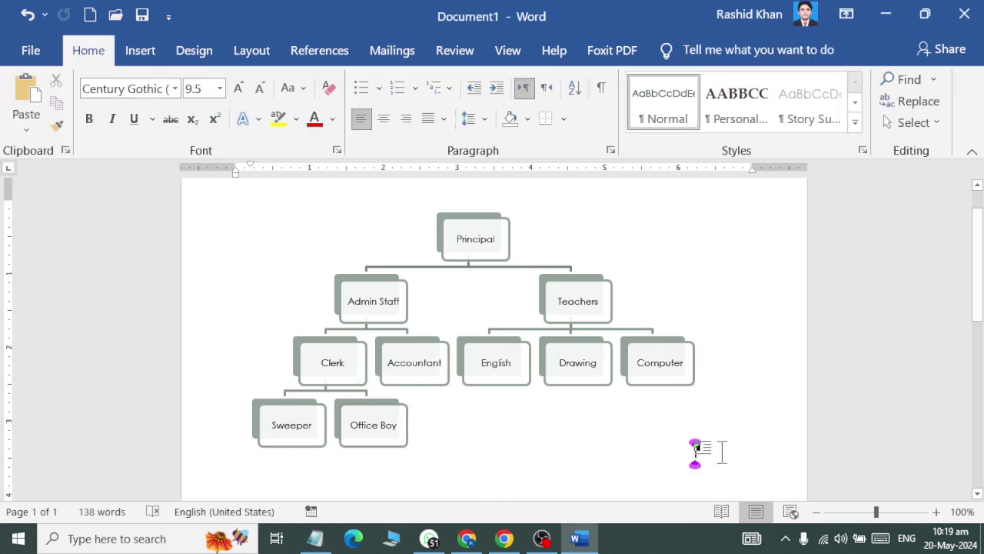
left_click(18, 114)
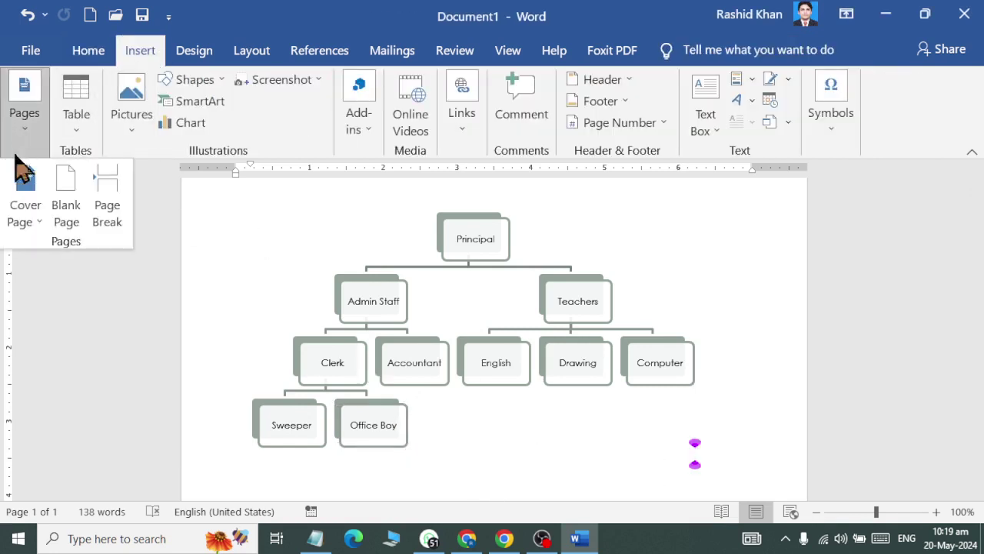
left_click(70, 223)
scroll(293, 296, "down", 5)
left_click(261, 243)
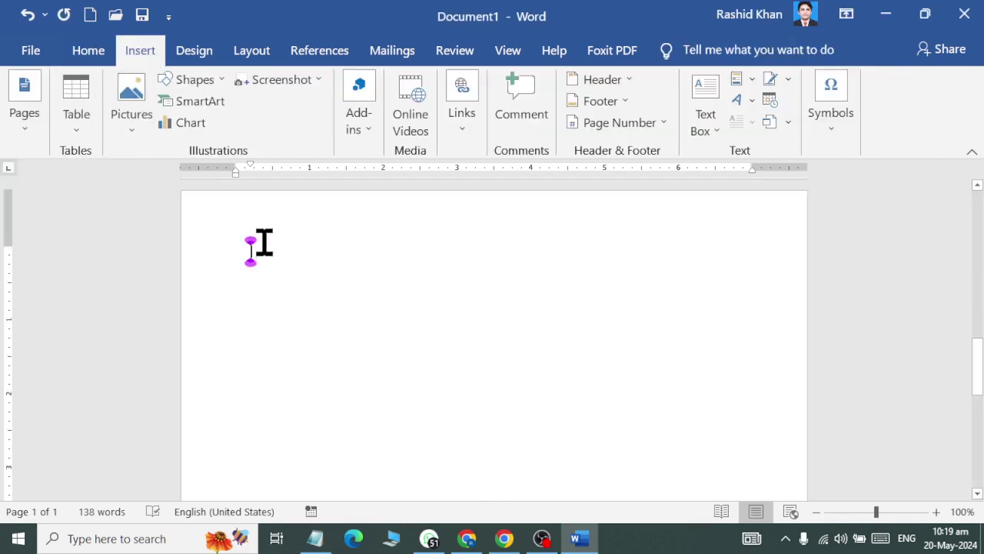
Insert a Horizontal Organization Chart SmartArt on the new page.
left_click(178, 108)
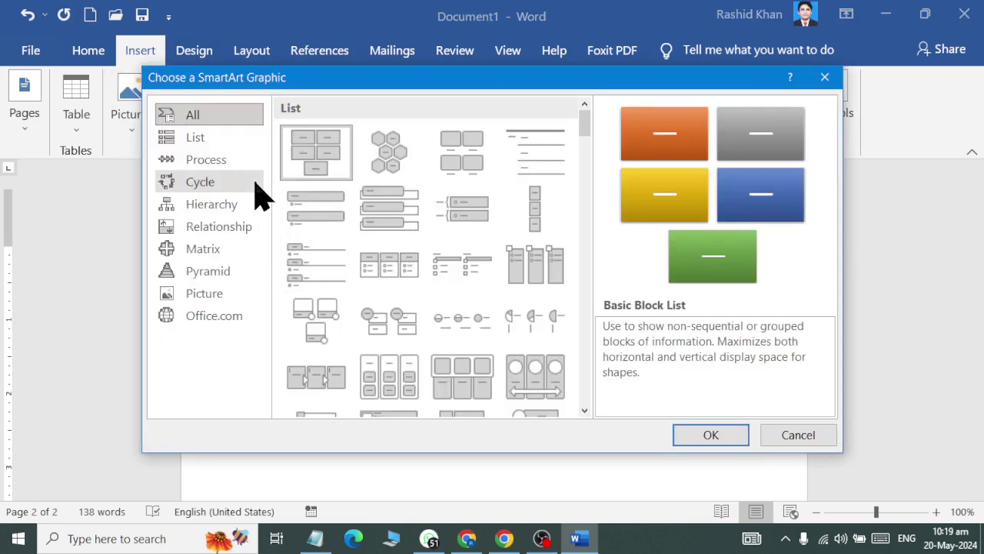
left_click(542, 538)
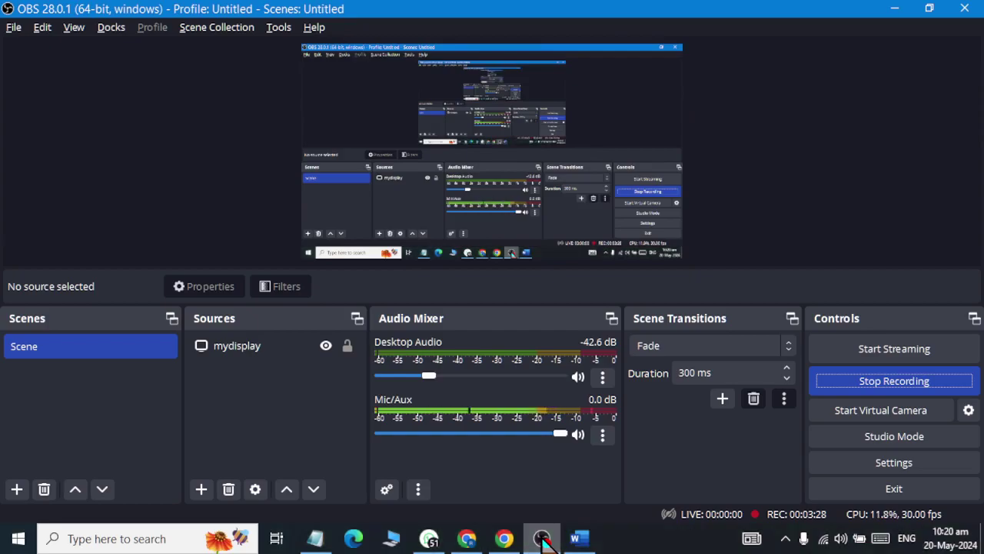
left_click(578, 541)
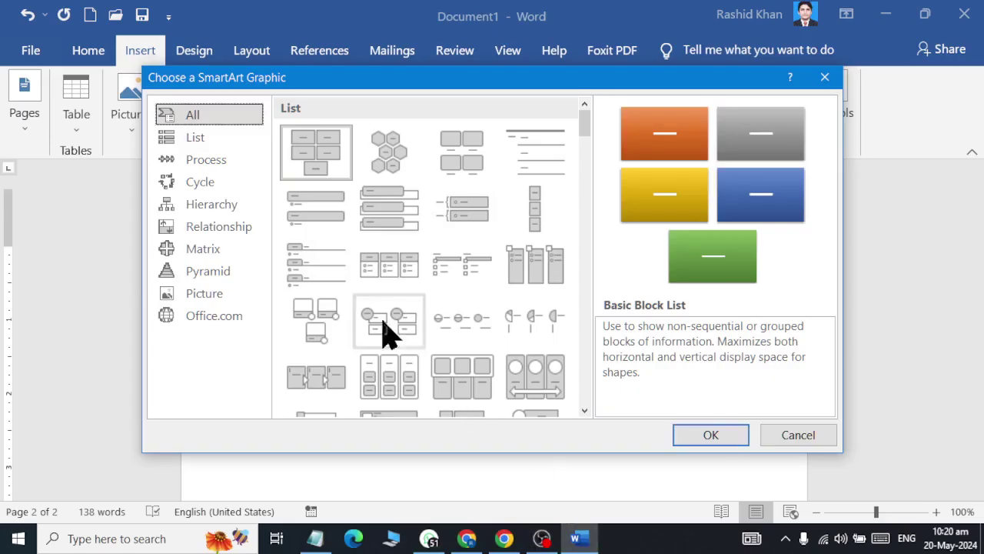
left_click(239, 214)
left_click(406, 213)
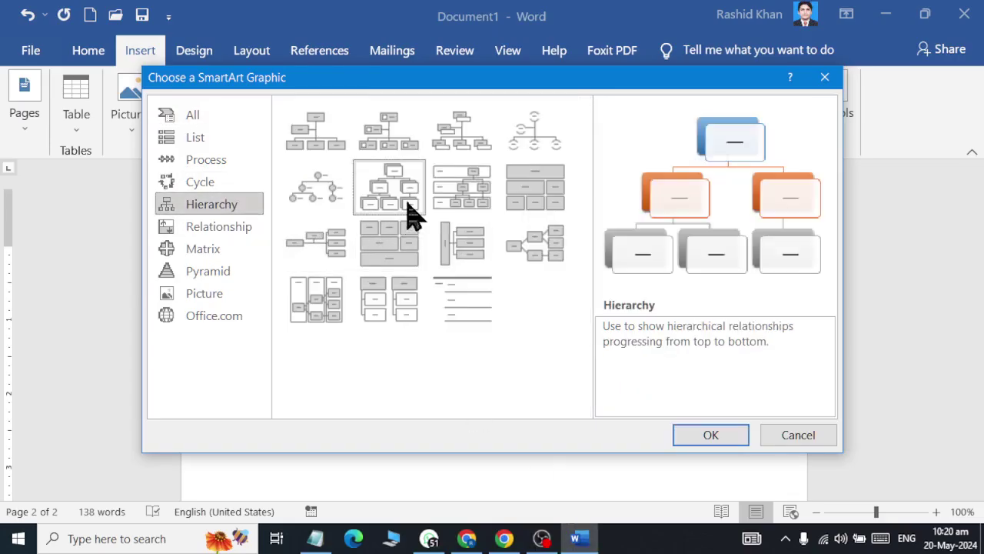
left_click(398, 146)
left_click(308, 150)
left_click(323, 261)
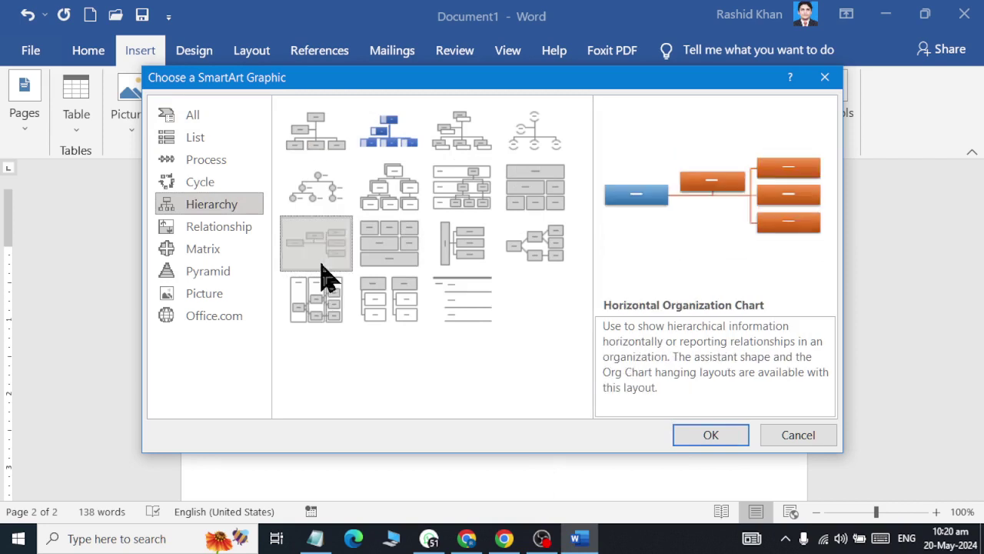
left_click(740, 437)
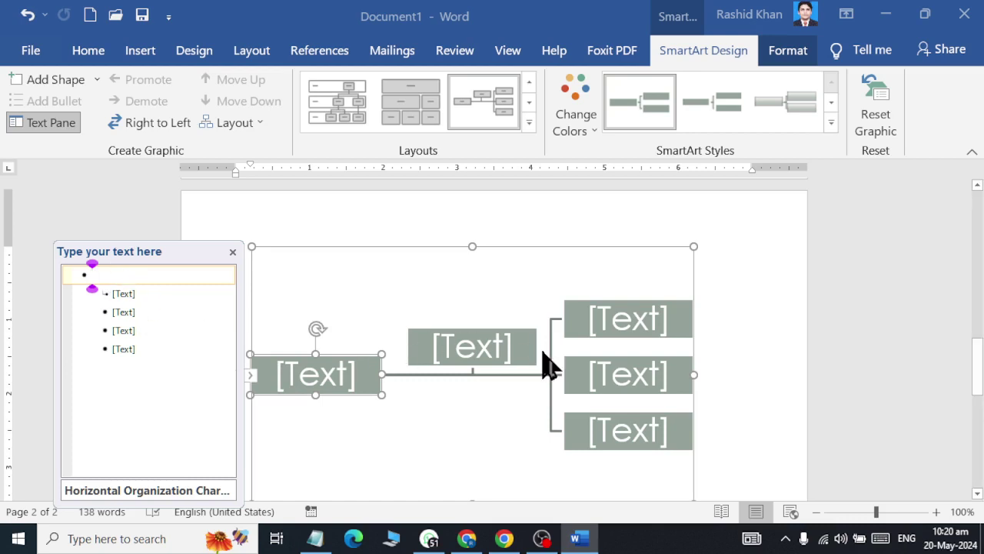
Replace the placeholders with Computer, branching into Hardware and Software.
key("Delete")
key("Delete")
key("Delete")
key("Delete")
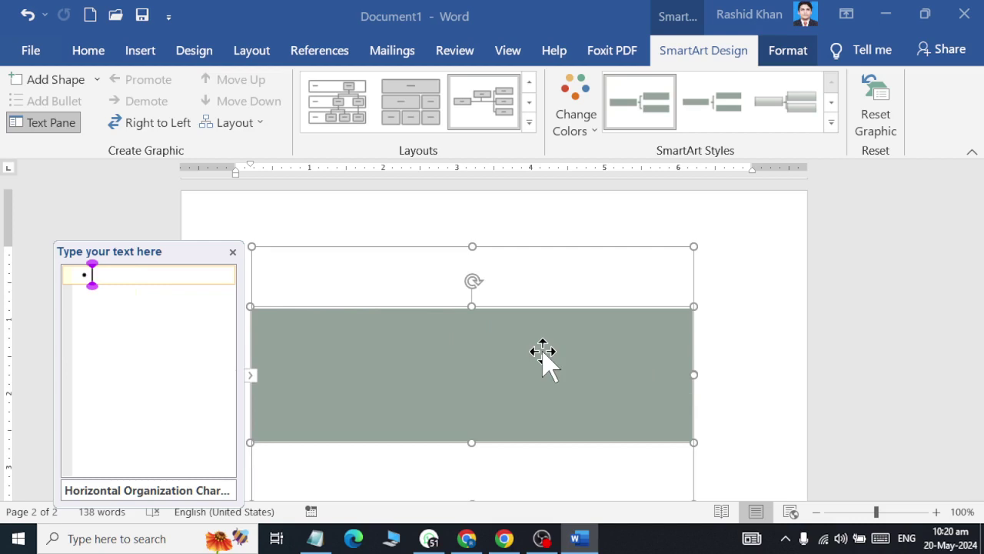
type("Computer")
key("Return")
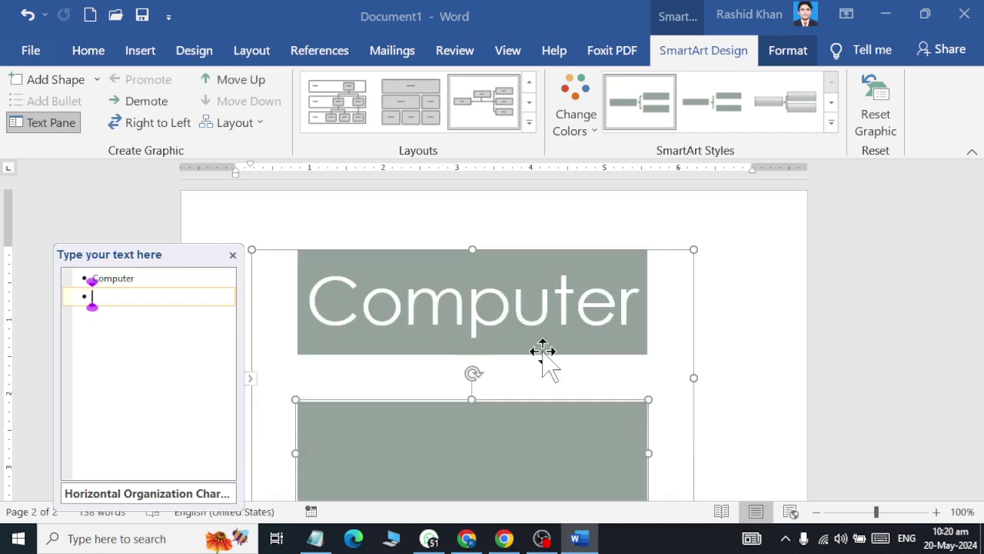
key("Tab")
type("Har")
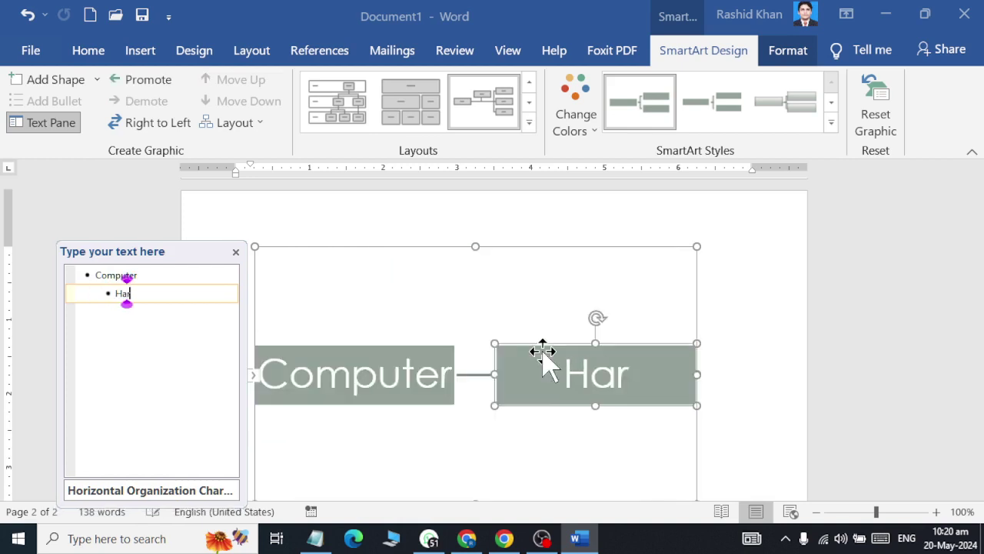
type("dware")
key("Return")
type("ftw")
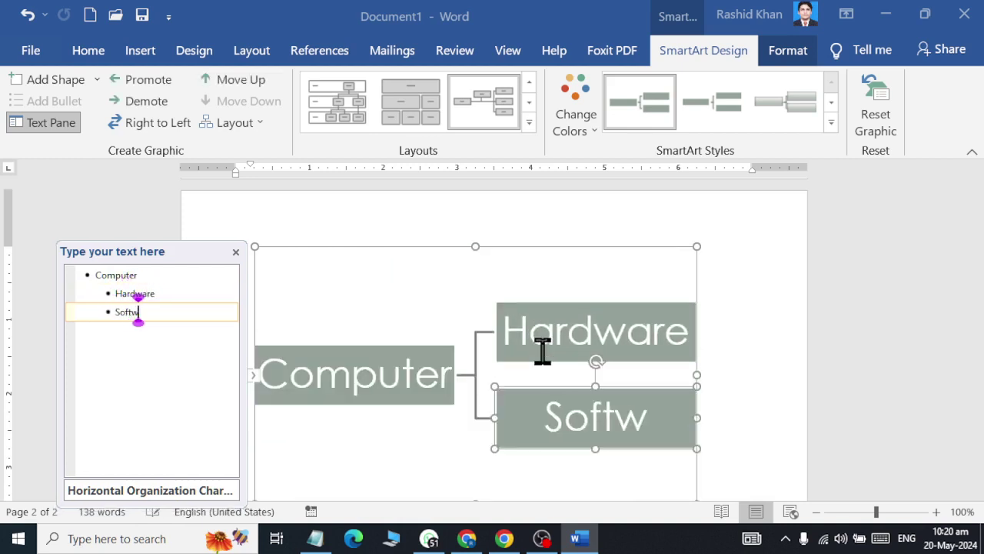
type("are")
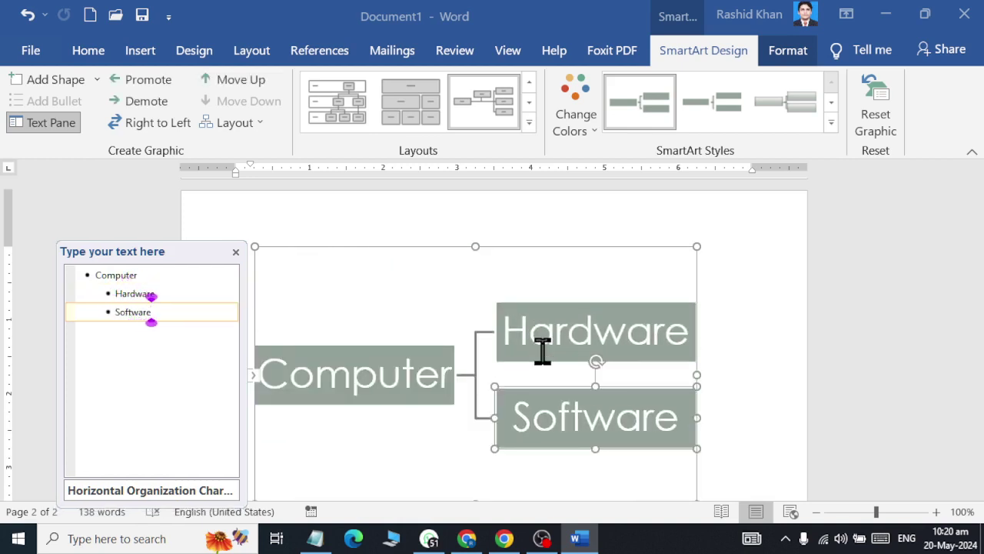
List Input Devices, Output Devices and Storage Devices under Hardware.
key("Up")
key("Return")
key("Tab")
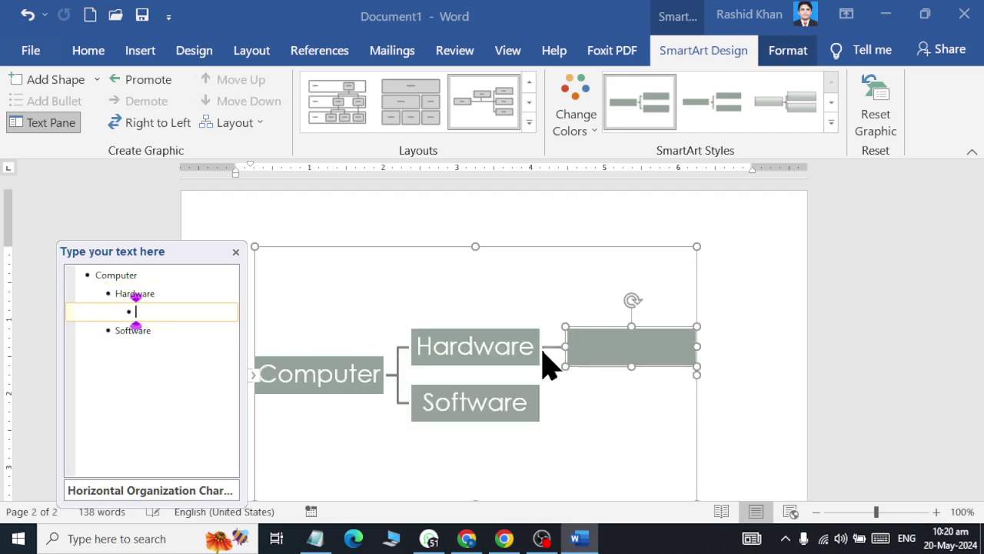
type("put")
key("BackSpace")
key("BackSpace")
key("BackSpace")
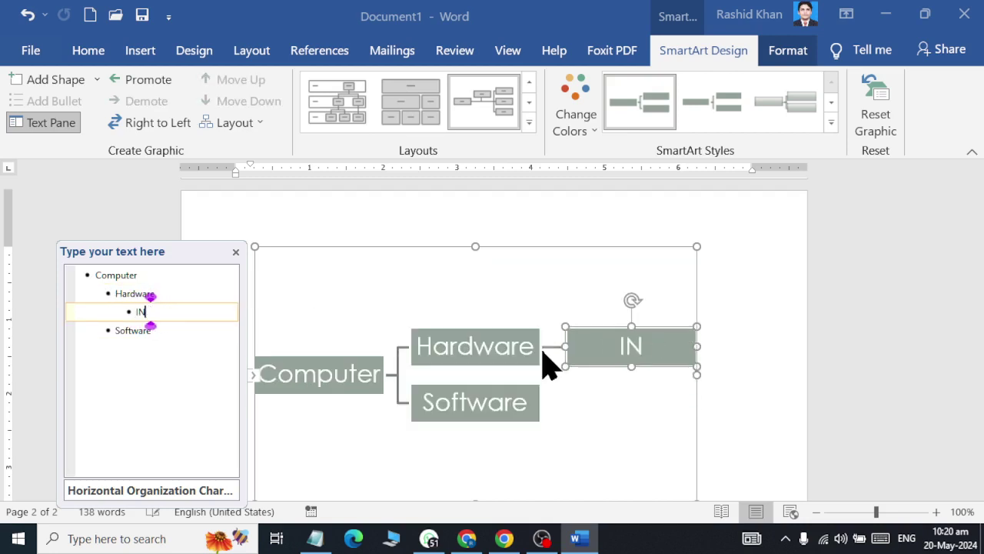
type("Input")
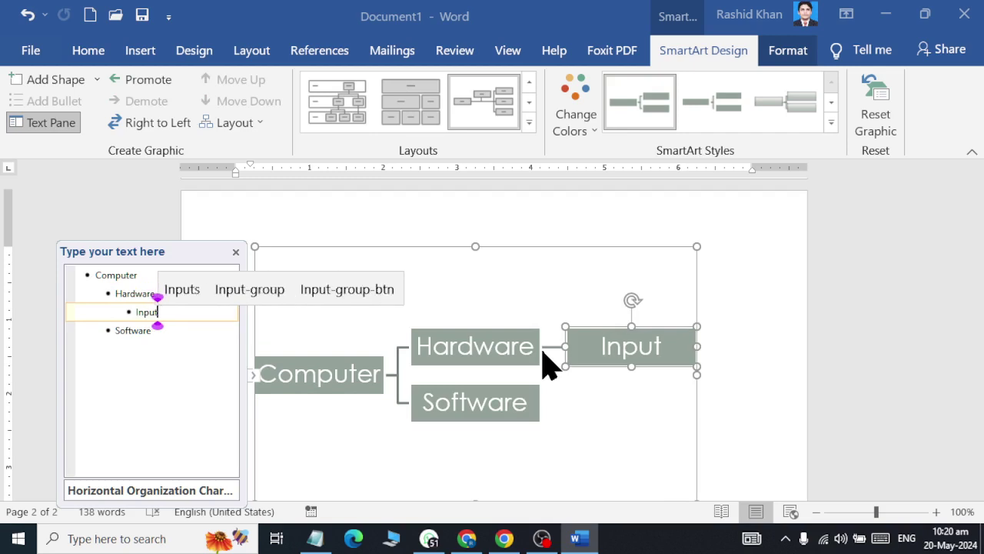
type(" Device")
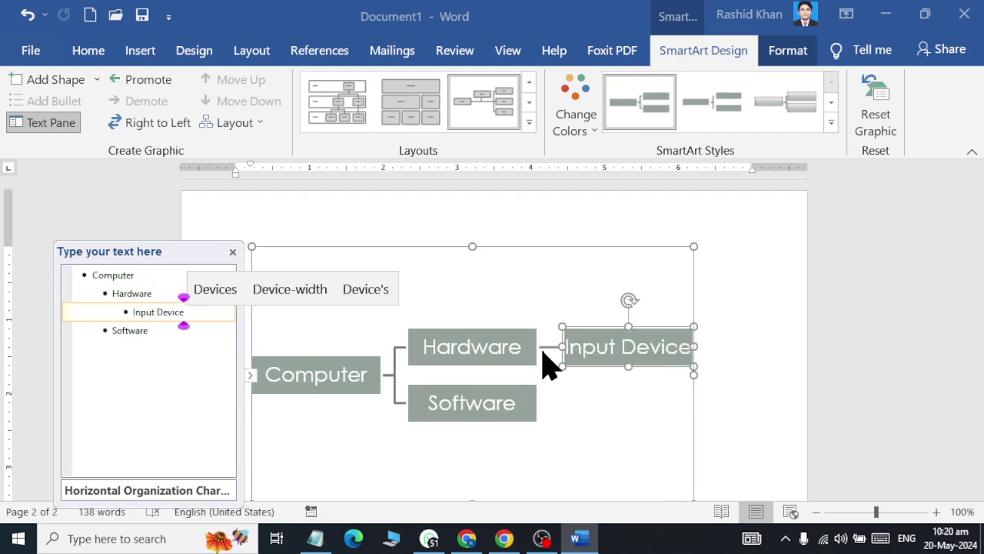
type("s")
key("Return")
type("Out")
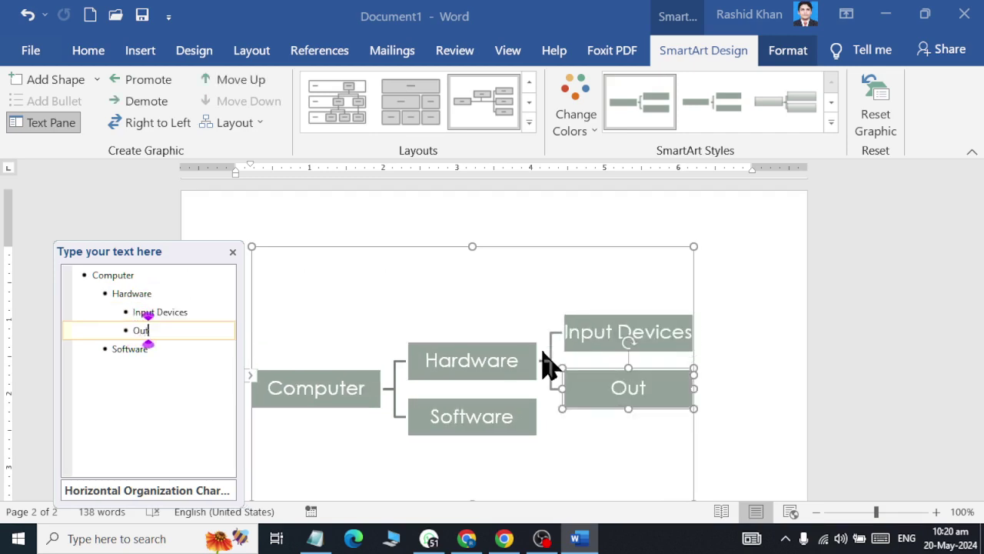
type("put ")
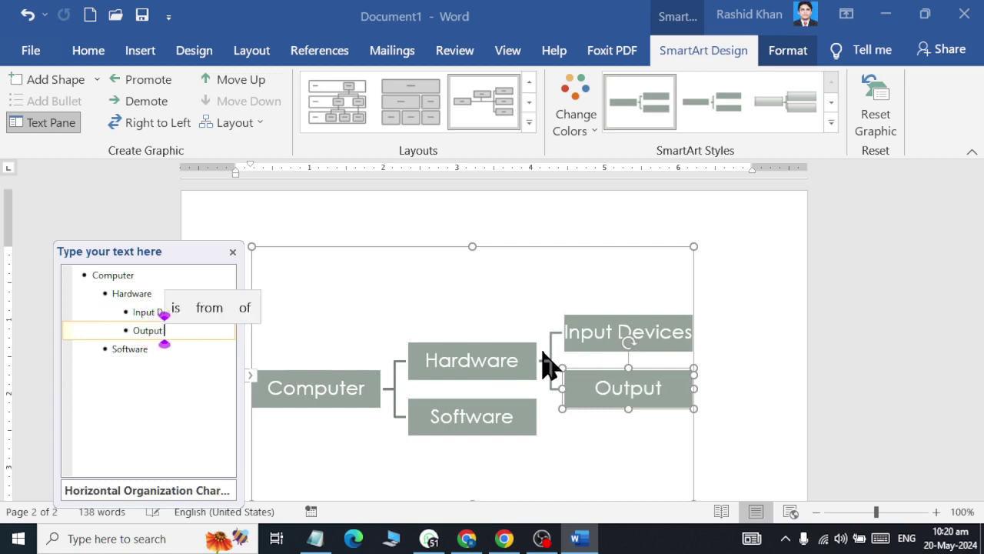
type("Devices")
key("Return")
type("Stor")
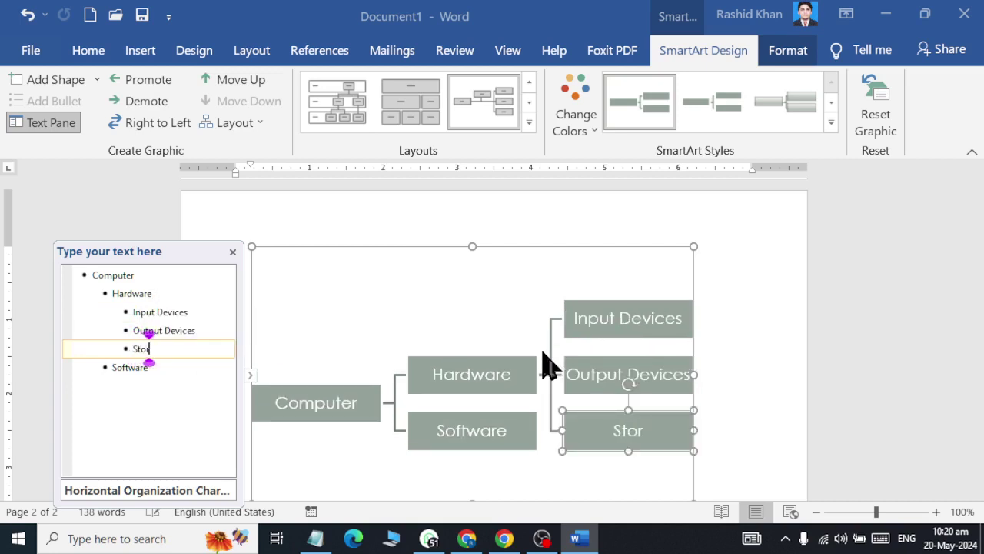
type("age Devices")
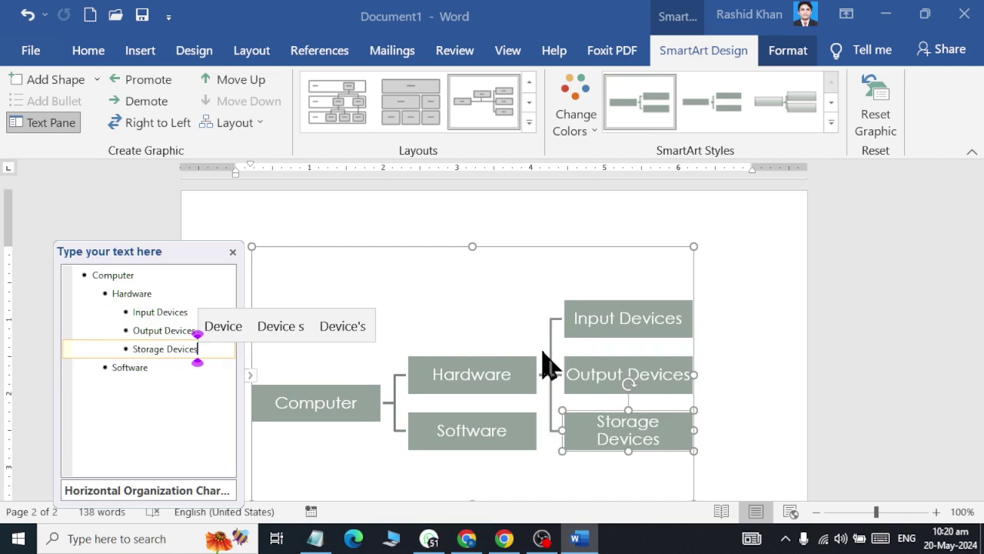
List Application Software and System Software under Software.
key("Down")
key("Return")
key("Tab")
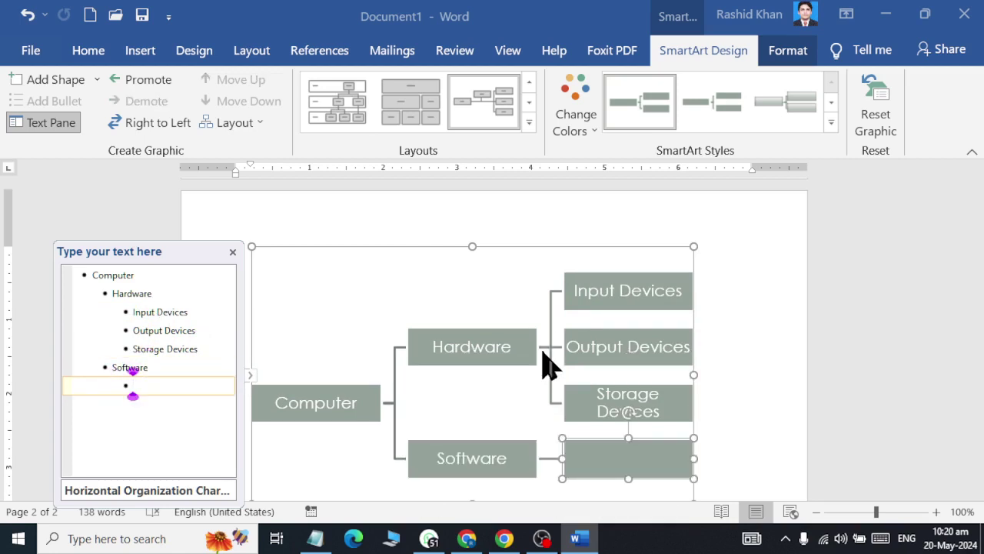
type("Applicat")
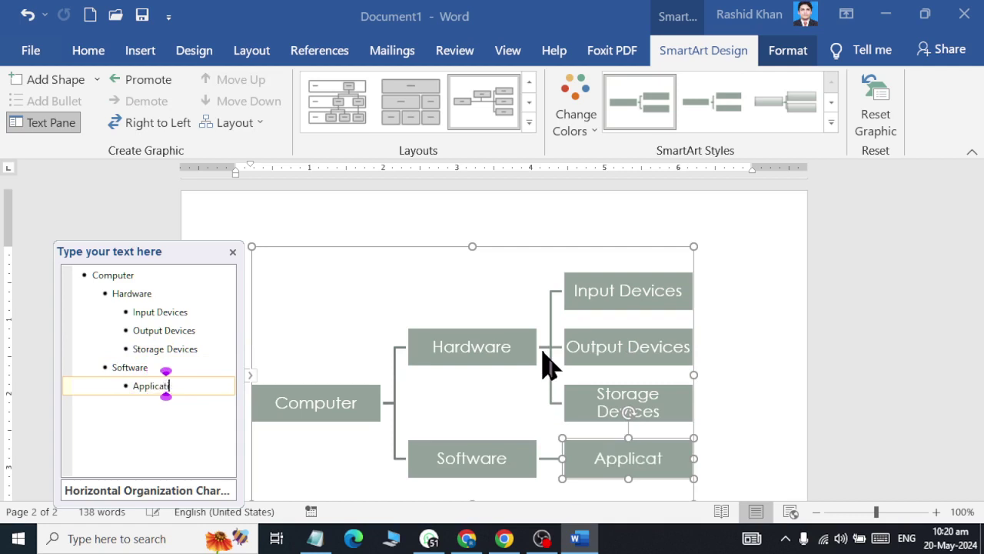
type("ion S")
type("o")
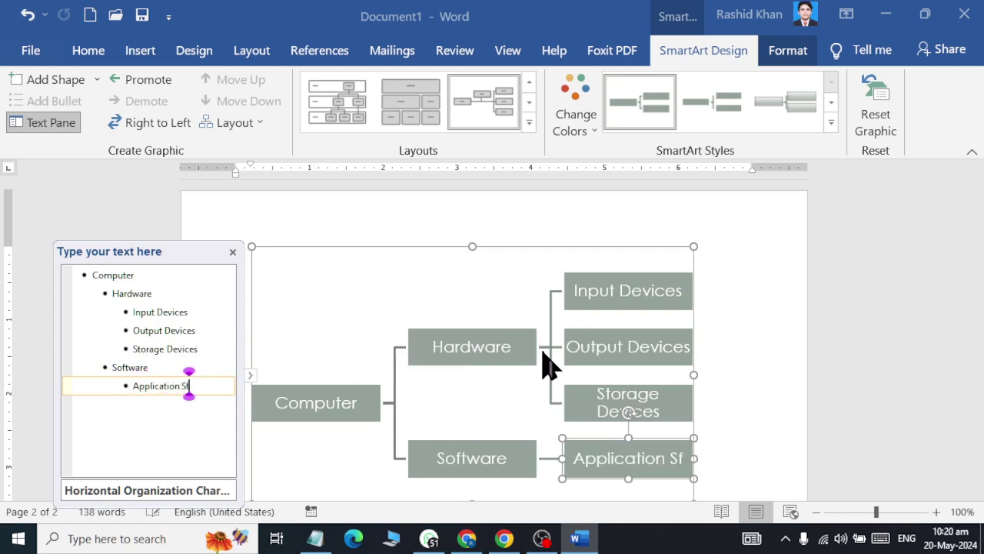
type("ftware")
key("Return")
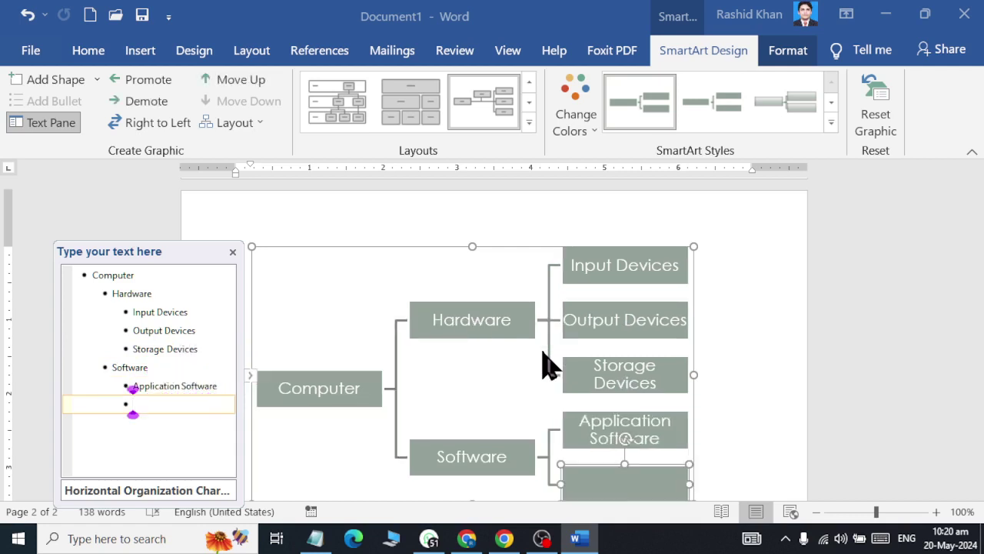
type("System Softwar")
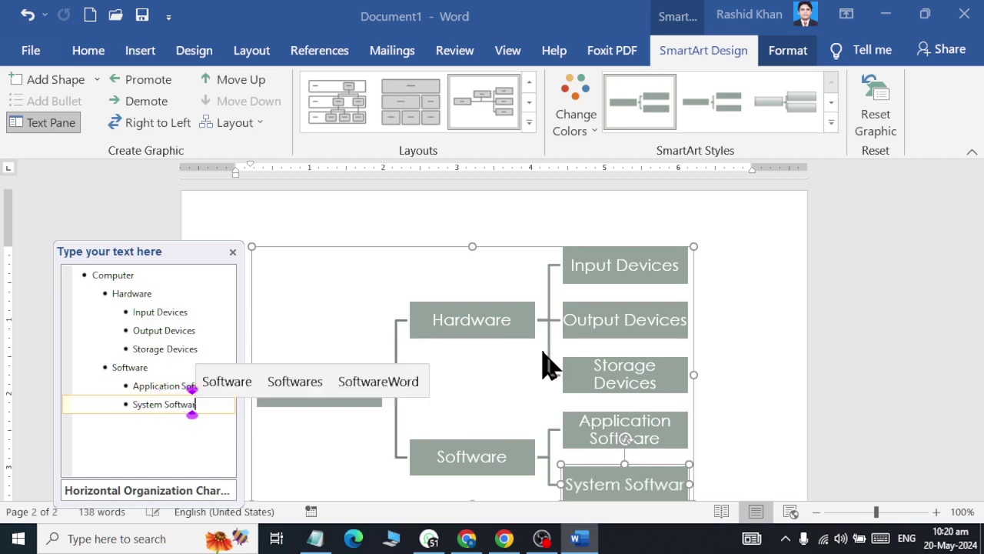
type("e")
key("Up")
key("Escape")
key("Up")
key("Up")
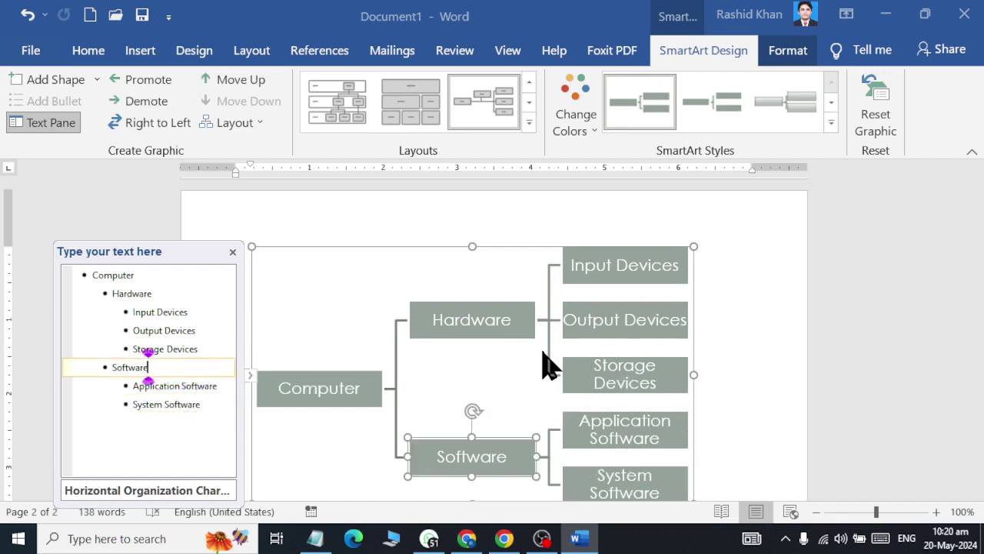
key("Up")
key("Up")
key("Up")
key("Return")
List Keyboard, Mouse, Scanner, Barcode reader, Camera and Mic under Input Devices.
key("Tab")
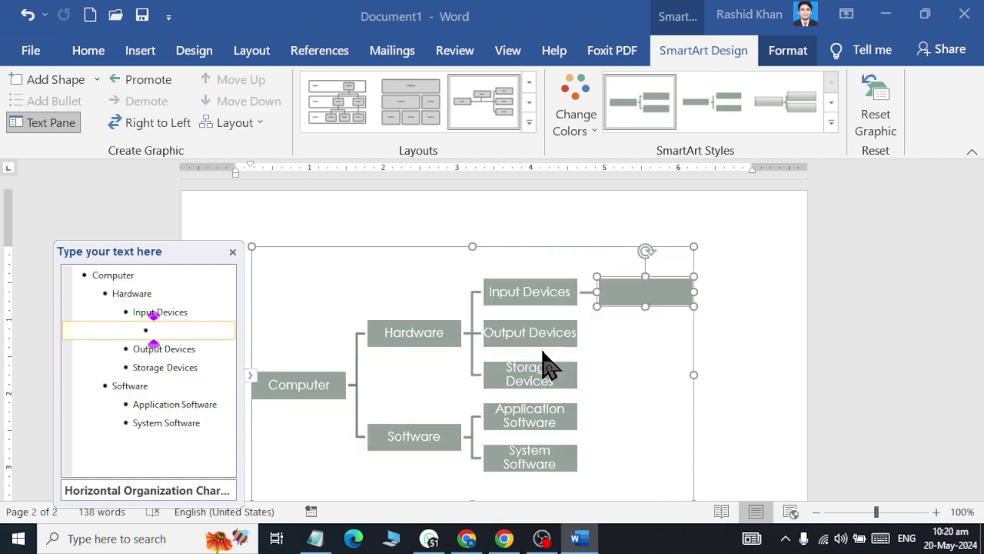
type("Keyboard")
key("Return")
type("Mouse")
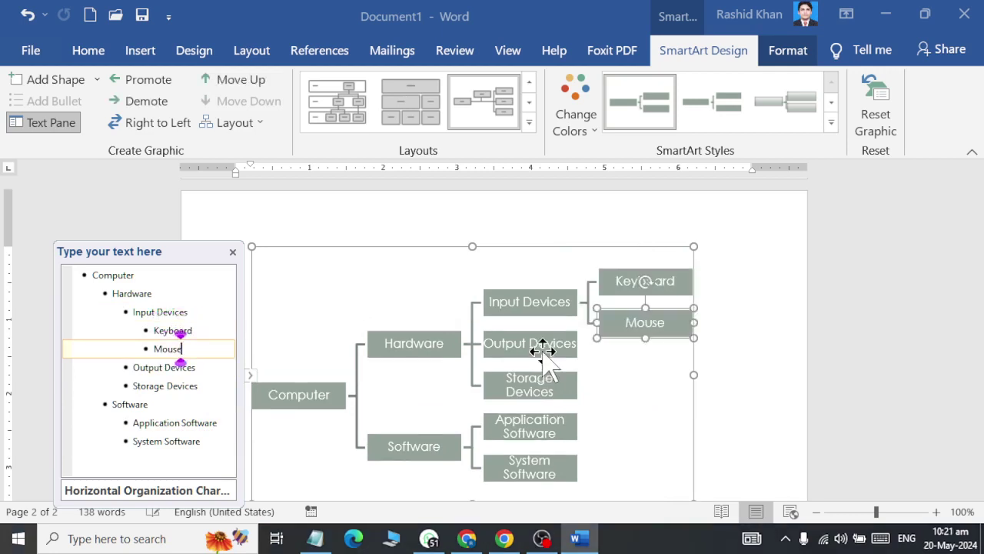
key("Return")
type("ann")
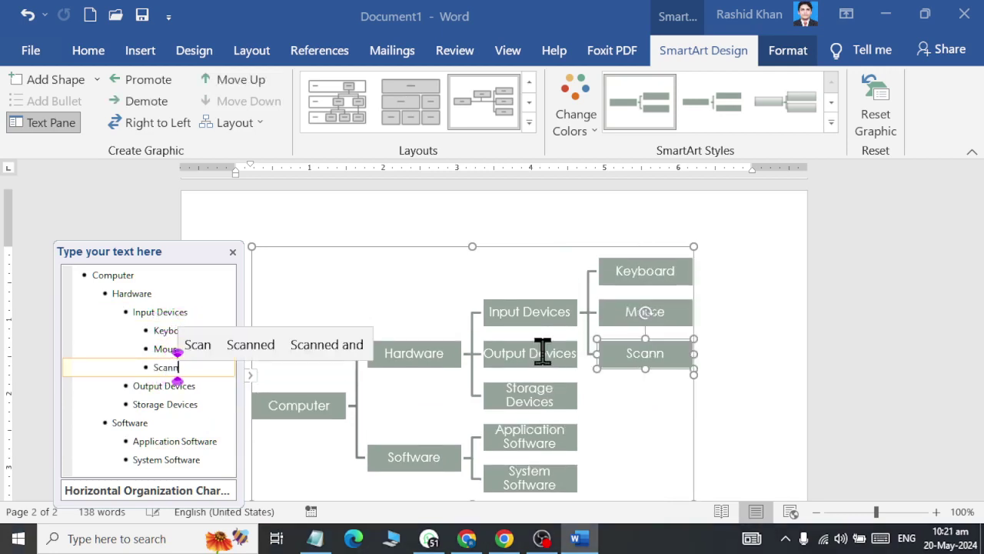
type("er")
key("Return")
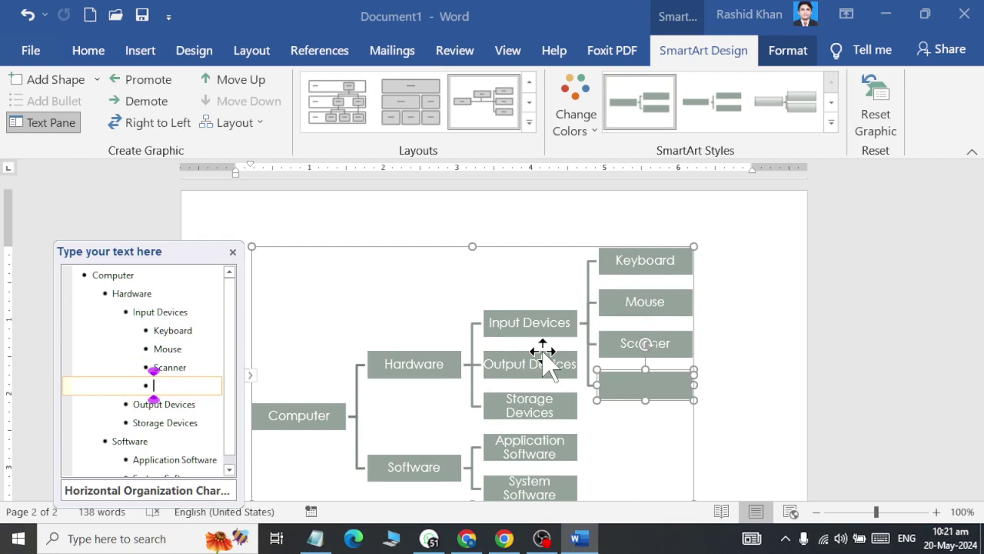
type("Barcode")
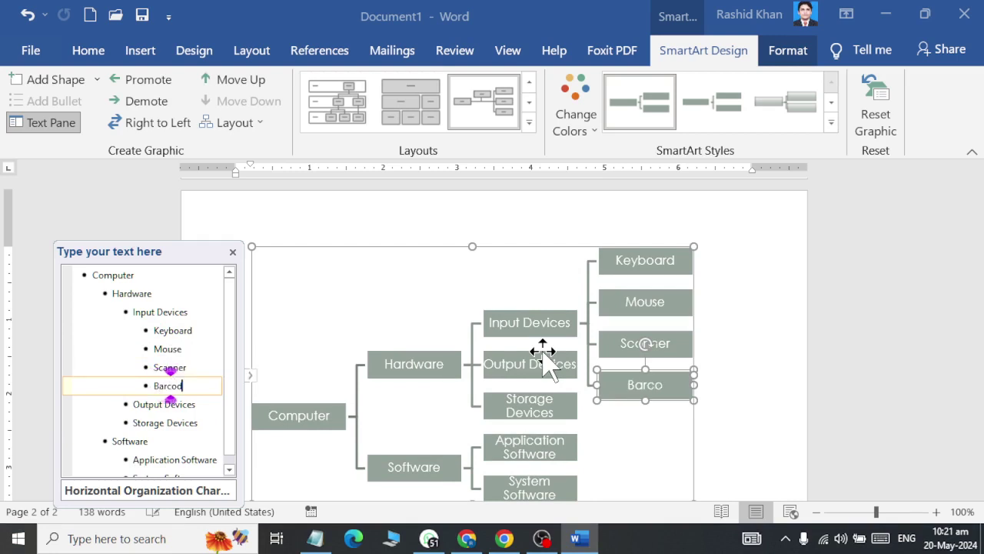
type(" reader")
key("Return")
type("C")
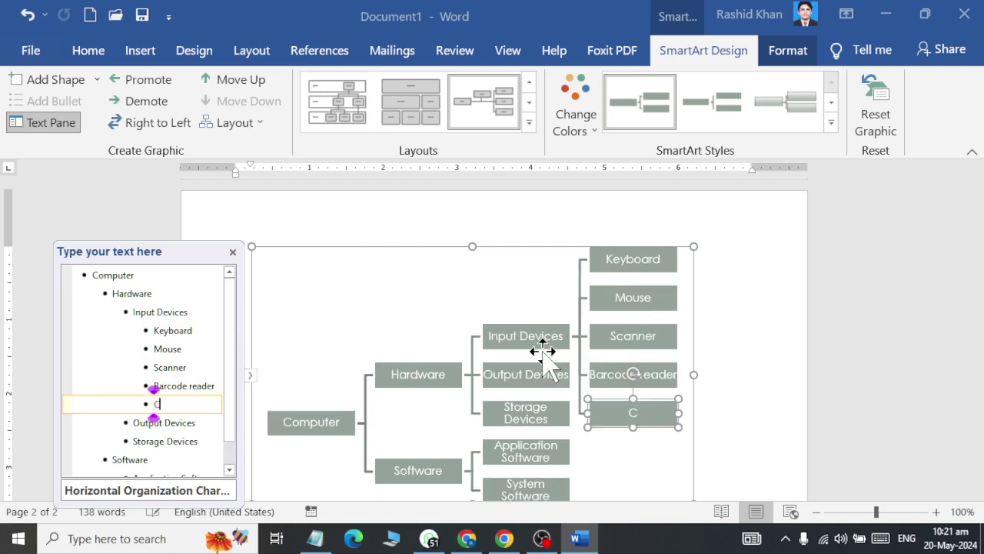
type("amera")
key("Return")
type("Mi")
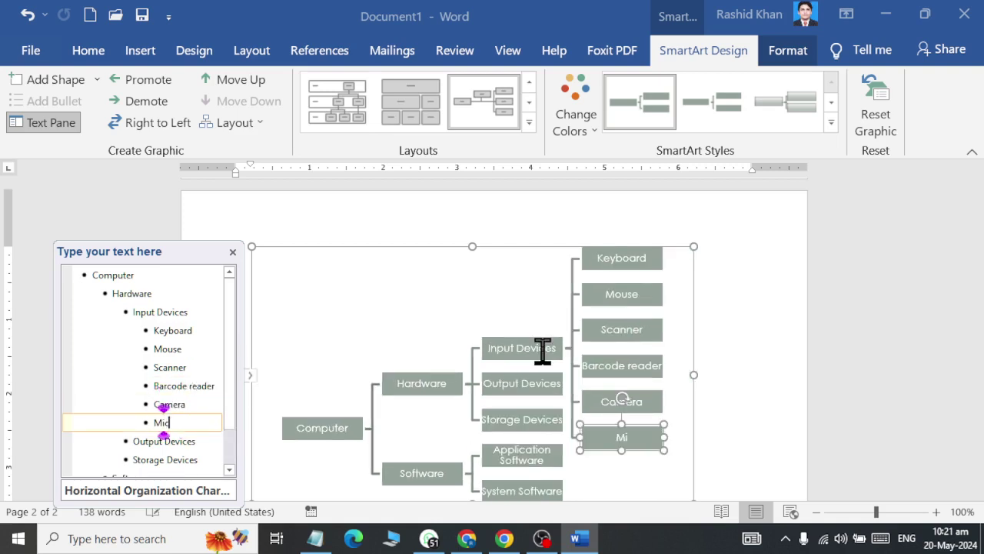
type("c")
List LCD, LEd, Printers and Speaker under Output Devices.
left_click(180, 441)
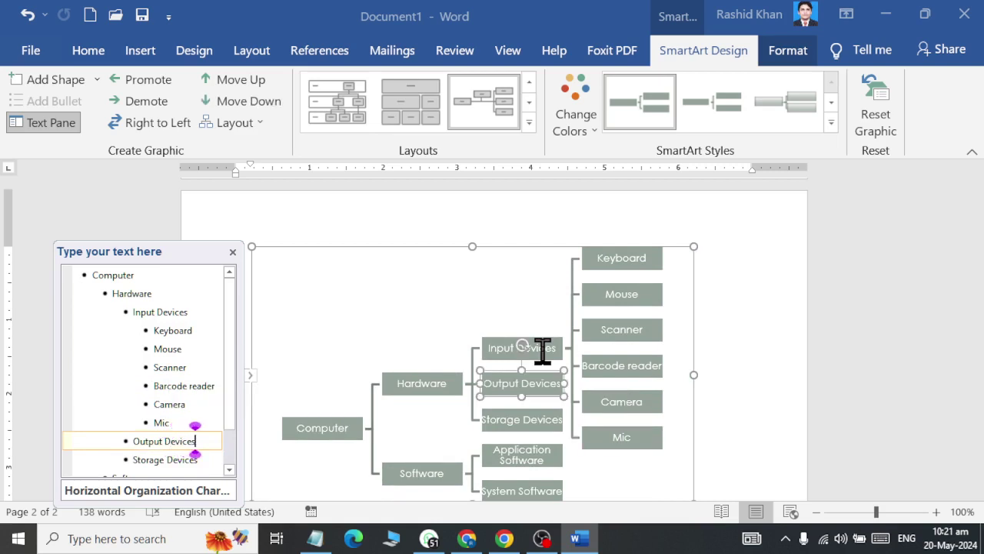
key("Return")
key("Tab")
type("LCD")
key("Return")
type("EL")
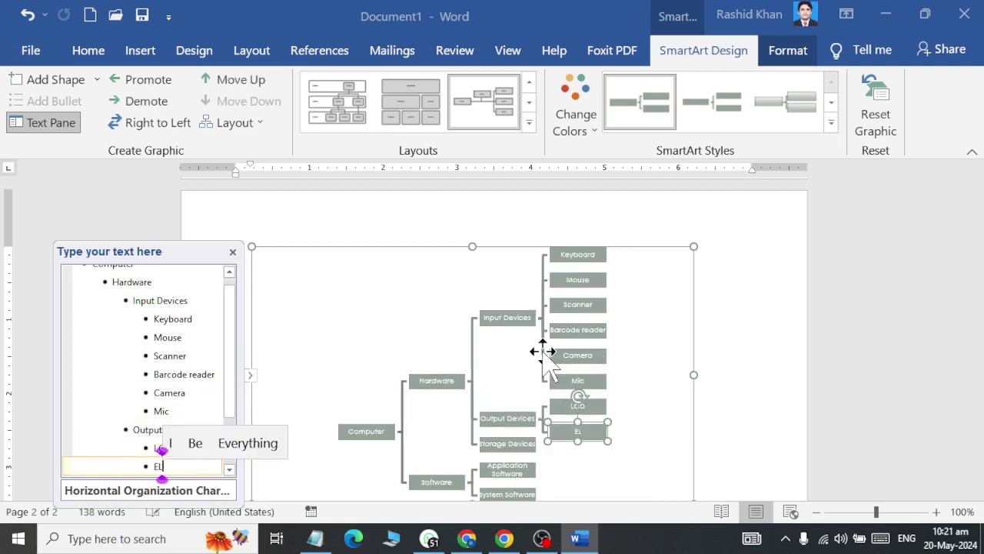
type("d")
key("Return")
type("Printers")
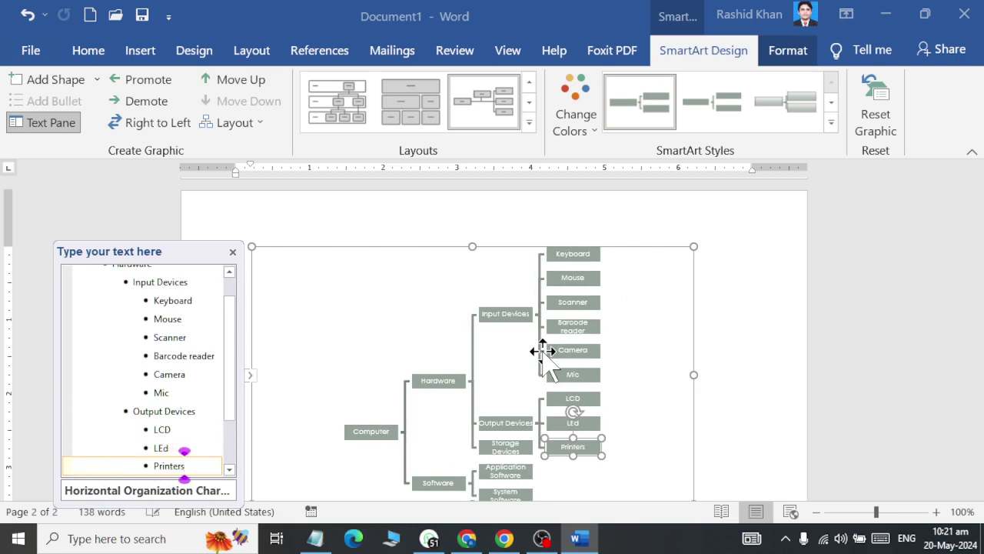
key("Return")
type("Speaker")
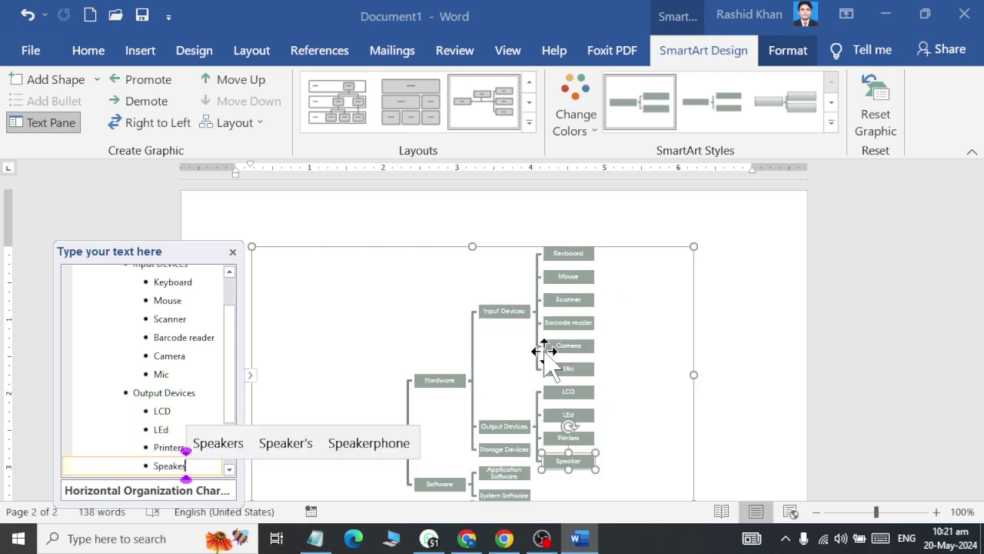
left_click(719, 308)
Apply a colourful red-and-olive colour scheme to the Computer chart.
scroll(624, 250, "down", 3)
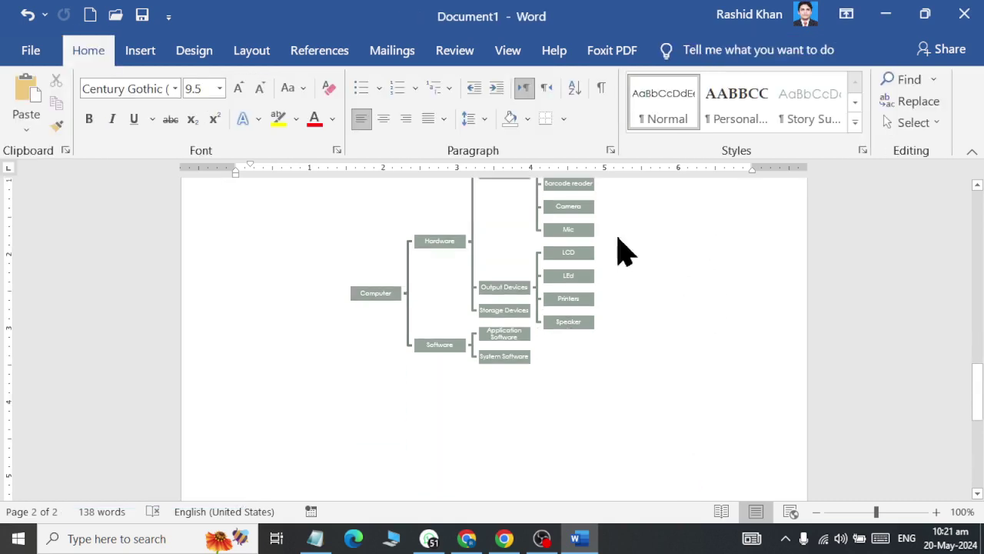
scroll(320, 258, "up", 2)
left_click(323, 293)
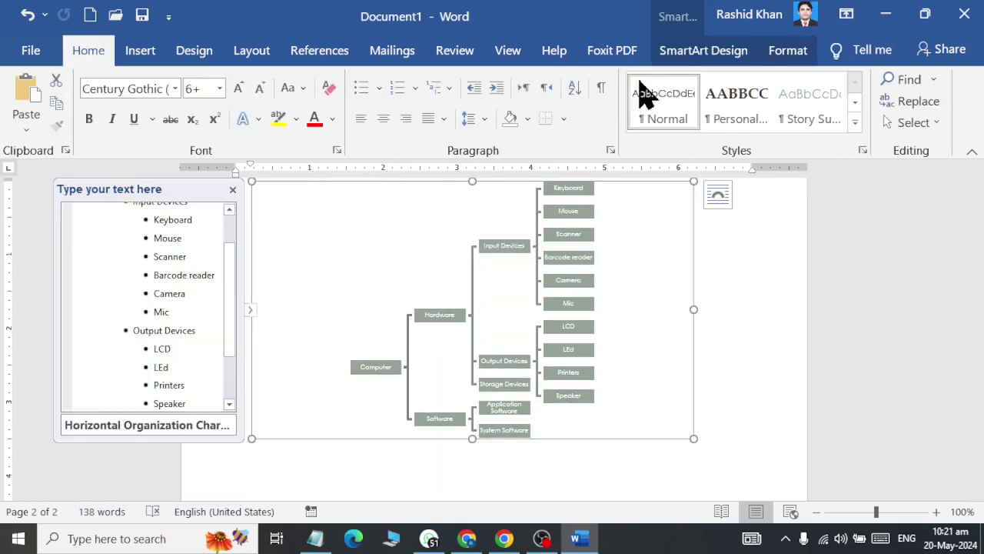
left_click(740, 55)
left_click(575, 108)
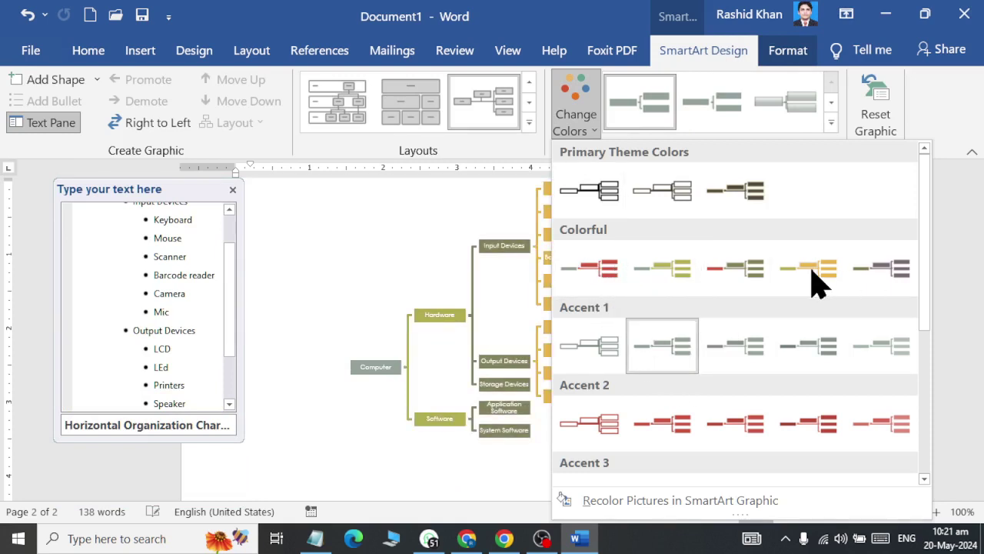
left_click(356, 223)
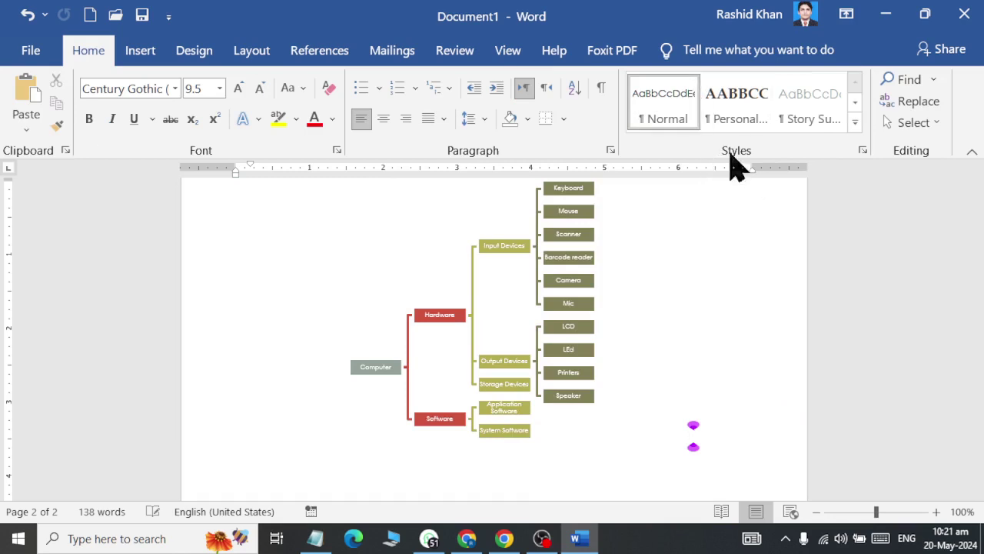
Give the chart's boxes the Subtle Effect SmartArt style.
left_click(501, 326)
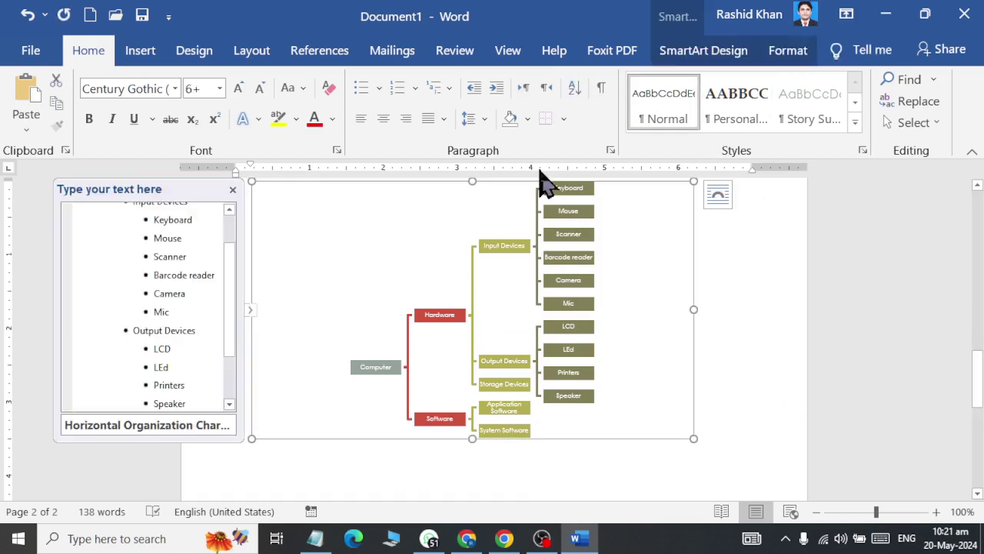
left_click(673, 51)
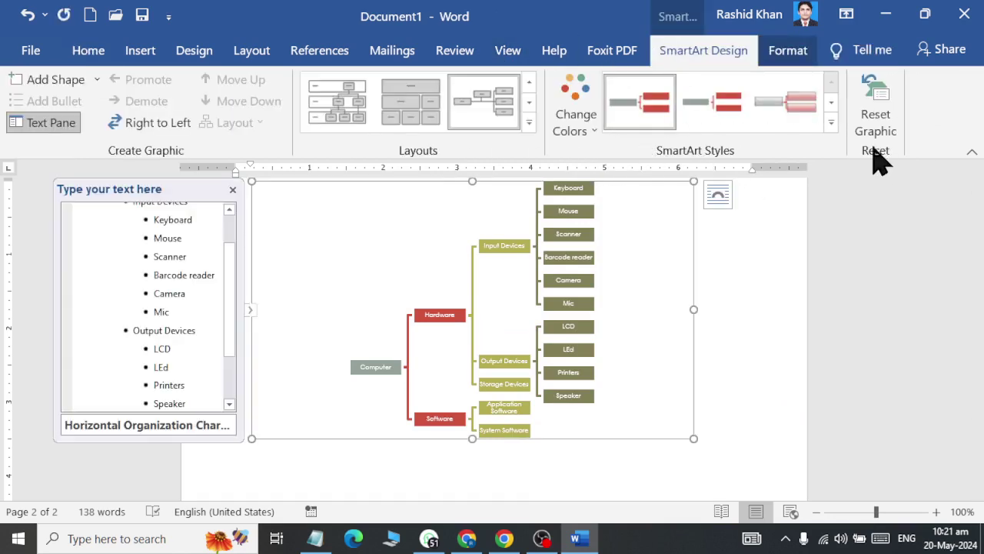
left_click(830, 122)
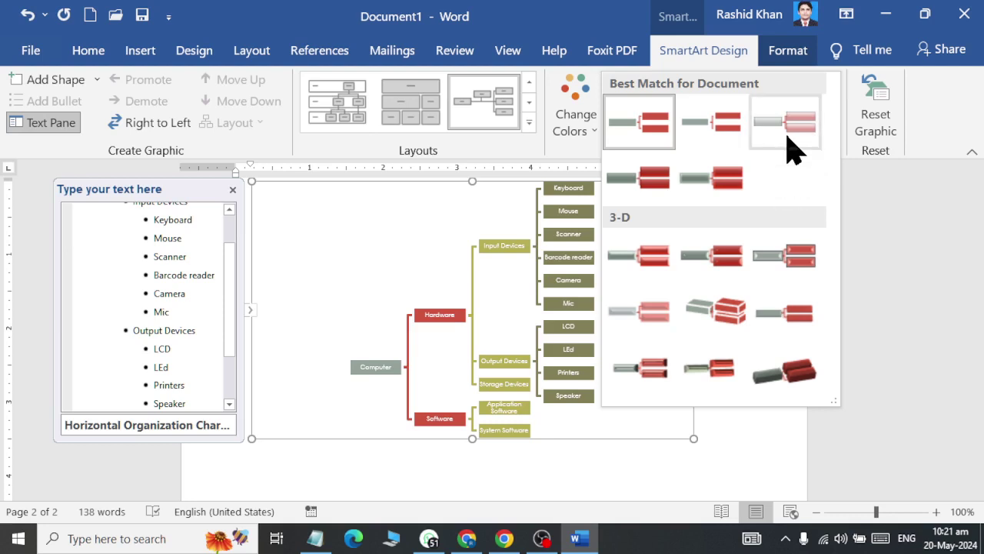
left_click(792, 147)
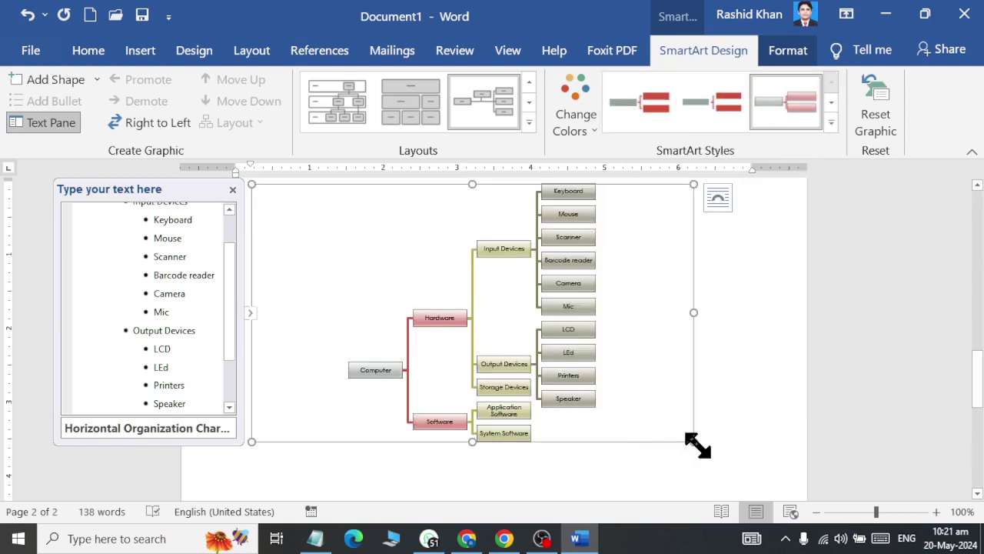
Enlarge the Computer chart by dragging its corner toward the lower right.
left_click_drag(695, 444, 774, 486)
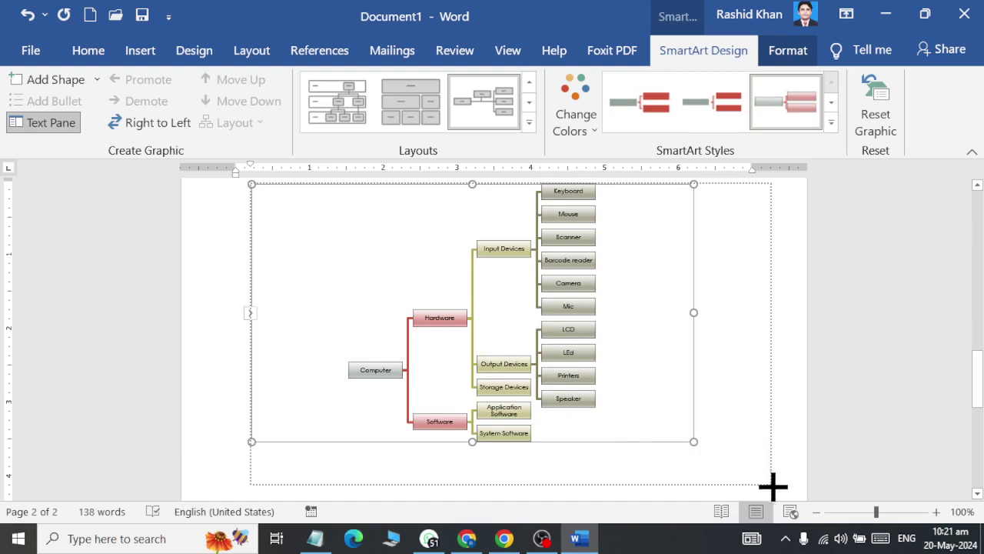
left_click(251, 335)
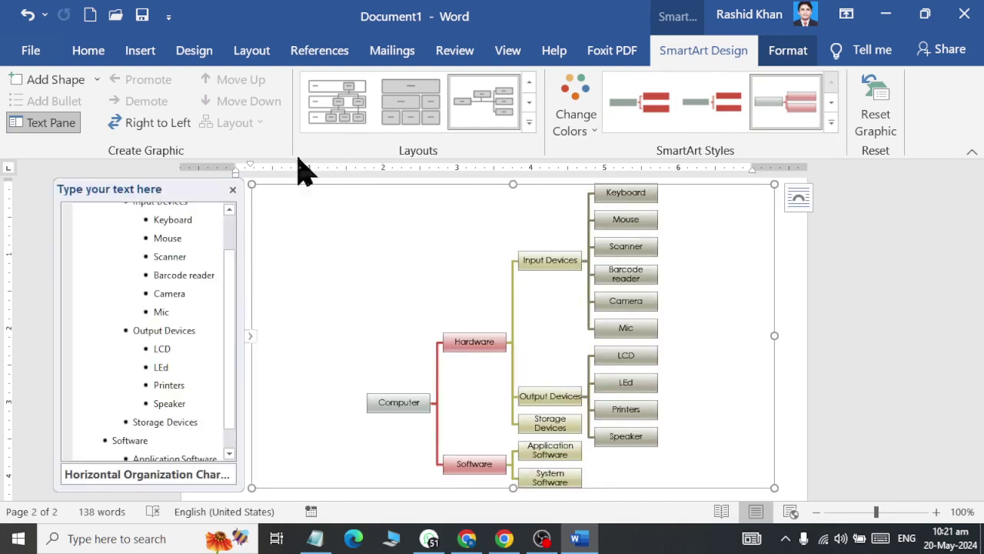
left_click(589, 149)
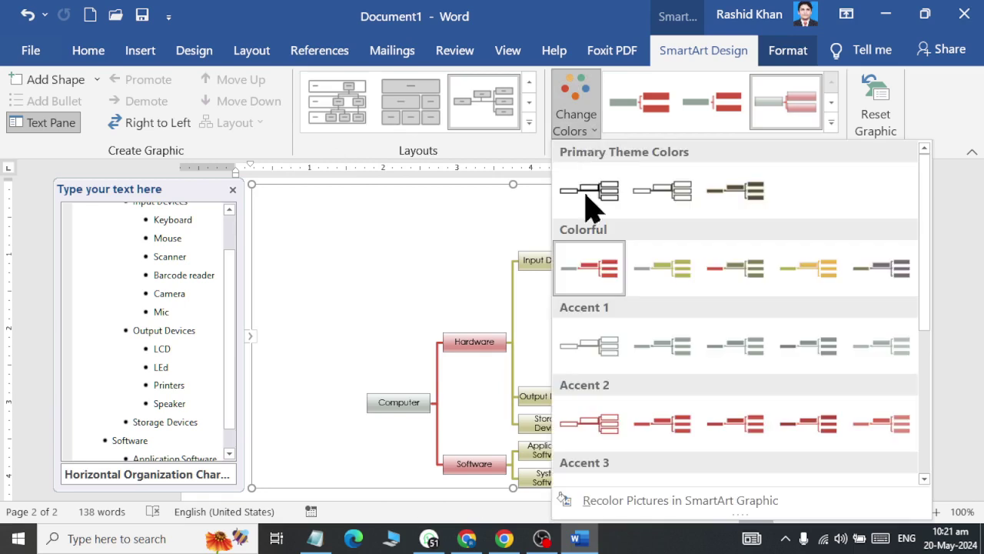
left_click(323, 157)
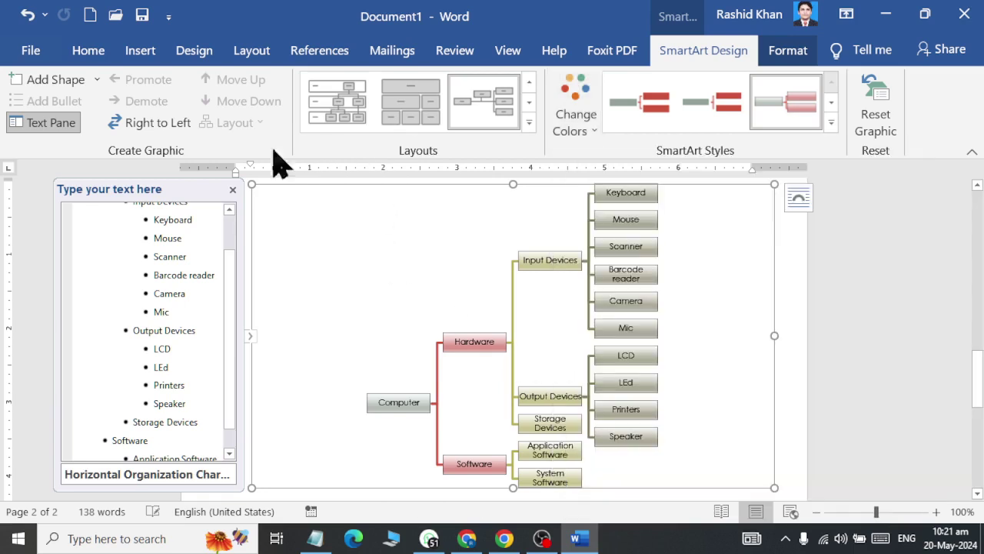
Try the Right to Left layout, then restore left-to-right order with Computer on the left.
left_click(164, 126)
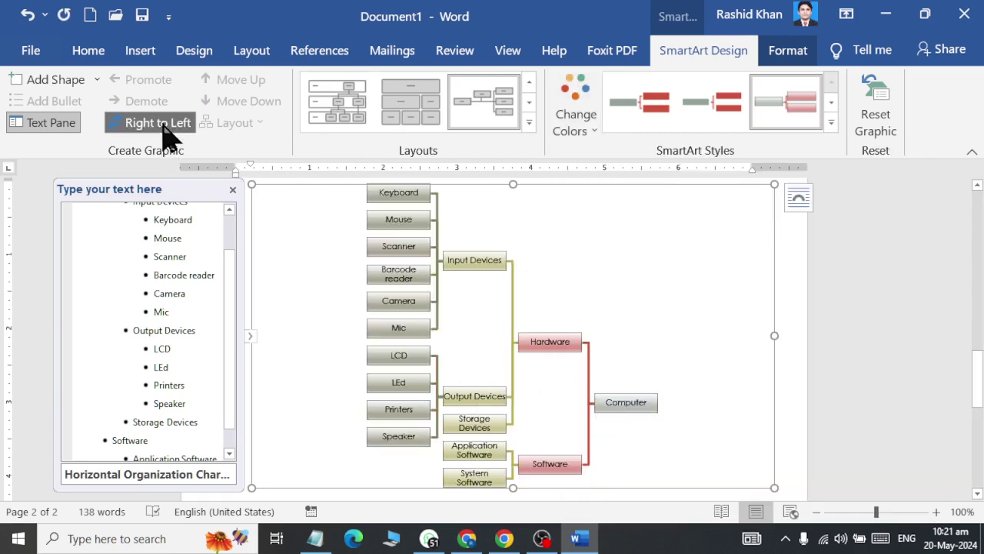
left_click(164, 127)
left_click(164, 127)
left_click(164, 127)
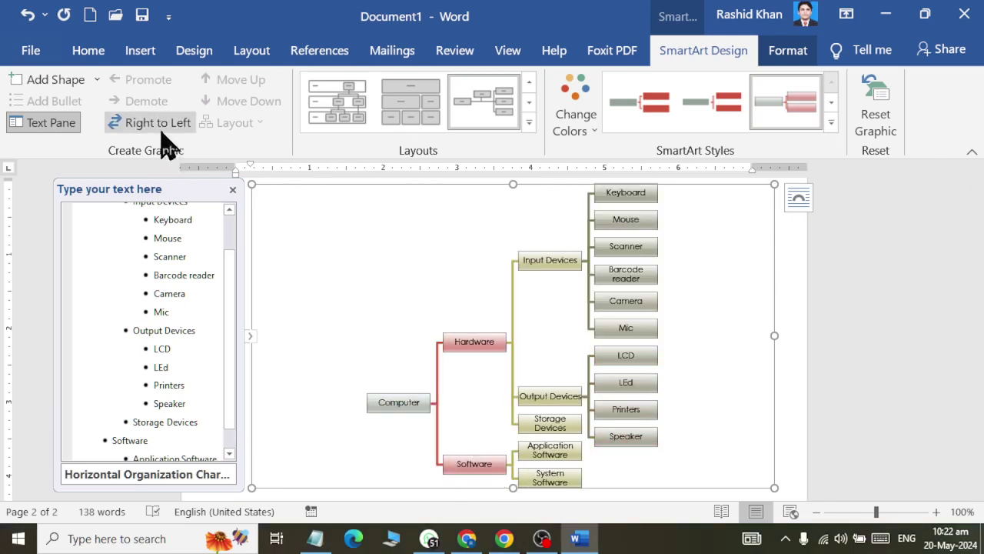
left_click(97, 79)
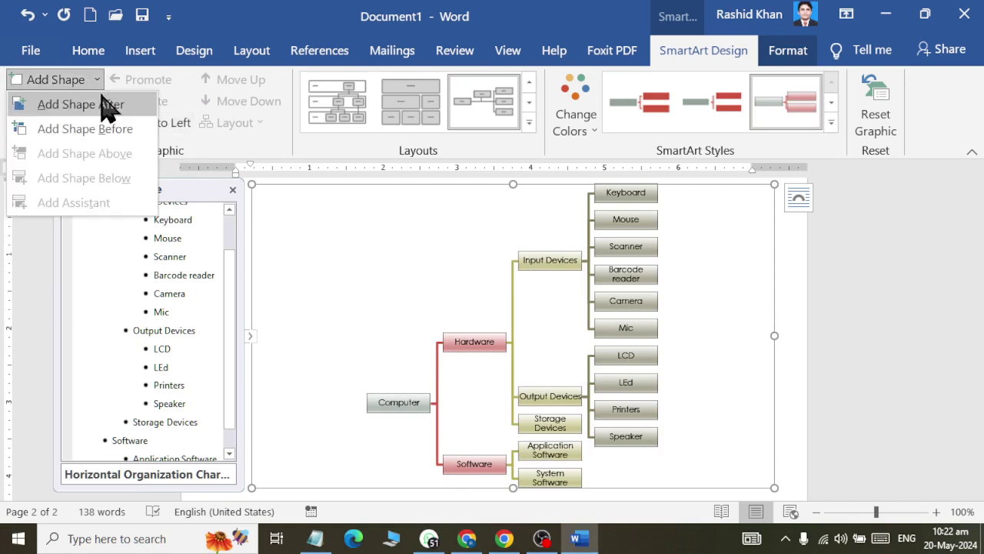
left_click(810, 351)
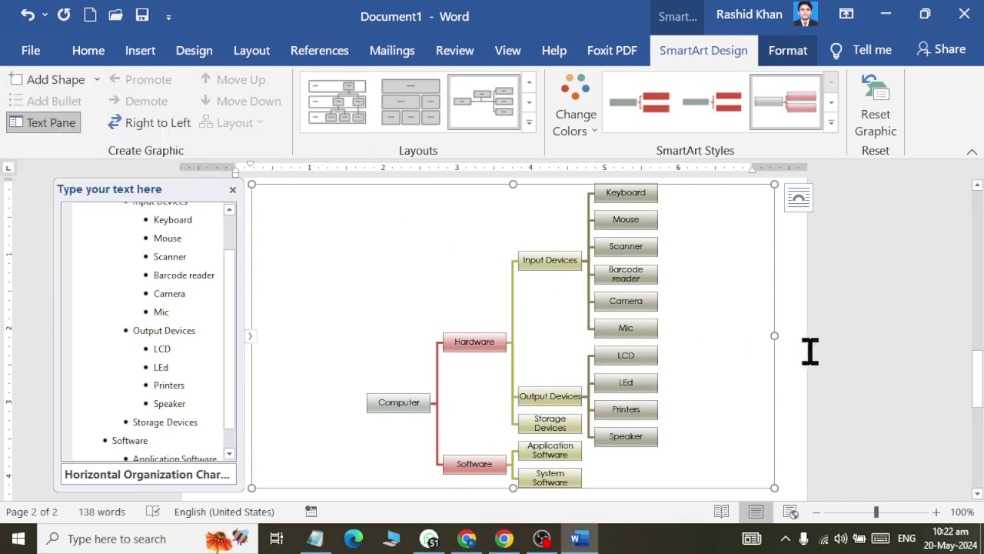
left_click(800, 395)
Drag Hardware to the top of the Computer chart and shift Computer, Software and Input Devices left.
left_click(283, 359)
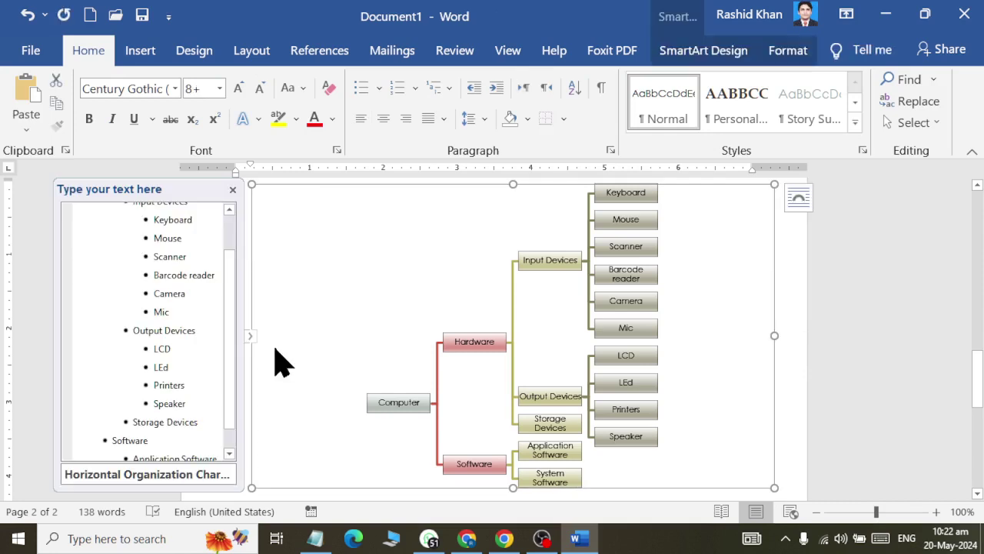
left_click(386, 402)
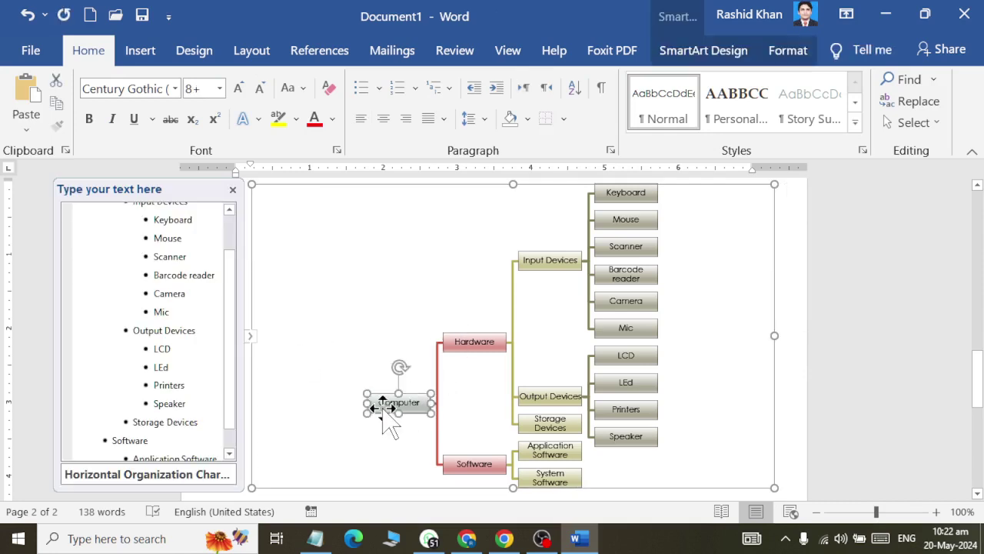
left_click_drag(381, 409, 292, 330)
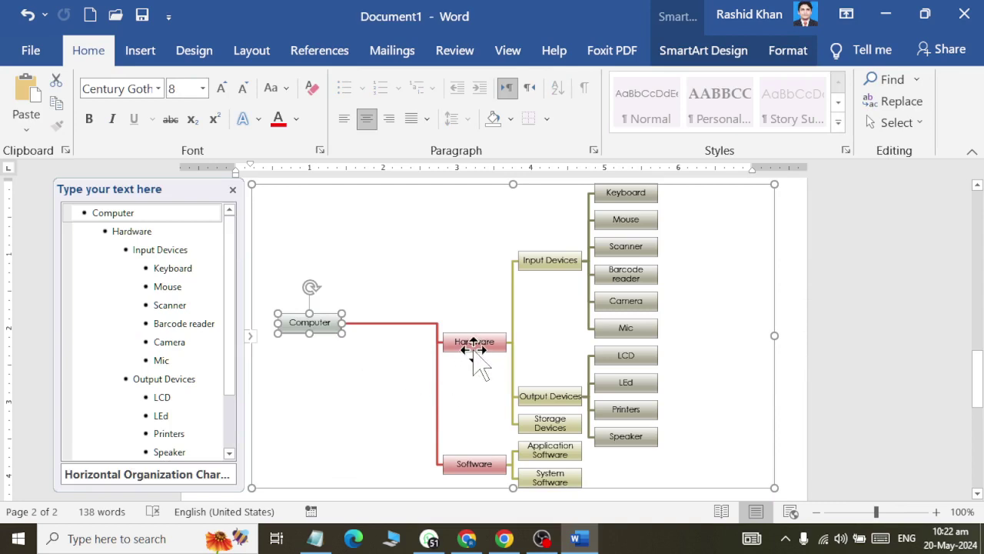
left_click_drag(475, 350, 427, 216)
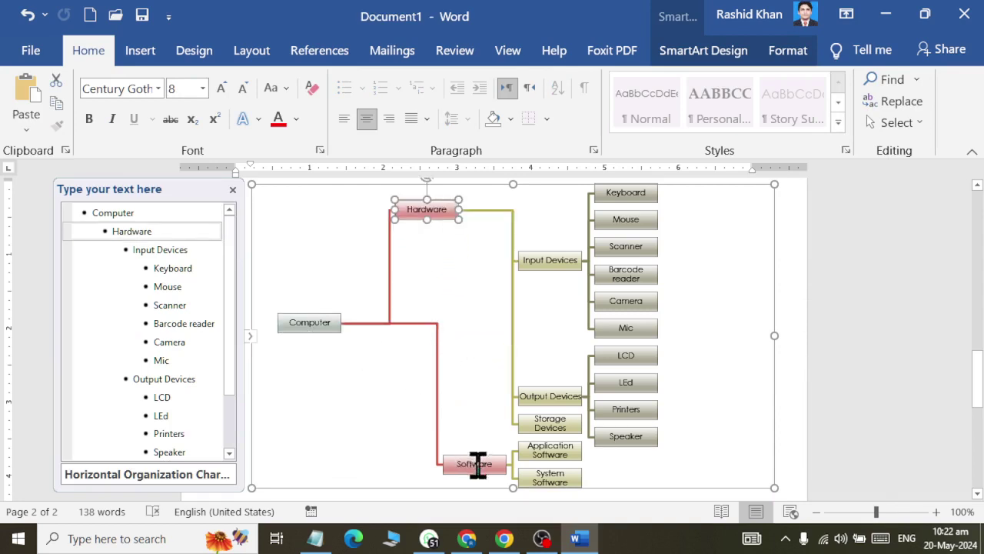
left_click_drag(472, 465, 419, 435)
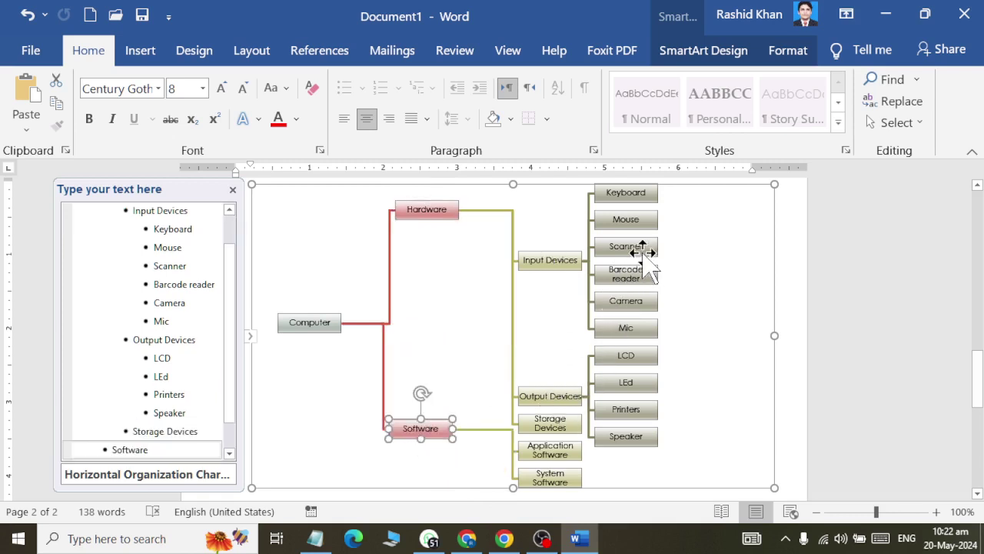
left_click_drag(546, 269, 514, 272)
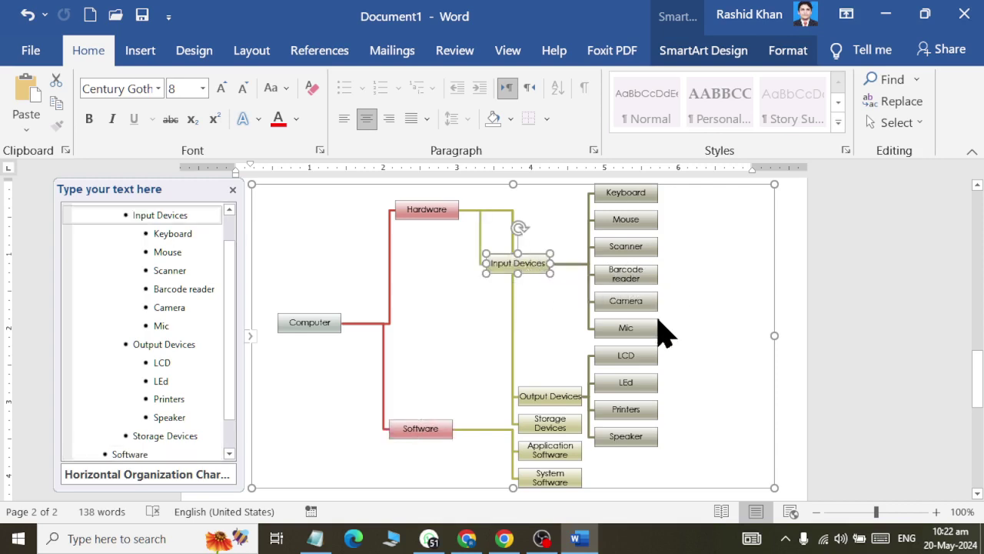
Check the connector lines beside Input Devices and Hardware, then view the rearranged chart.
left_click(589, 234)
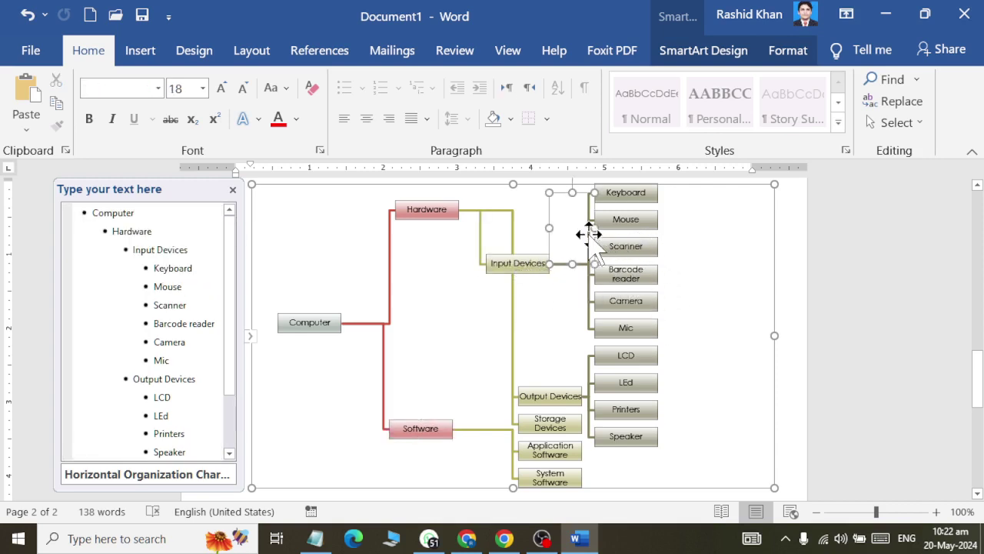
left_click(593, 235)
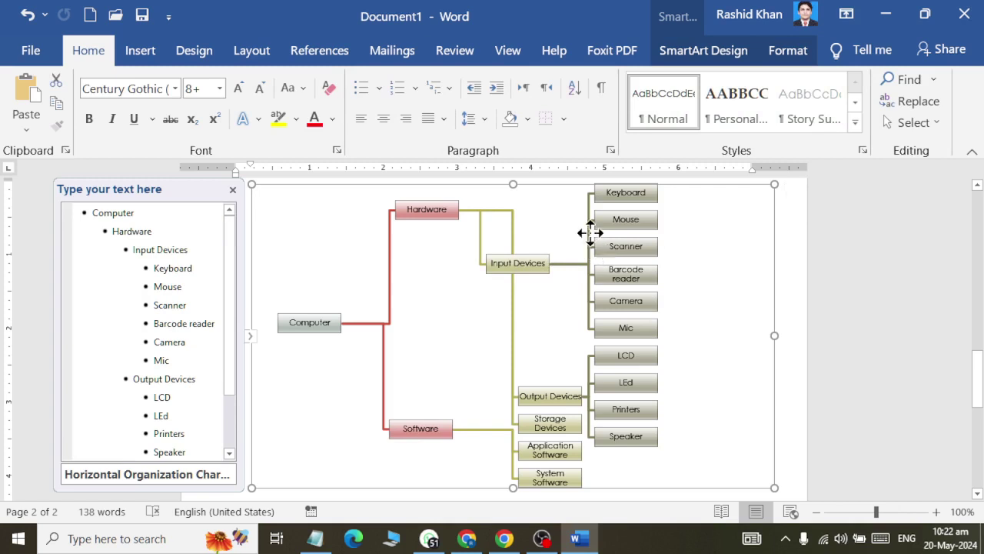
left_click(590, 233)
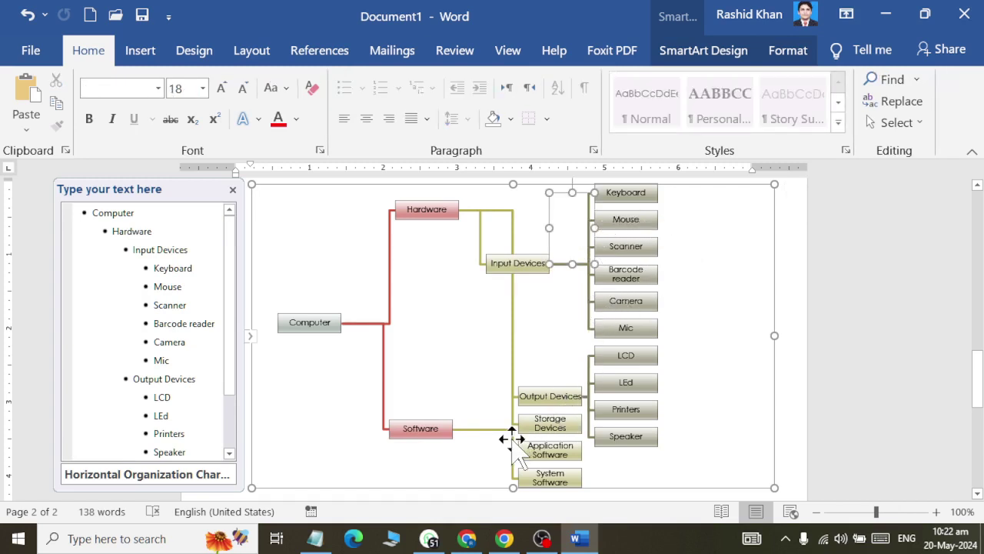
left_click(512, 381)
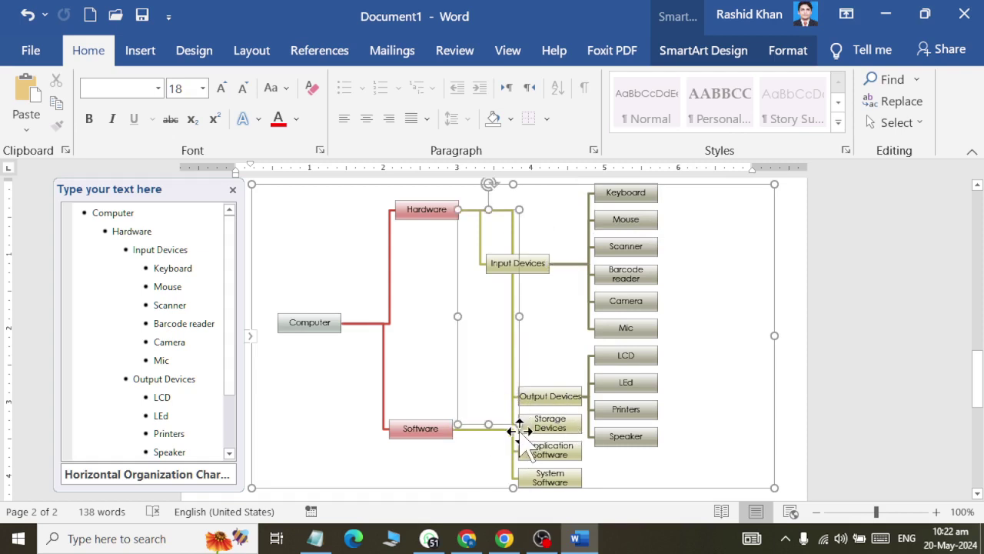
left_click(516, 352)
left_click(899, 384)
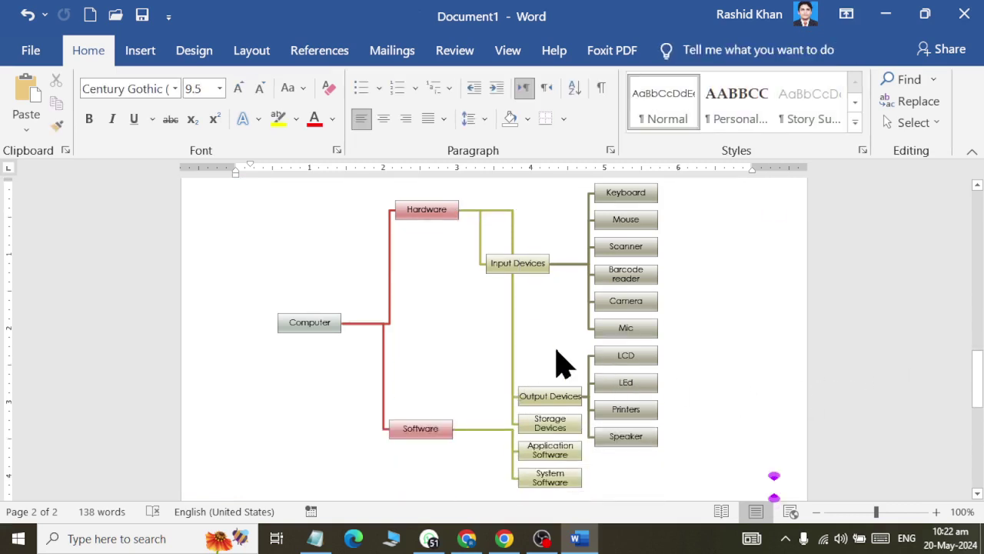
left_click(562, 364)
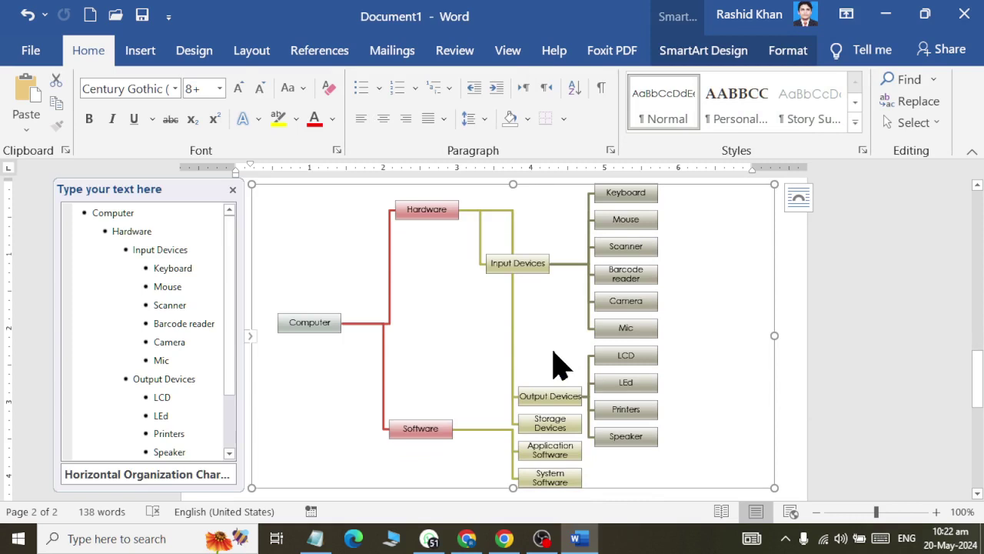
Try the Hierarchy layout on the Computer chart, then switch it to Horizontal Organization Chart.
left_click(704, 51)
left_click(529, 123)
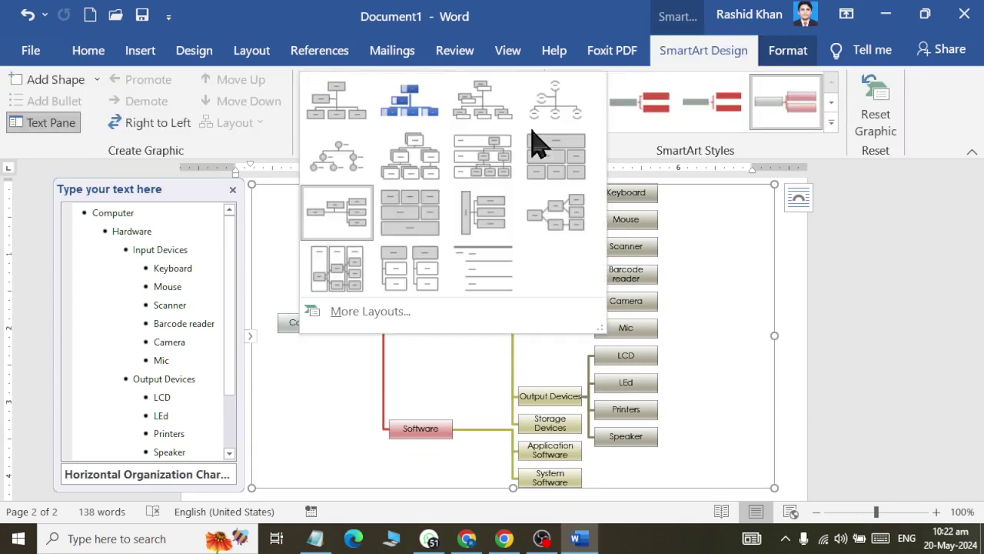
left_click(422, 176)
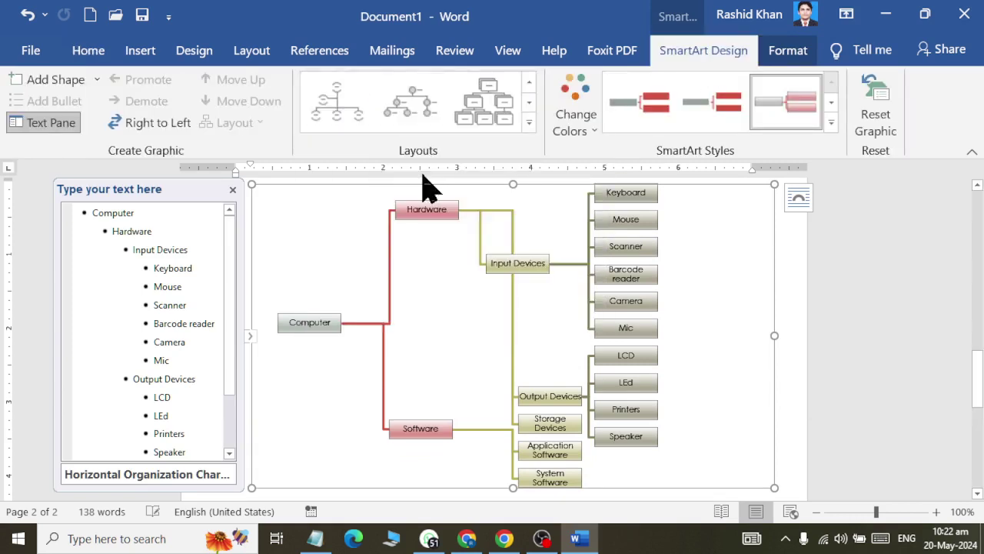
left_click(529, 123)
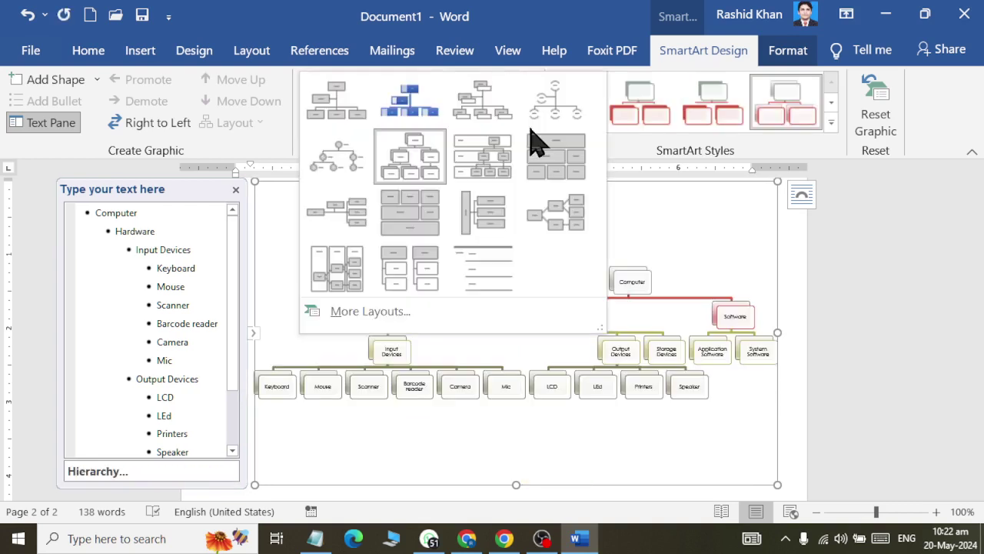
left_click(343, 219)
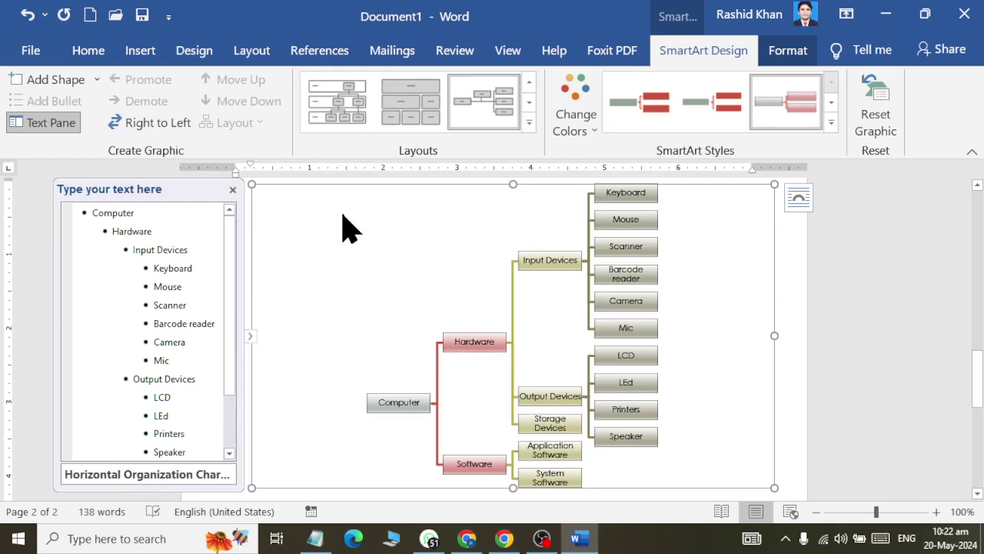
Select the Principal staff chart and browse its layouts for Circle Picture Hierarchy.
scroll(813, 311, "up", 3)
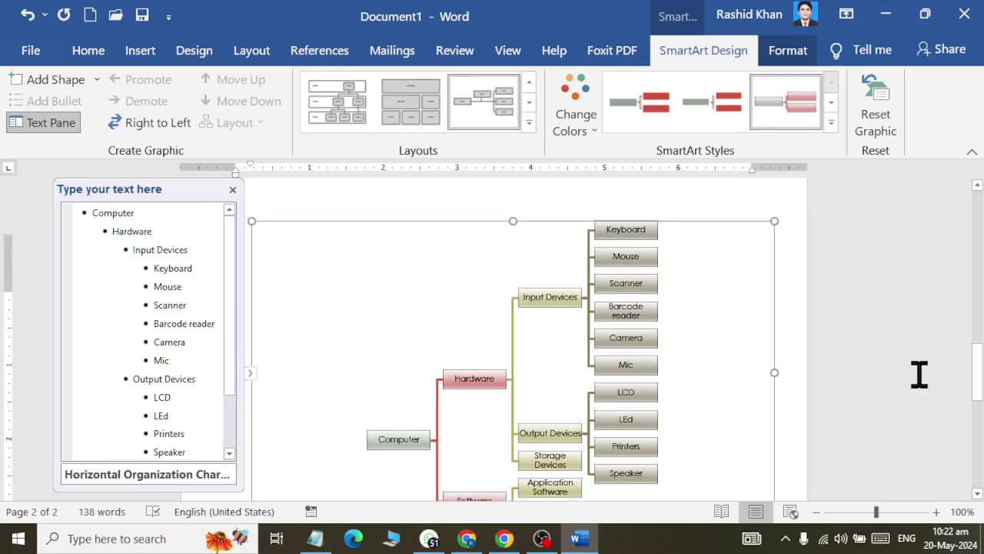
scroll(918, 374, "up", 3)
scroll(846, 354, "up", 3)
scroll(743, 330, "up", 3)
left_click(498, 319)
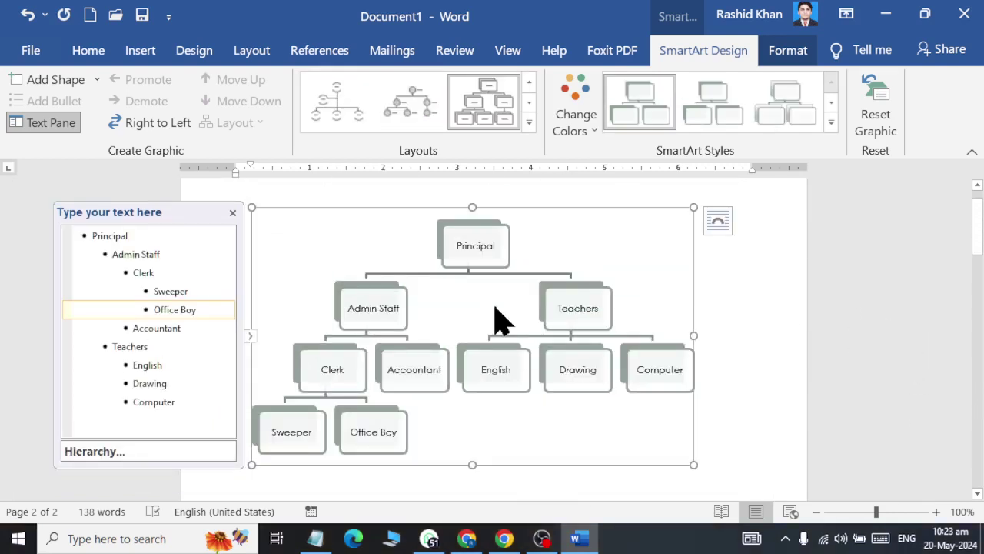
left_click(529, 122)
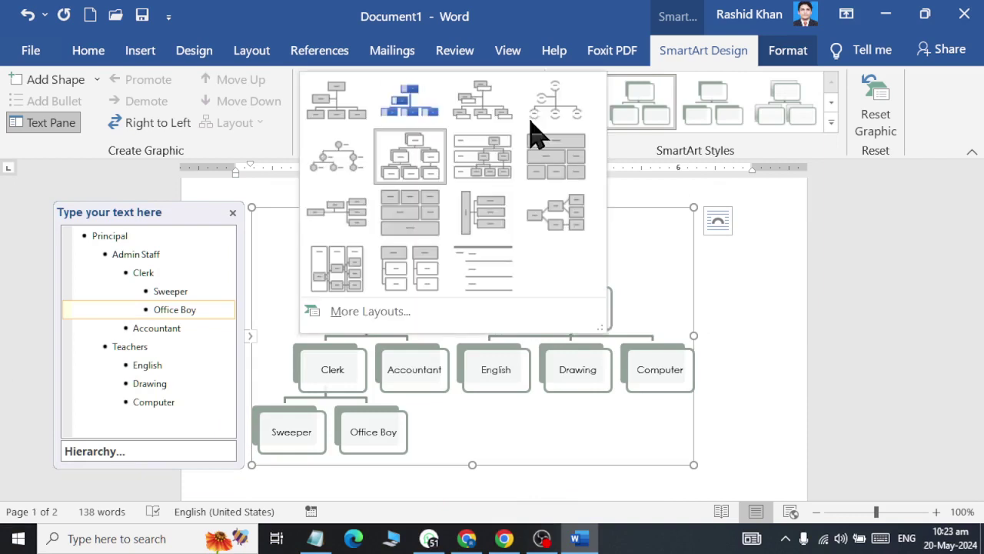
key("Escape")
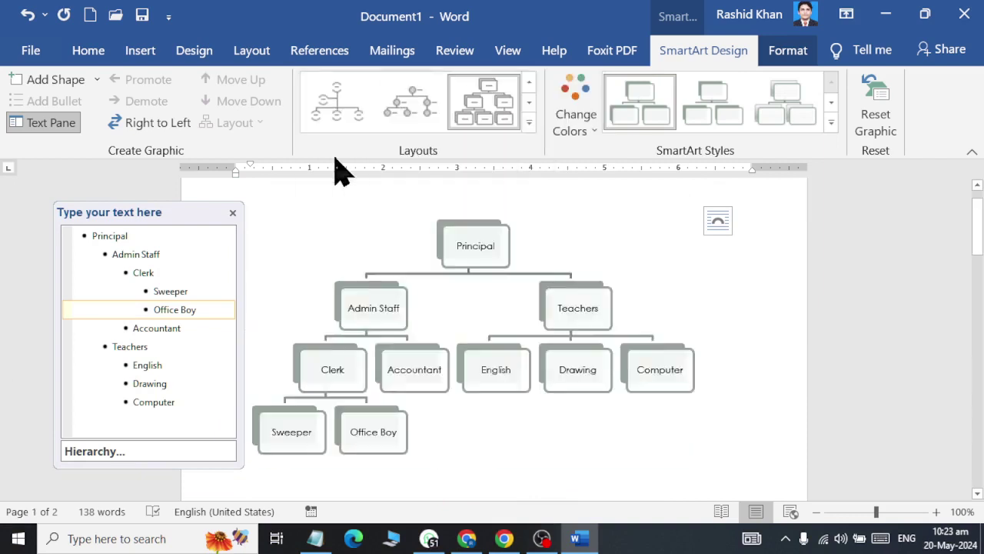
scroll(471, 425, "up", 1, "ctrl")
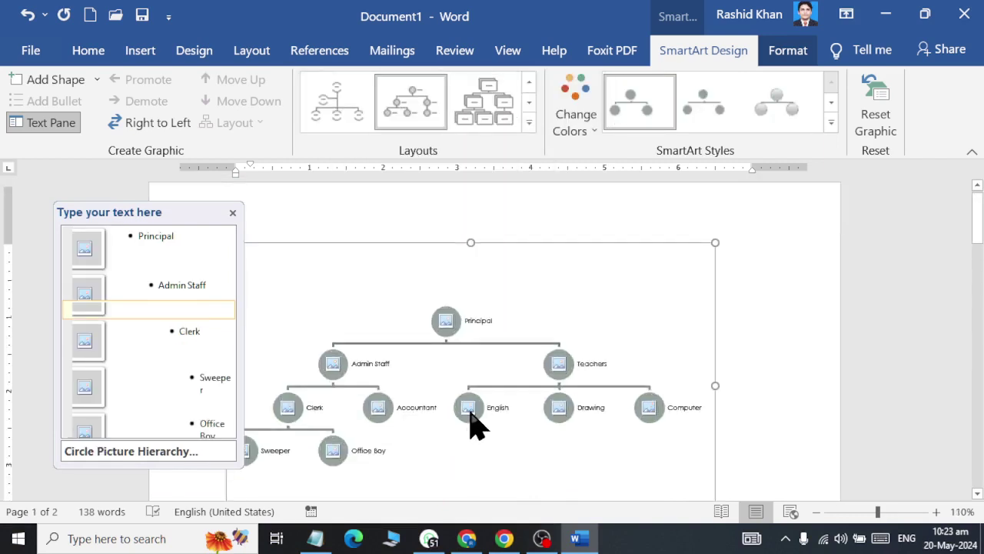
scroll(471, 424, "up", 6, "ctrl")
scroll(476, 399, "down", 3)
scroll(484, 346, "up", 3)
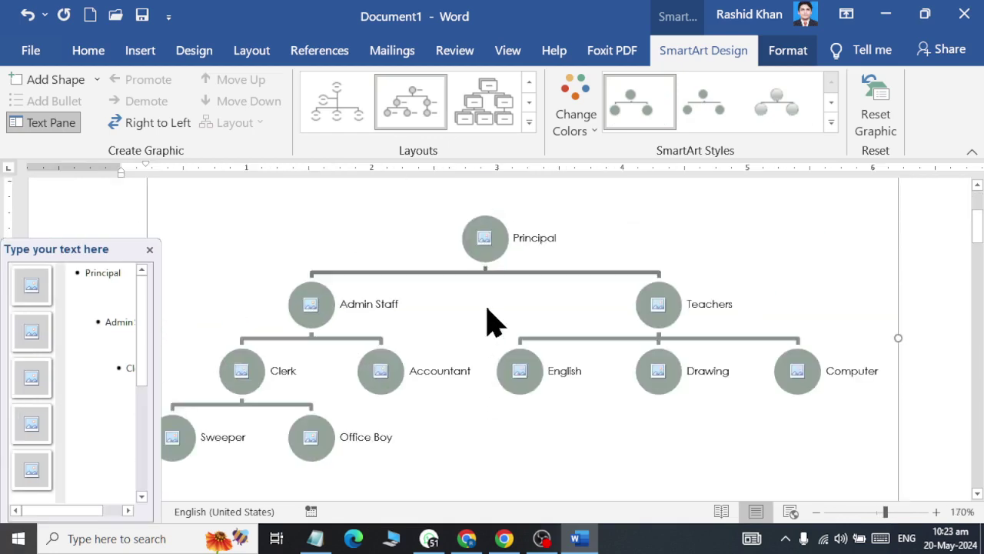
Start adding an offline picture to the Principal circle, browsing to the Documents > latest folder.
left_click(485, 240)
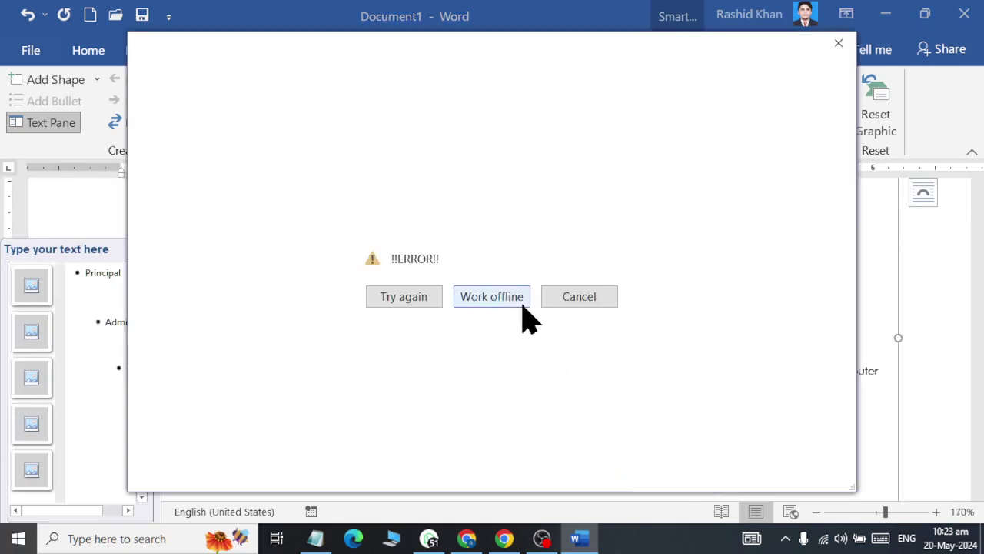
left_click(522, 305)
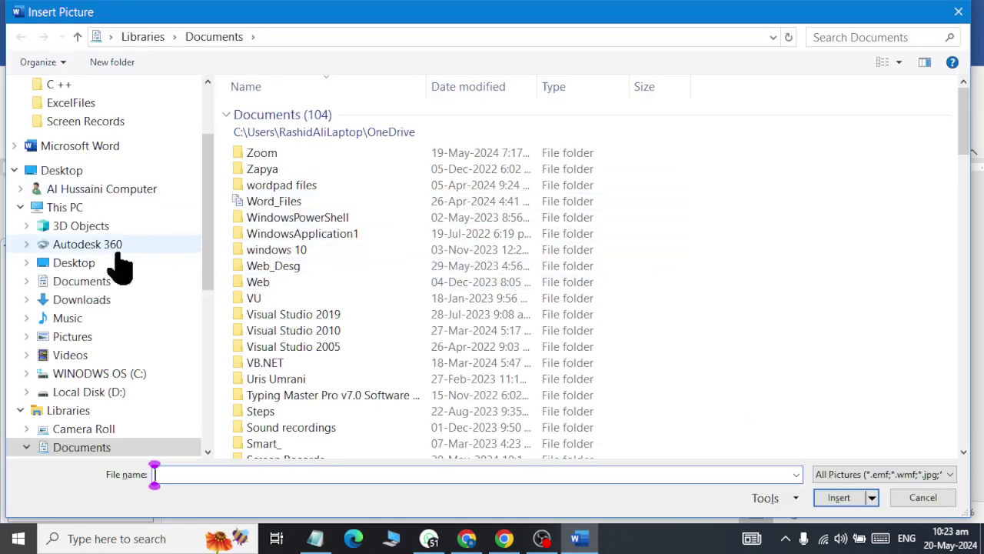
left_click(83, 282)
left_click(384, 246)
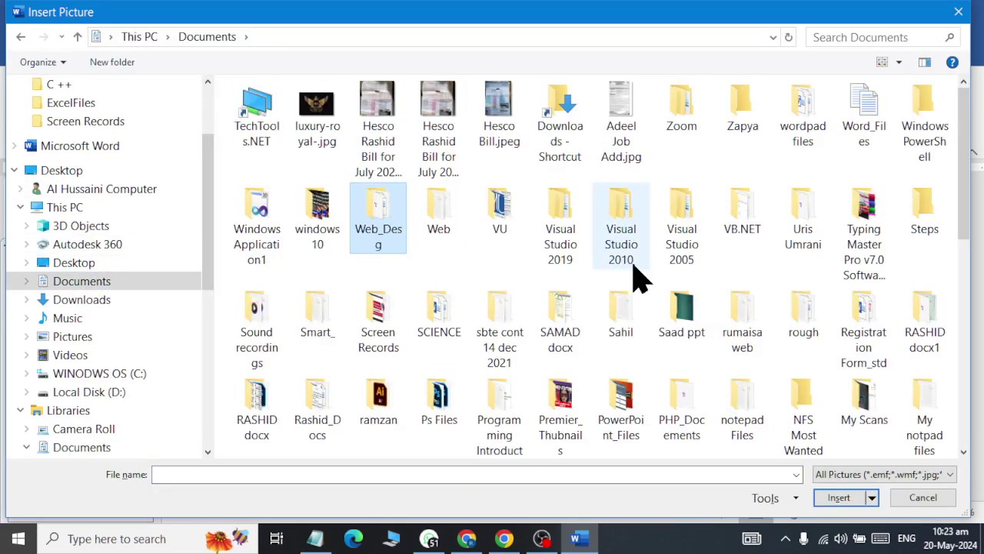
type("latest")
key("Return")
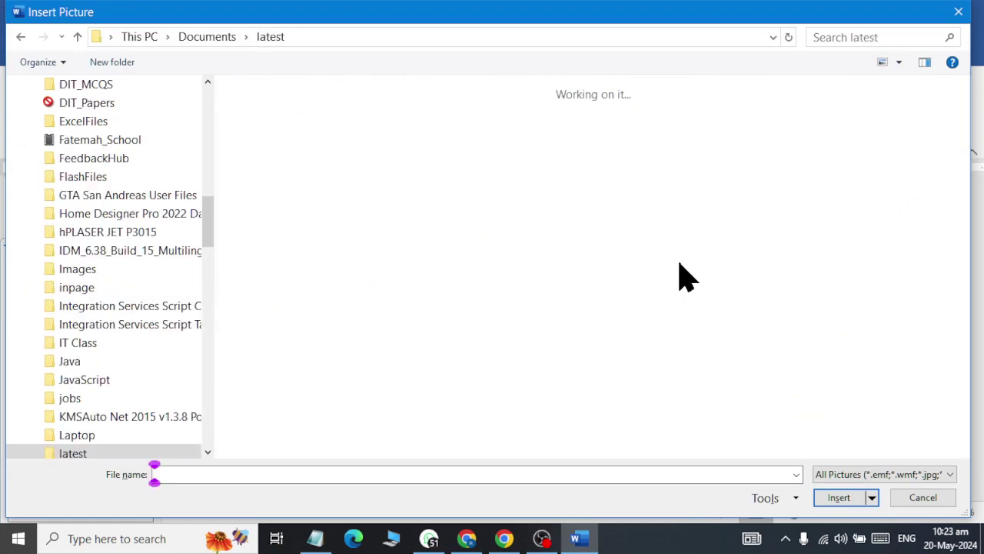
Insert the blonde woman's portrait photo from the latest folder into the Principal circle.
scroll(686, 273, "down", 2)
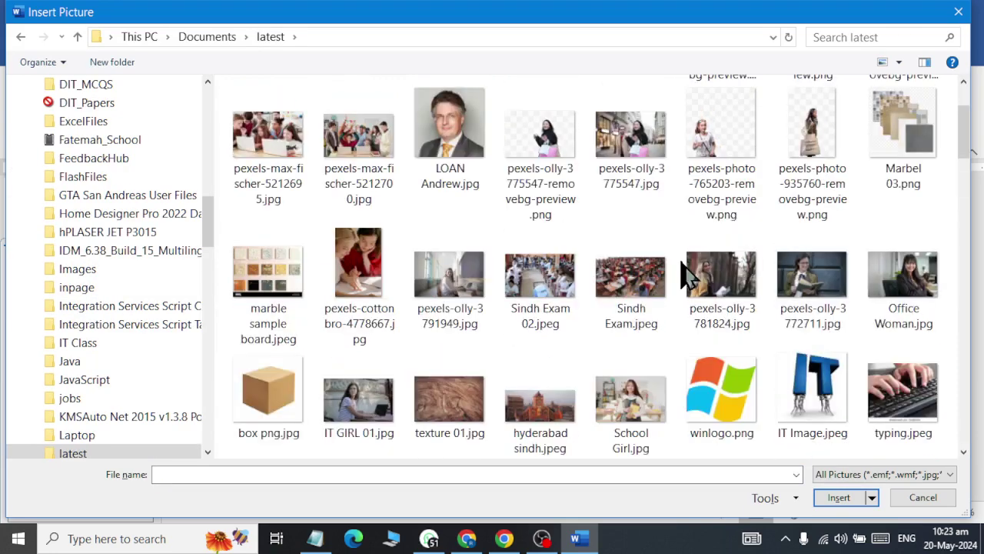
scroll(687, 273, "down", 3)
scroll(687, 272, "down", 4)
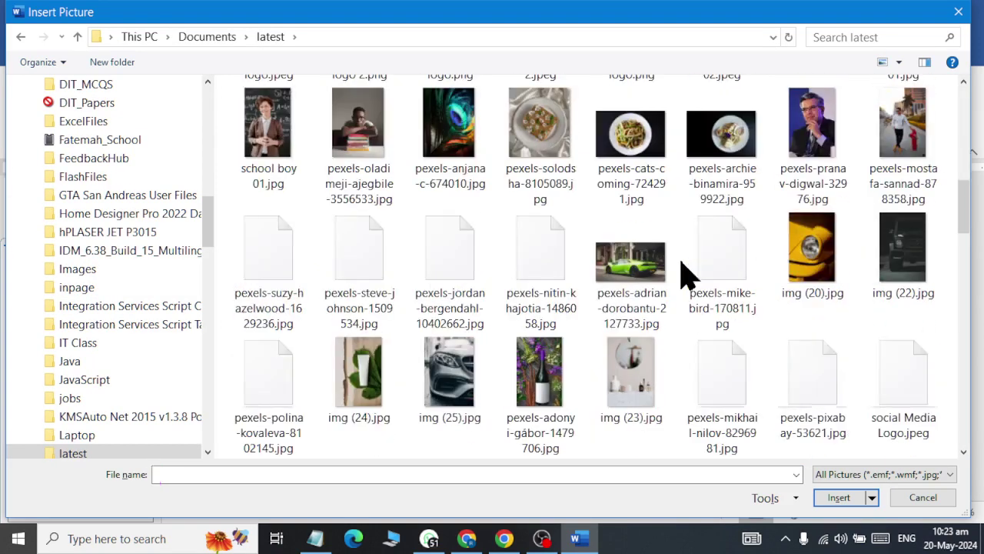
scroll(687, 273, "down", 4)
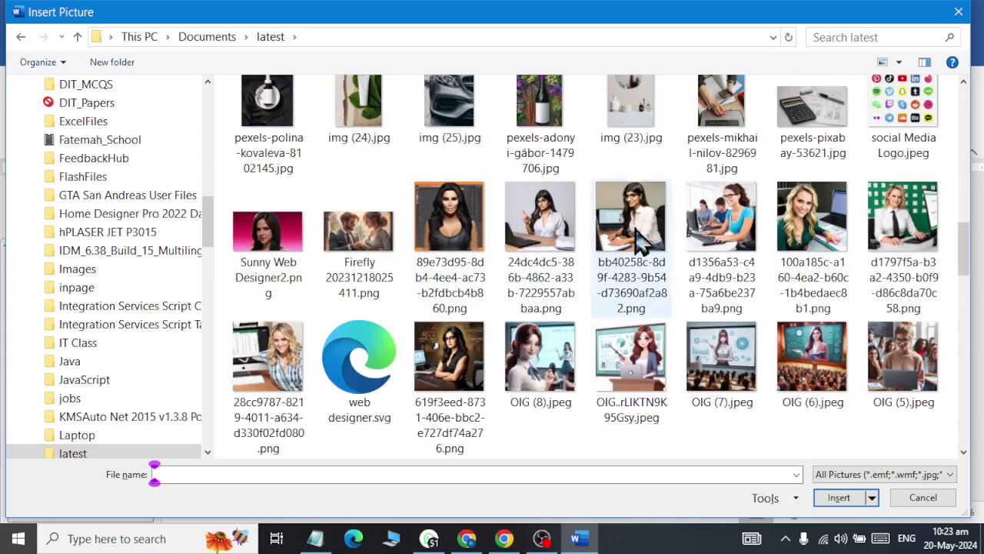
left_click(809, 202)
double_click(814, 210)
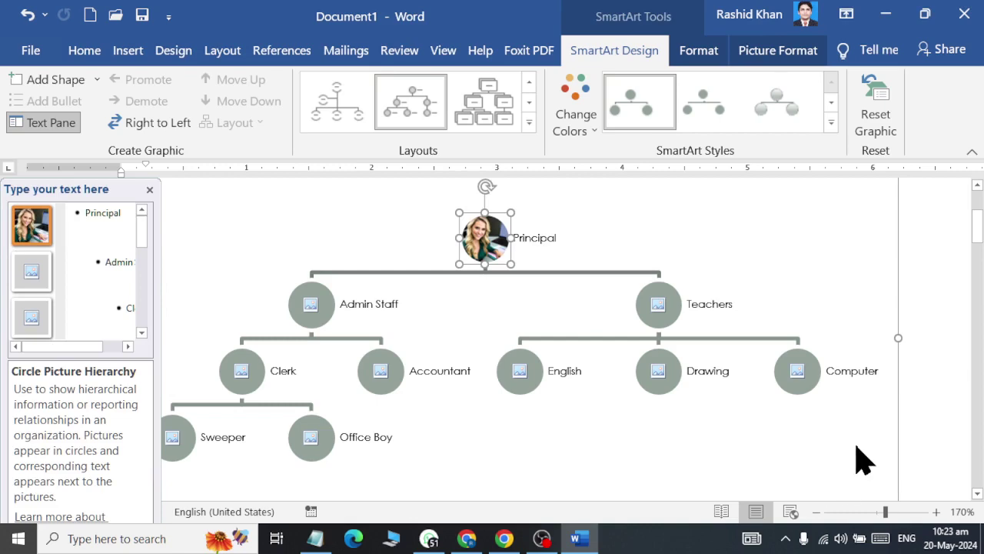
Add a new line and a page break after the Computer chart to start a blank page.
scroll(764, 347, "down", 3)
scroll(760, 306, "down", 5)
scroll(782, 318, "down", 5)
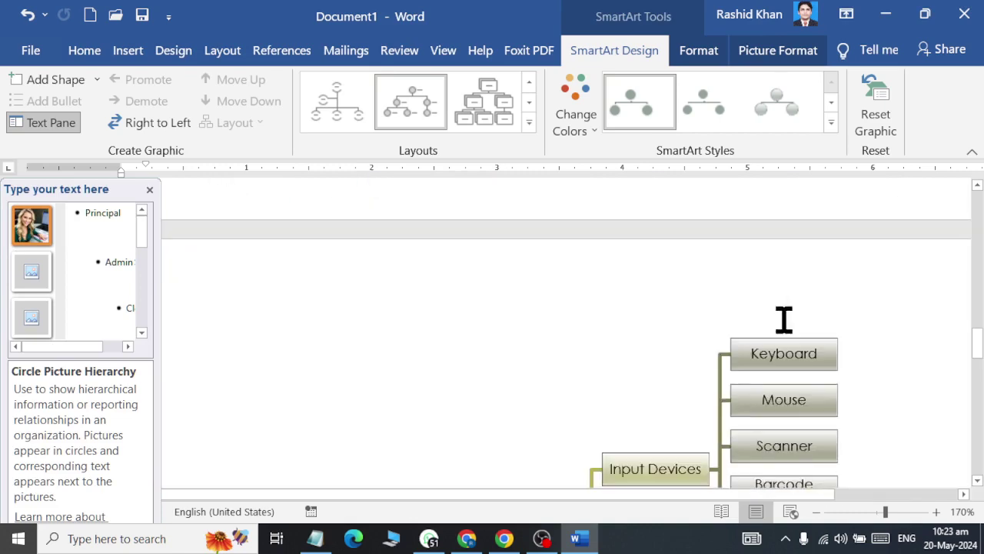
scroll(811, 377, "down", 5)
scroll(812, 377, "down", 3)
left_click(676, 357)
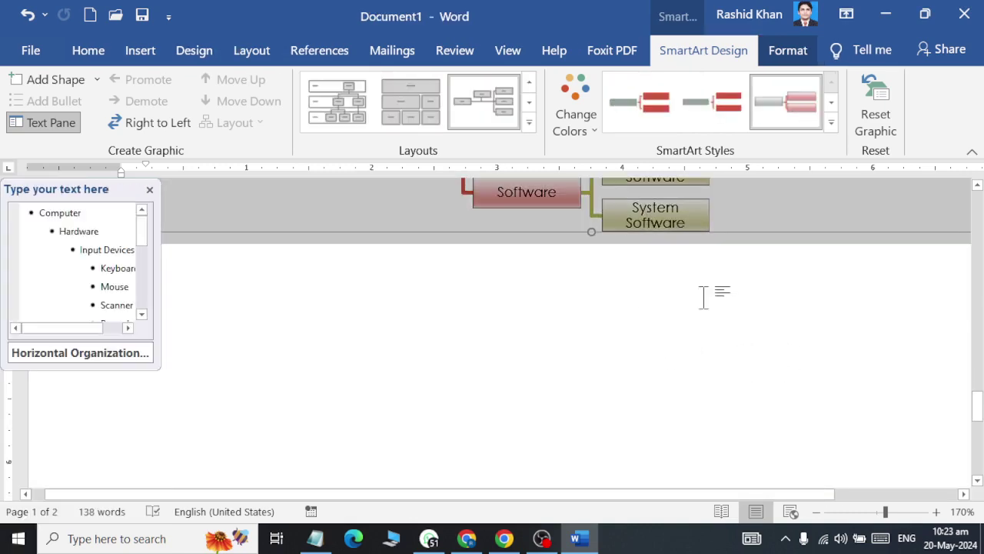
scroll(749, 338, "down", 2)
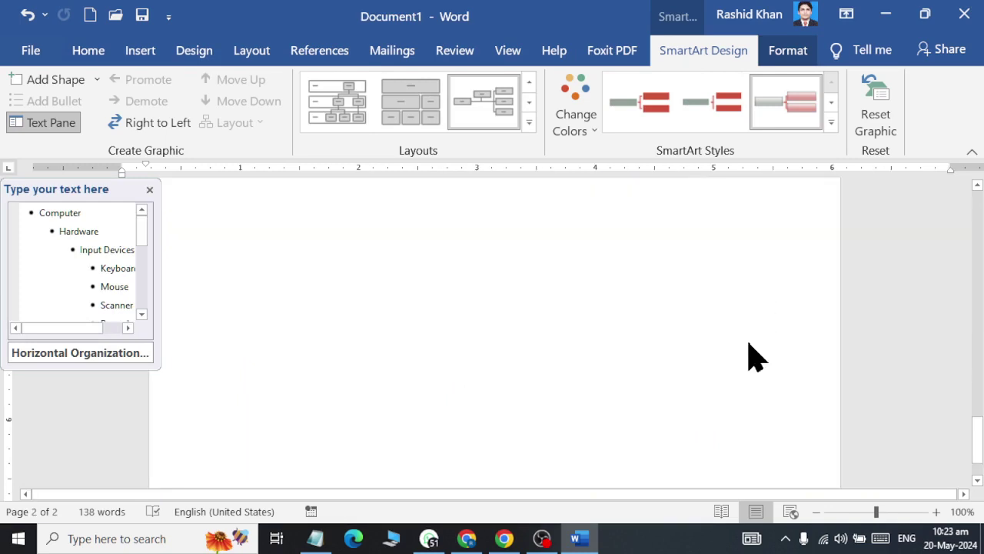
scroll(767, 343, "down", 7)
left_click(794, 348)
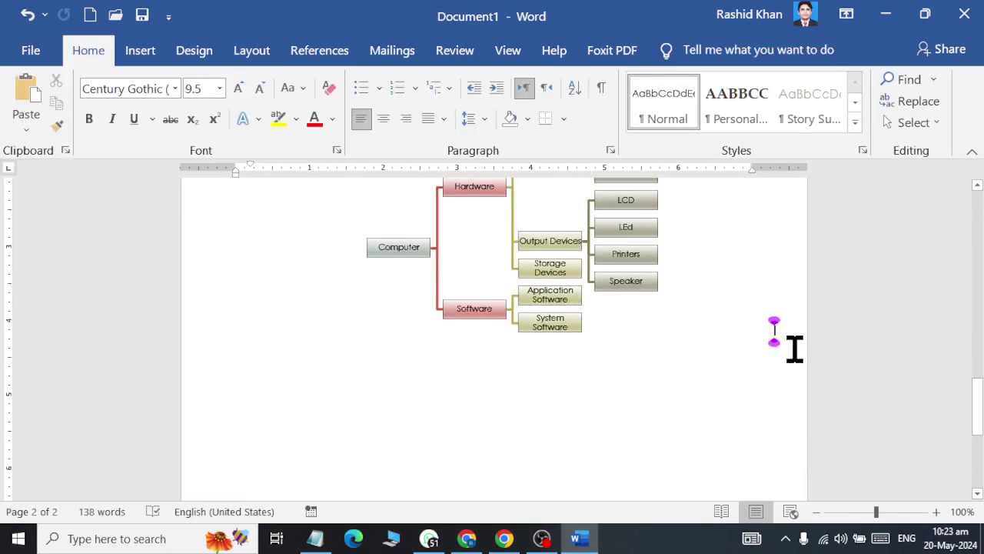
key("Return")
key("ctrl+Return")
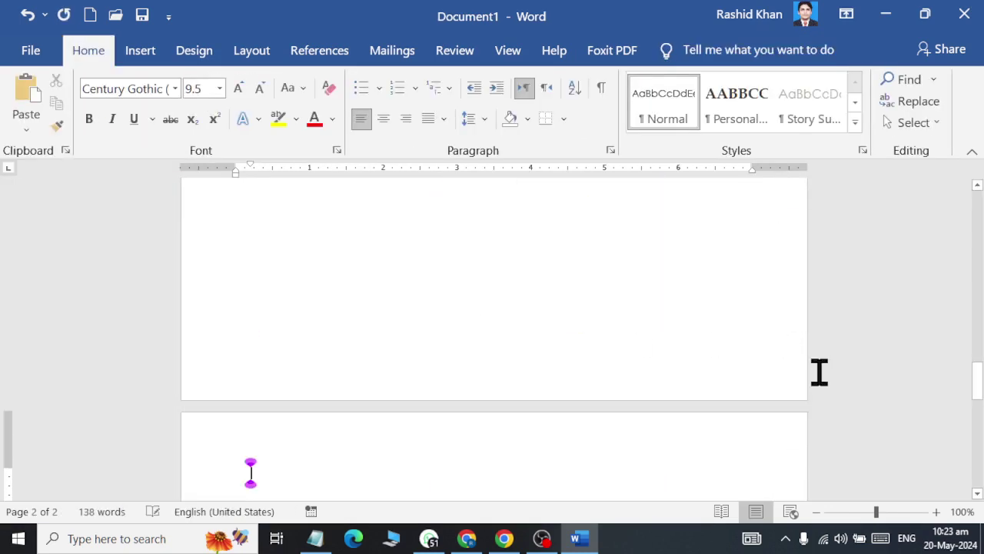
left_click(139, 51)
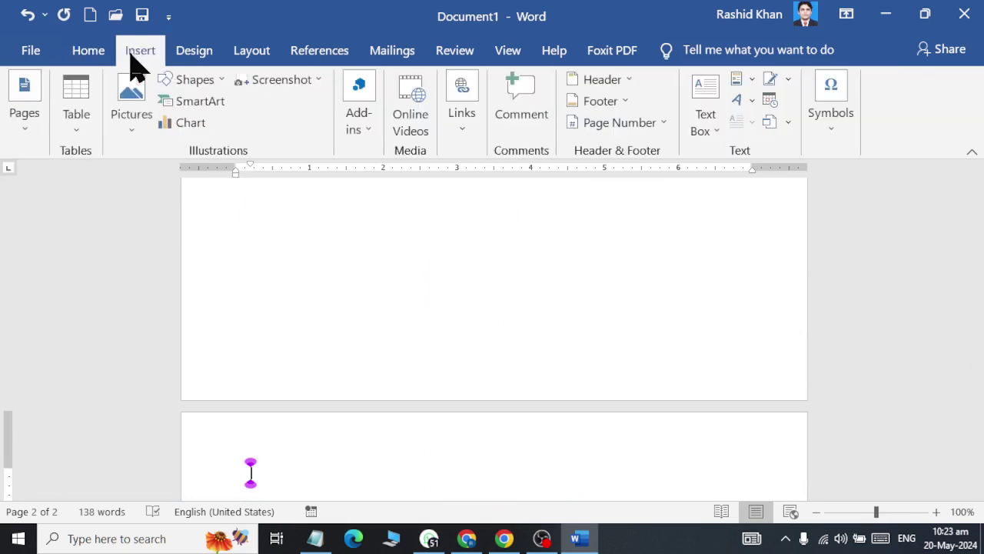
Insert a Diverging Radial SmartArt from the Cycle category after comparing Radial Cycle and Basic Radial.
left_click(189, 104)
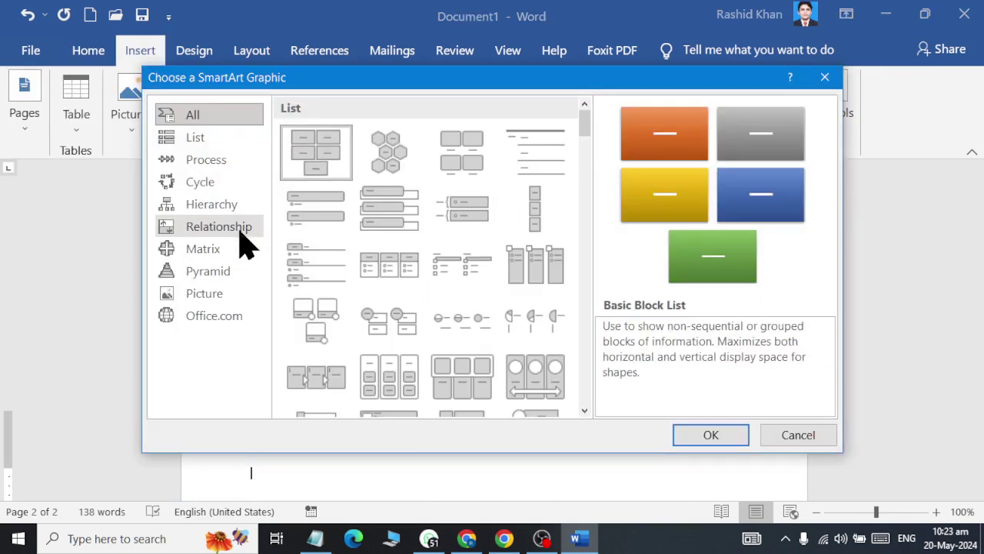
left_click(244, 237)
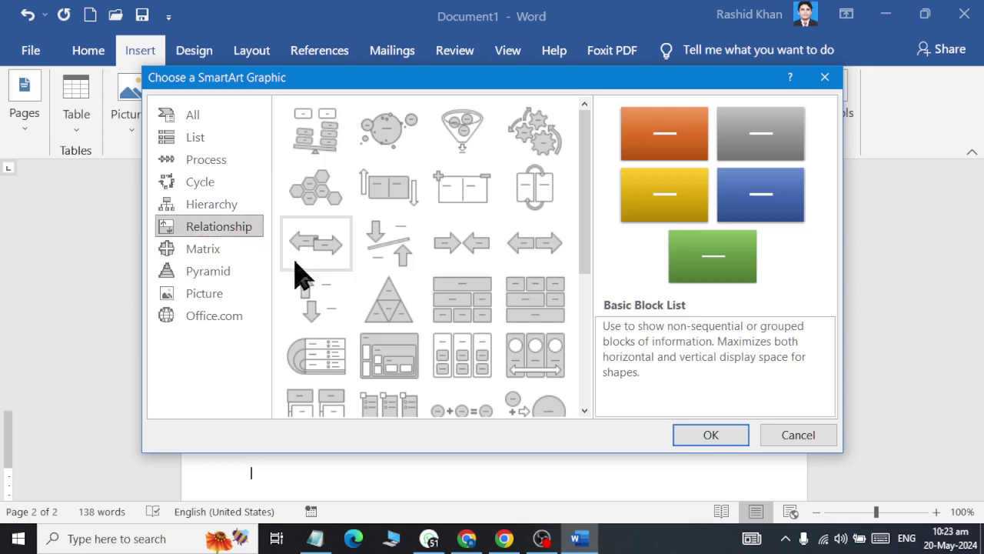
left_click(231, 182)
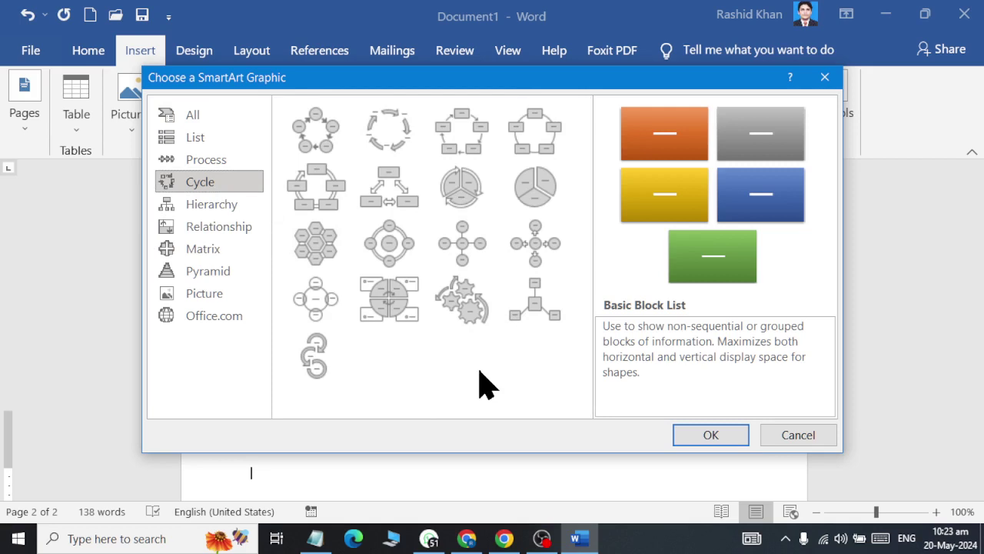
left_click(392, 253)
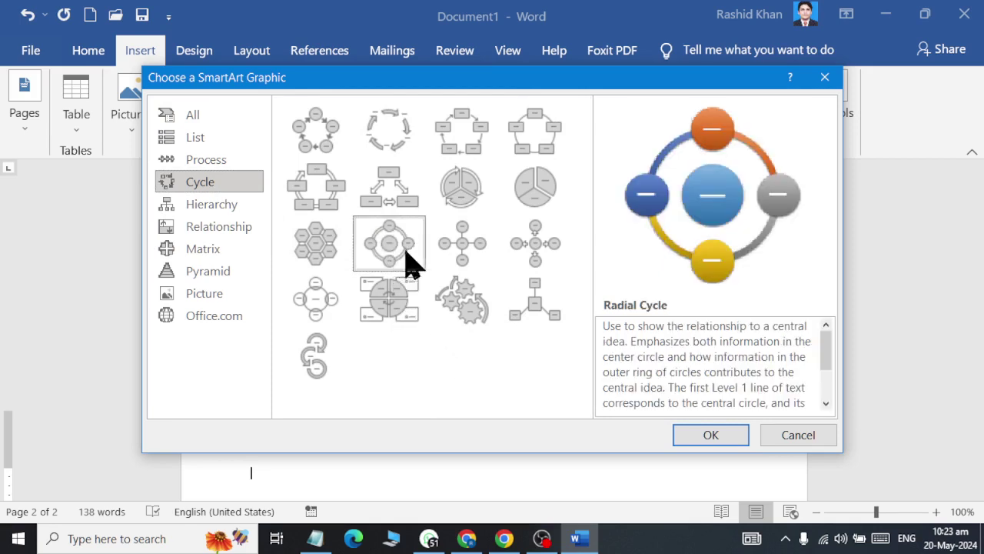
left_click(465, 257)
left_click(546, 245)
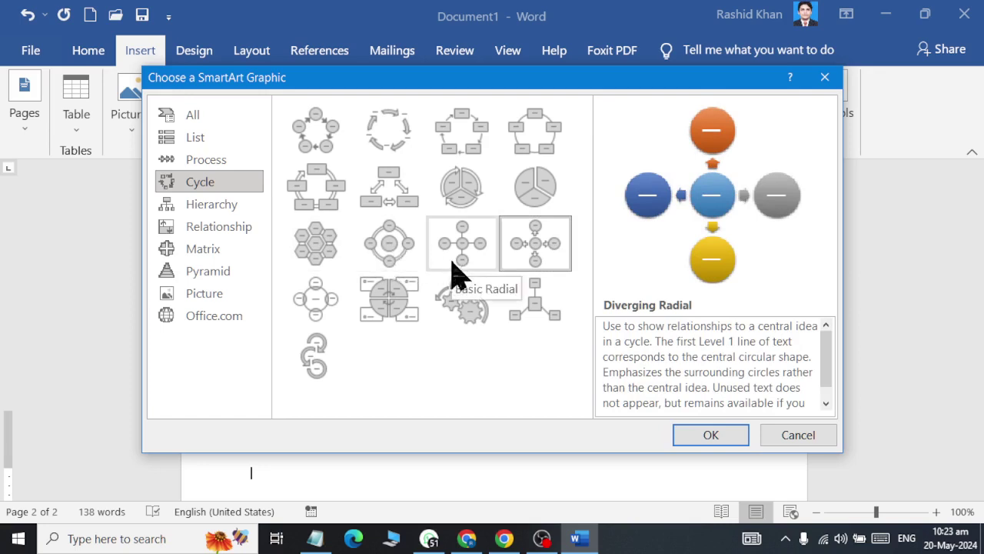
left_click(400, 256)
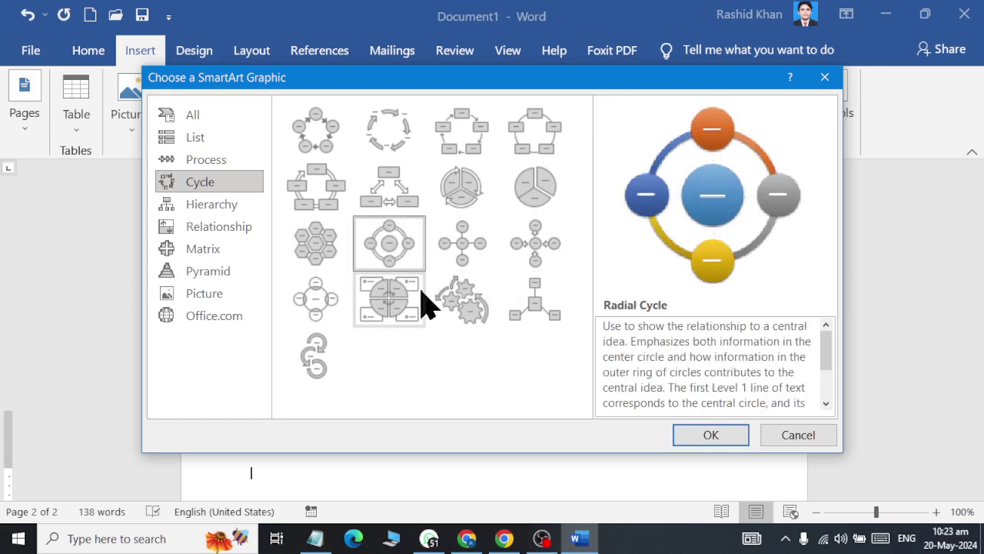
left_click(464, 246)
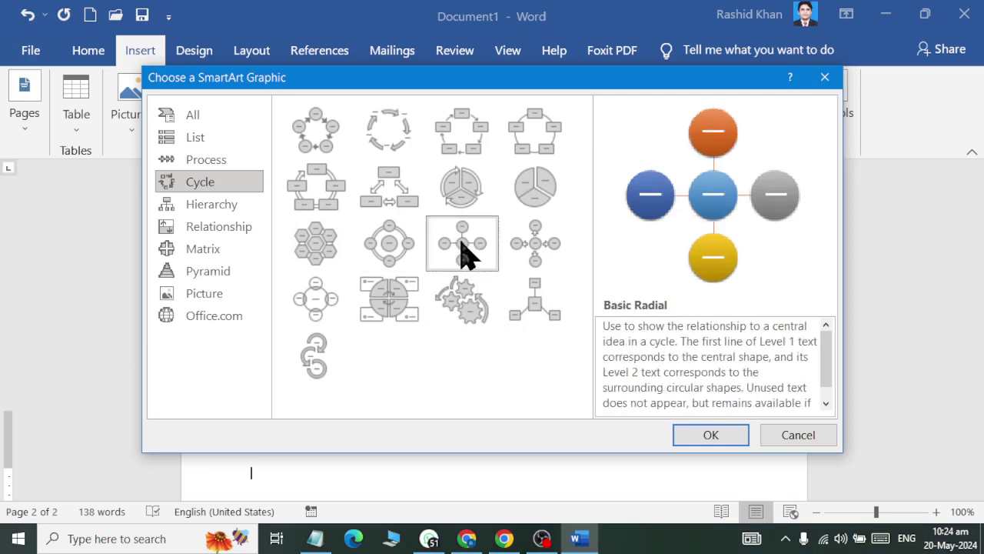
left_click(540, 294)
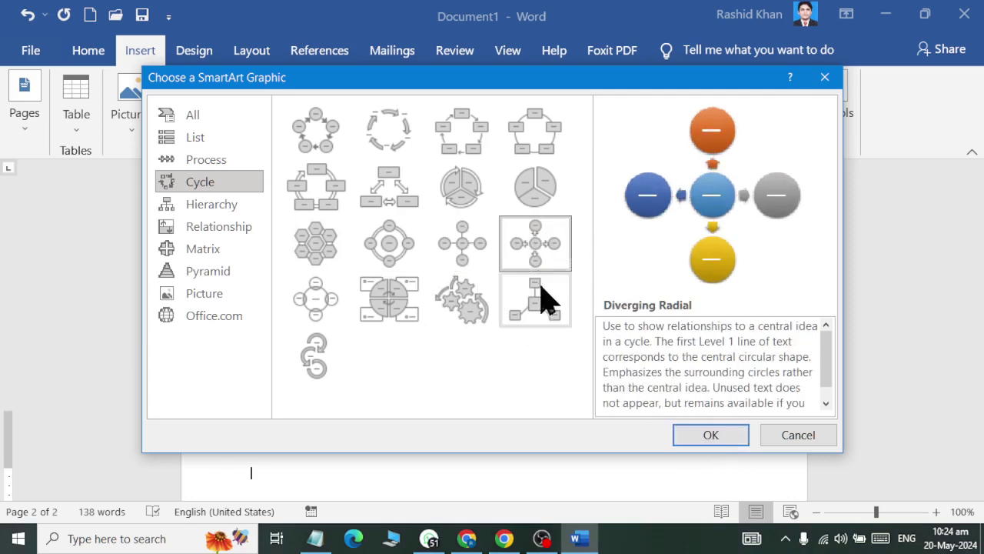
left_click(703, 435)
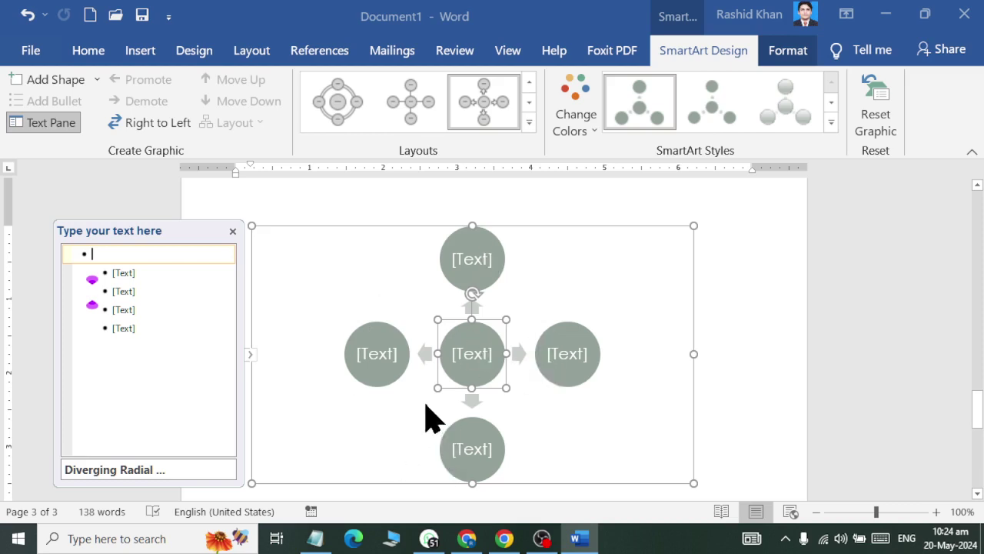
Label the centre circle 'Computer Science' and the top outer circle 'BSIT'.
left_click(108, 256)
type("Computer Sce")
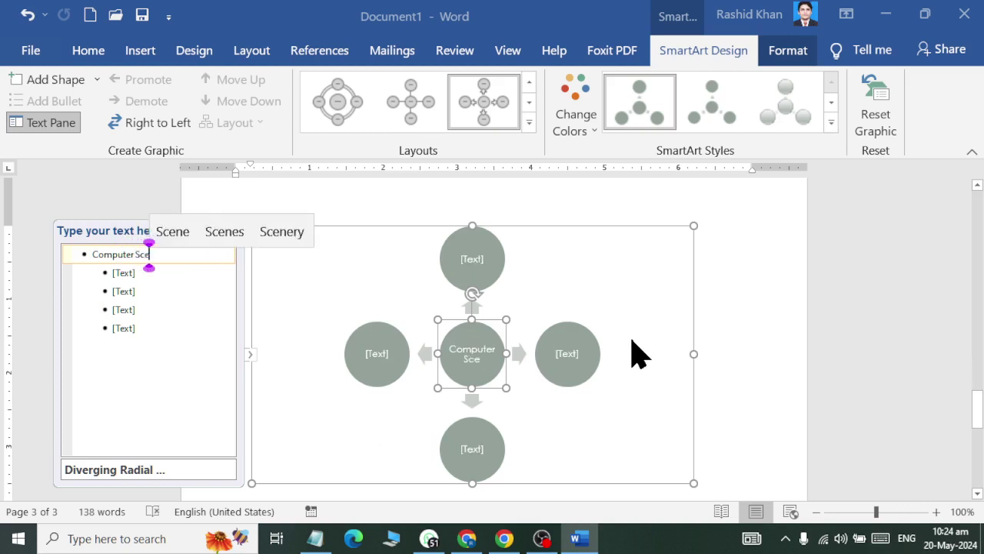
key("BackSpace")
type("ience")
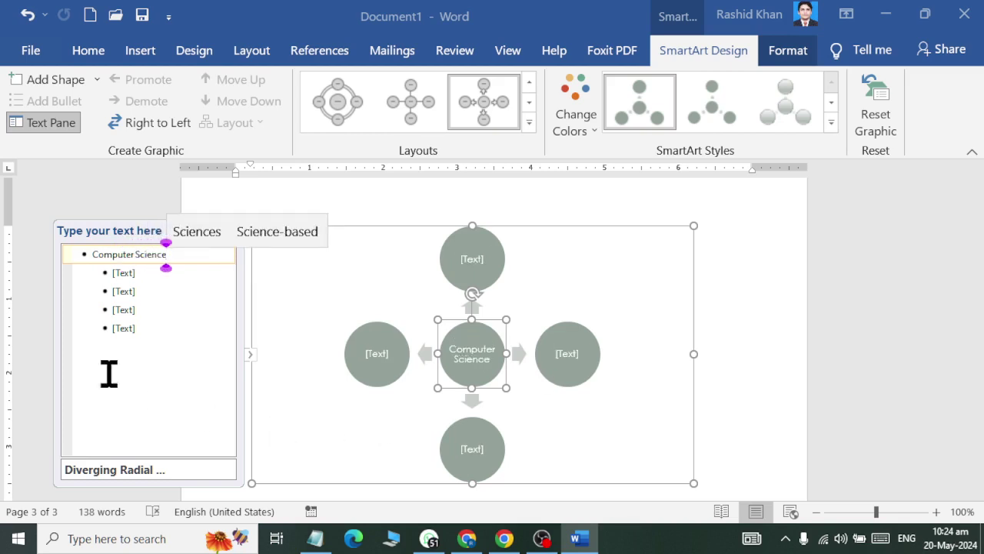
left_click(126, 272)
type("BS")
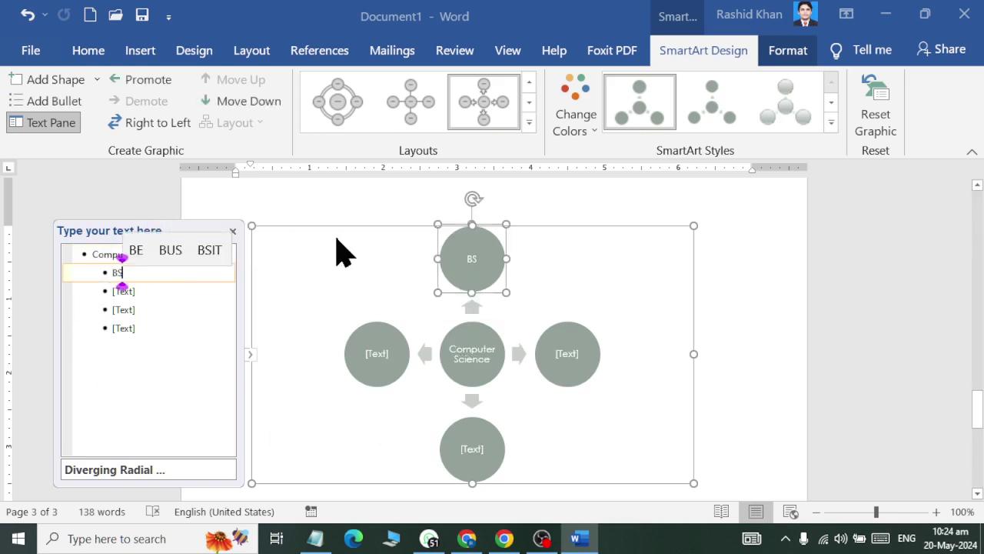
type("IT")
key("Return")
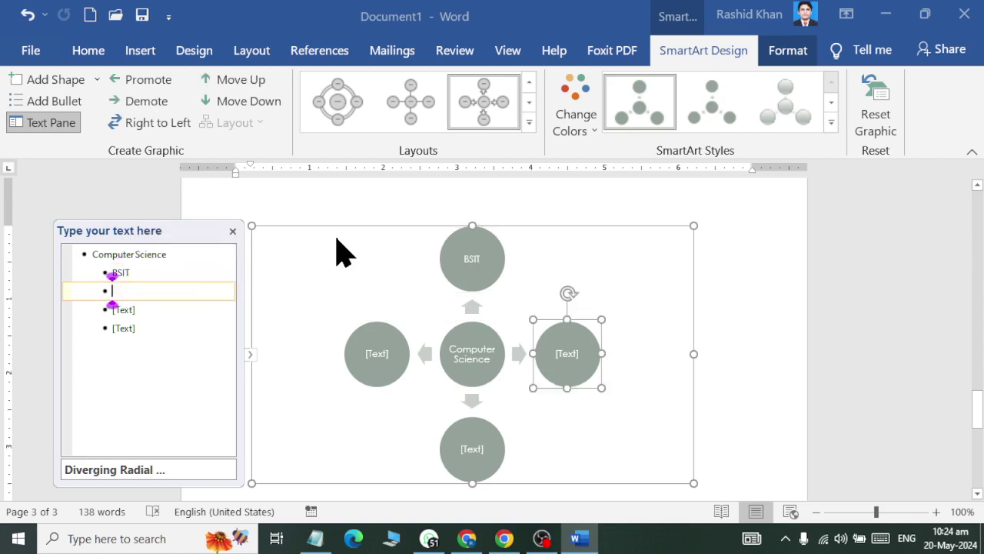
Add the outer labels BSCS, BSCIT and BCS, plus a fifth circle labelled BE.CS.
type("CS")
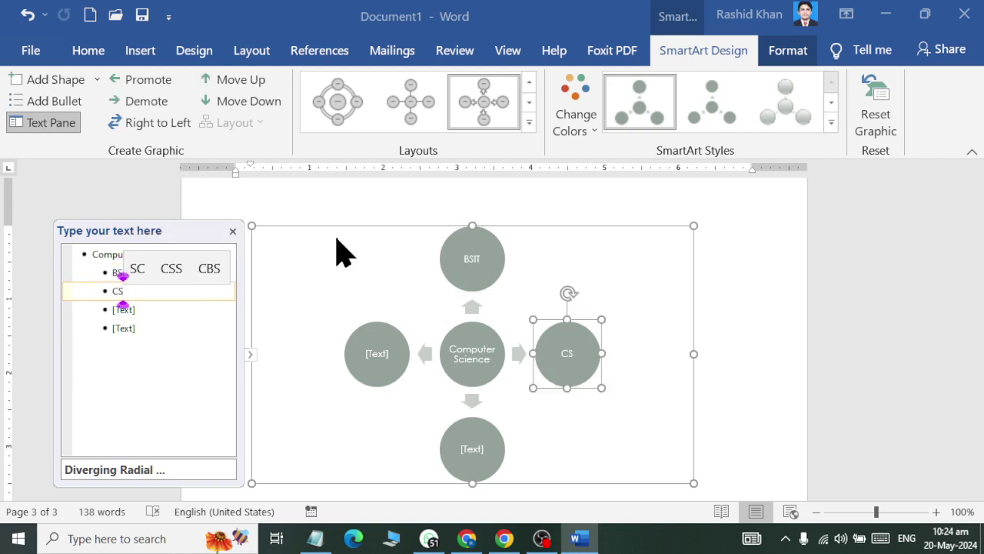
key("BackSpace")
key("BackSpace")
type("SCS")
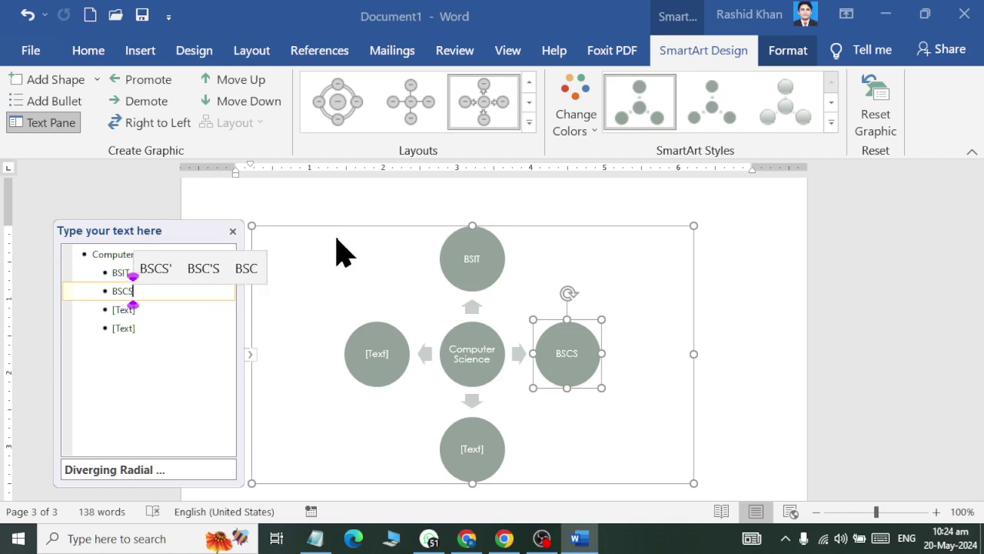
key("Return")
type("BS")
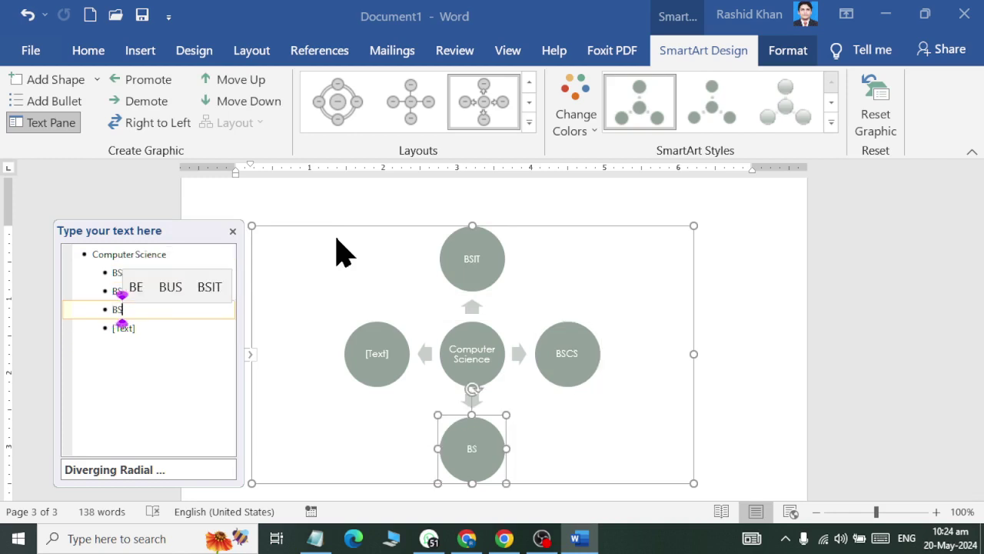
type("CIT")
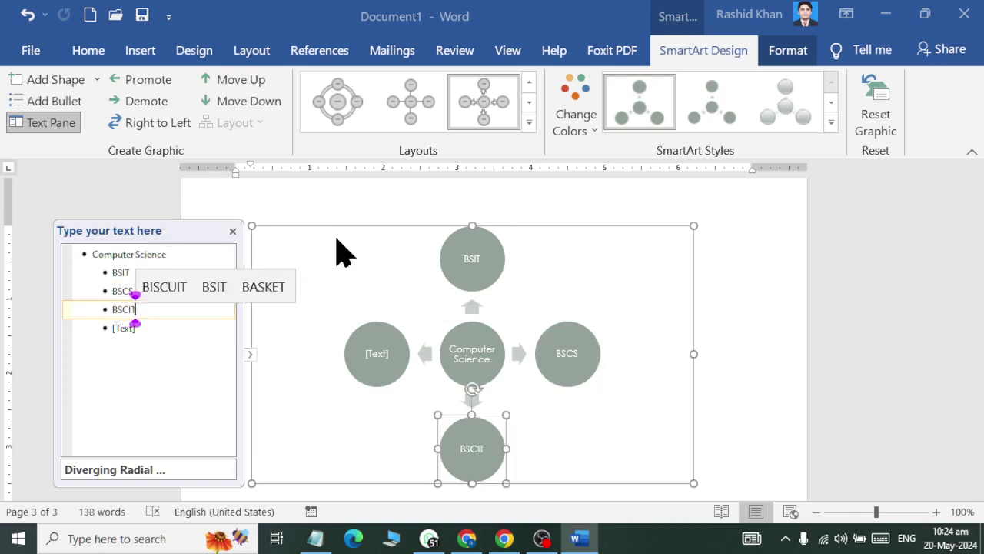
key("Down")
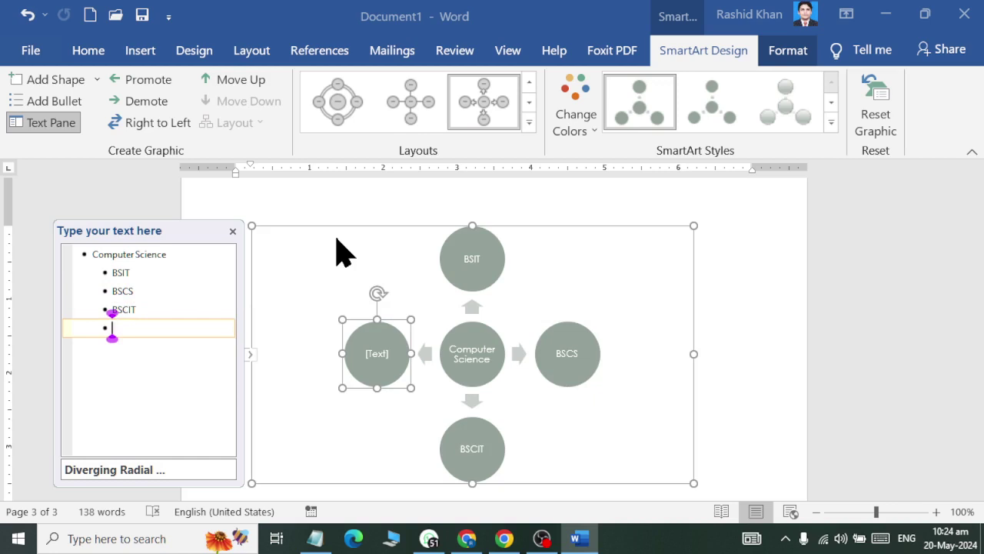
type("BCS")
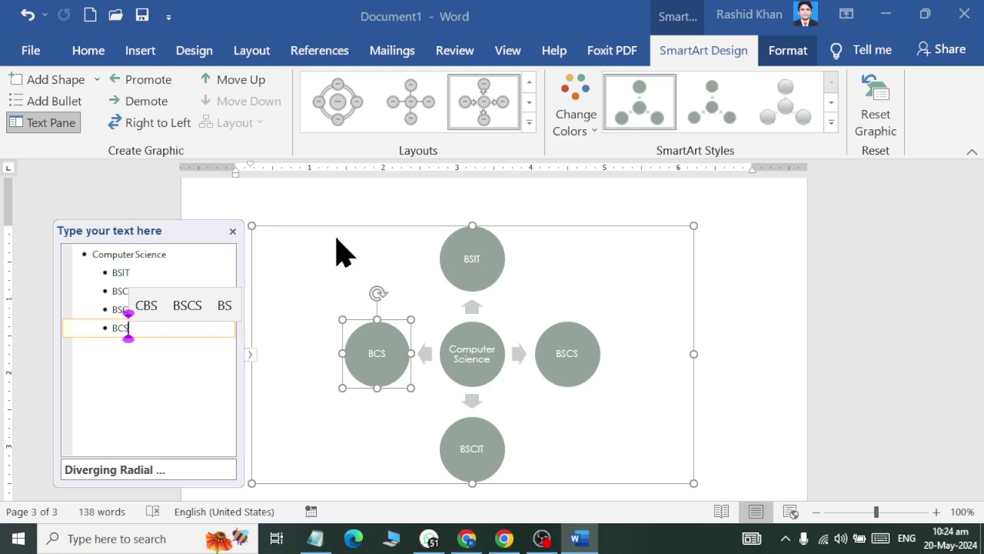
key("Return")
type("B")
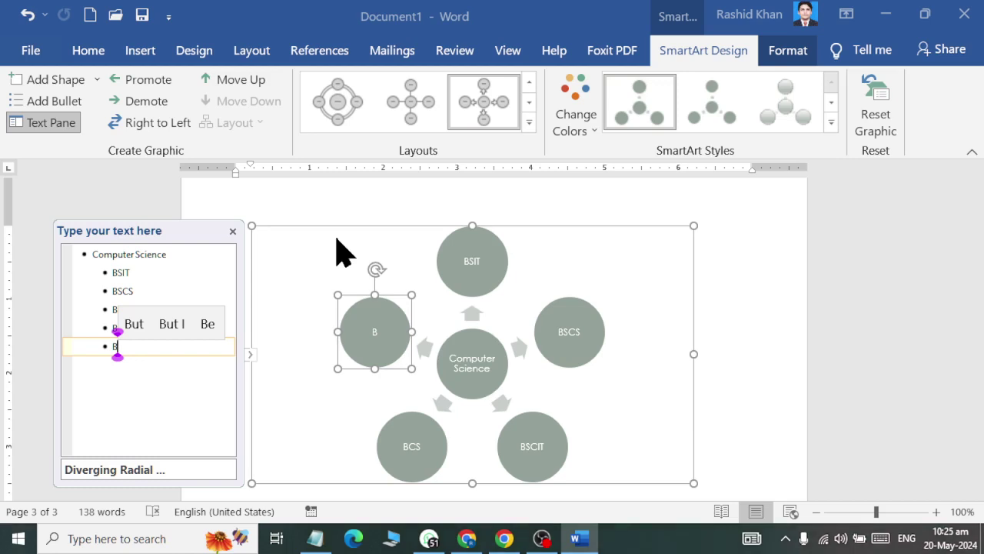
type("E")
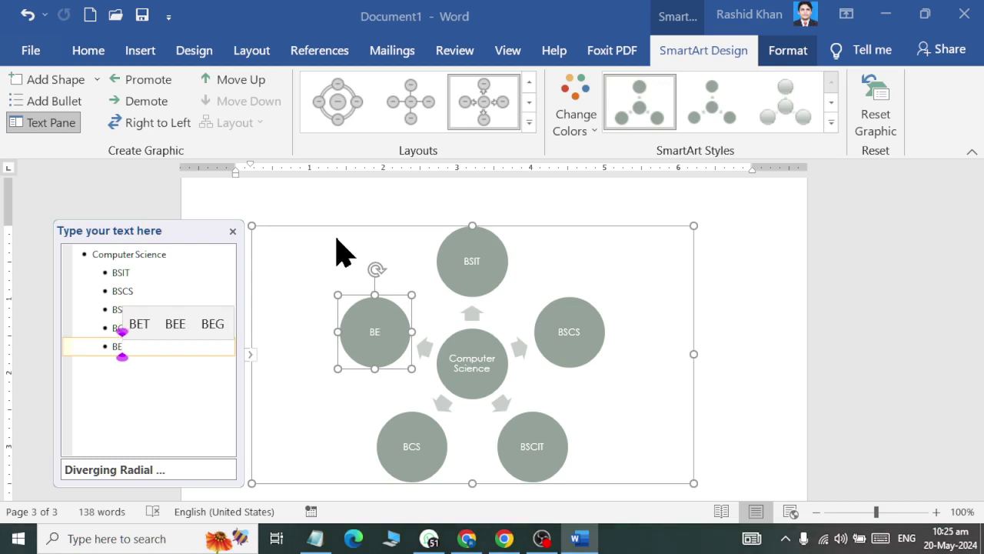
type(".")
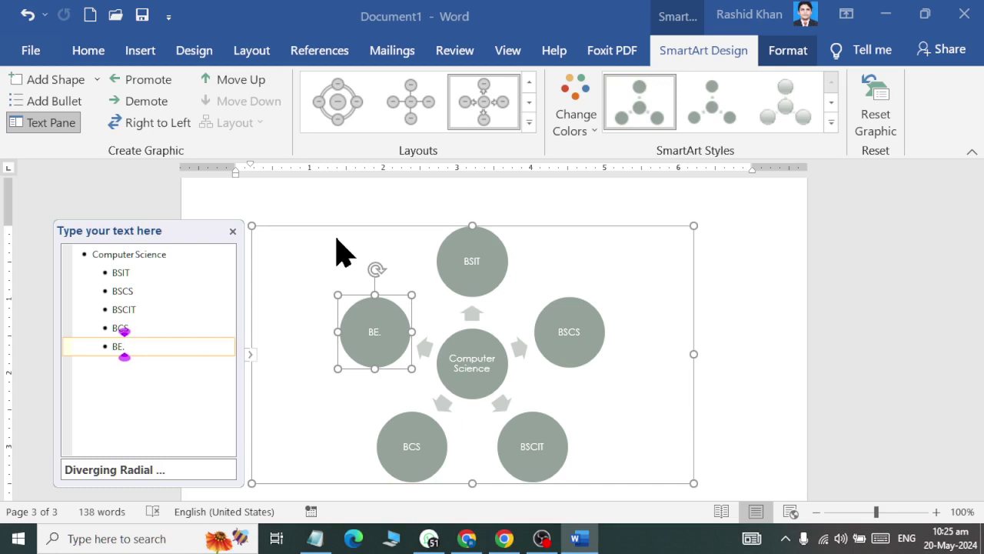
type("CS")
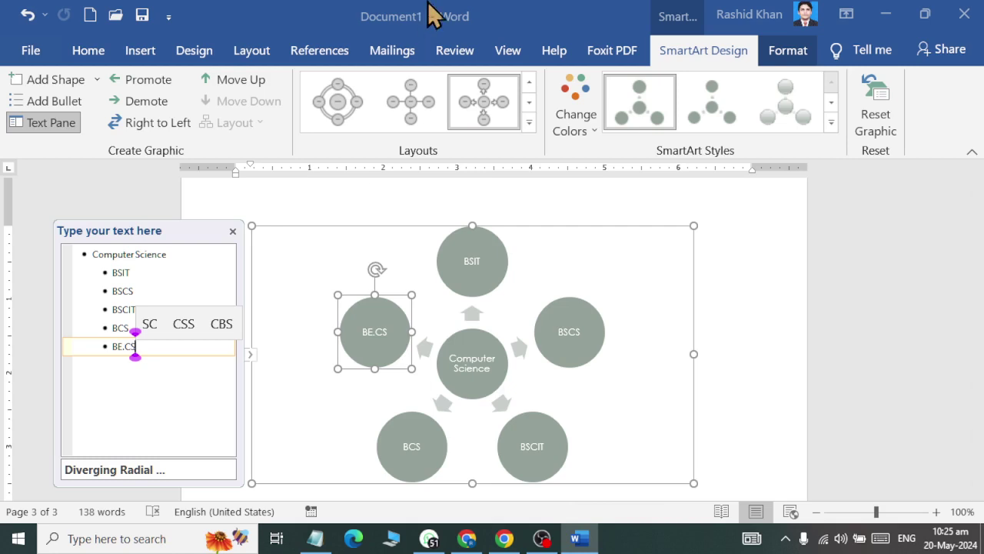
Compare Basic Radial and Radial Cycle, keep Diverging Radial, and add a blank line below the diagram.
left_click(389, 112)
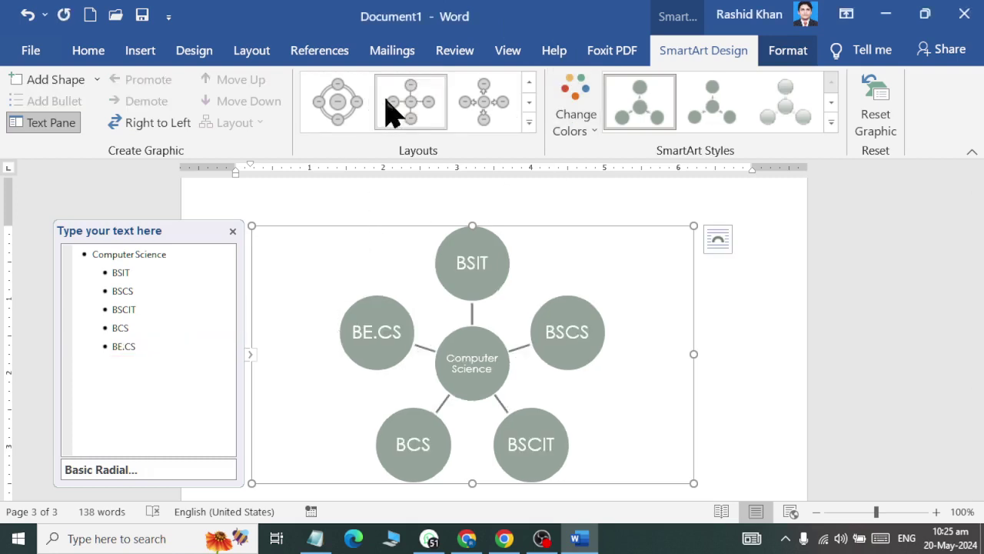
left_click(336, 119)
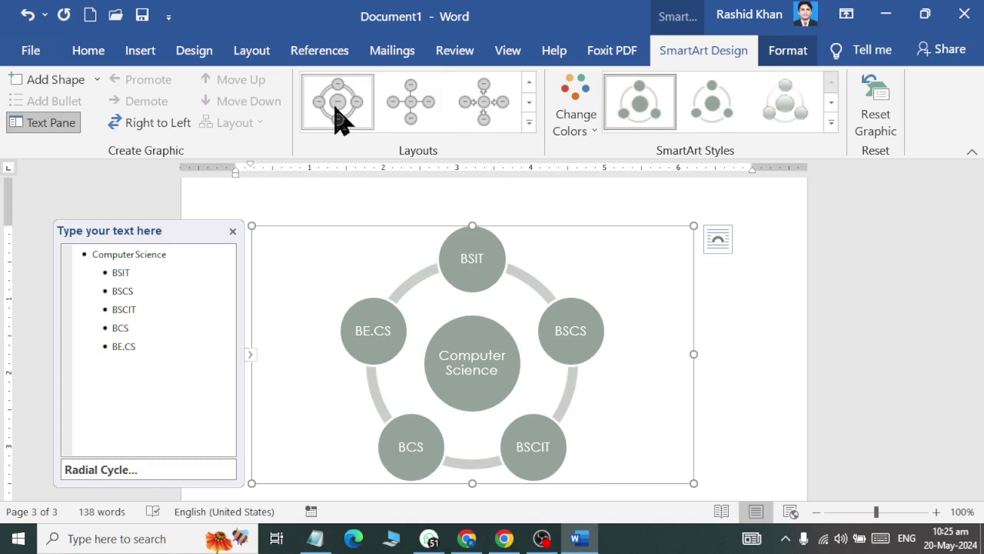
left_click(510, 127)
left_click(760, 481)
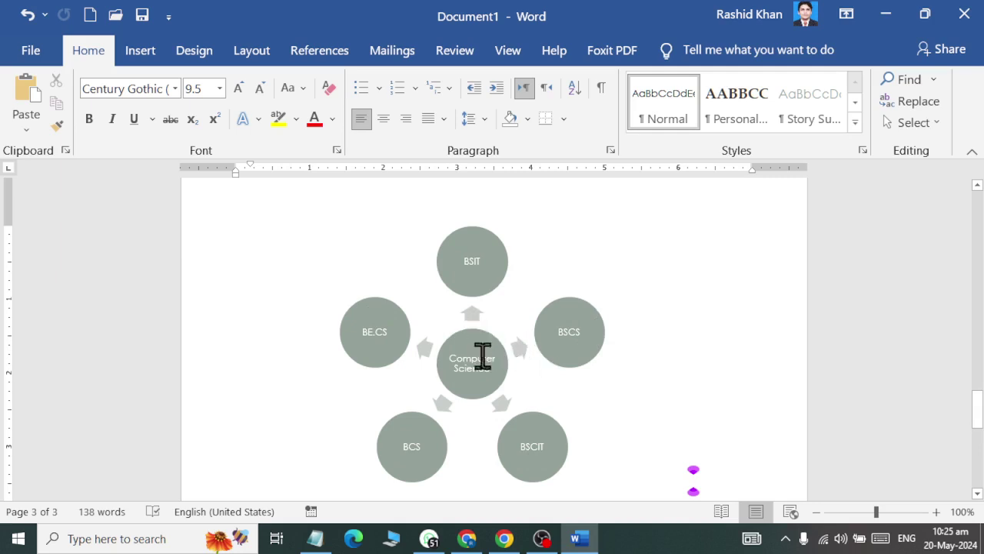
left_click(736, 478)
key("Return")
Insert a Text Cycle SmartArt from the Cycle category below the Computer Science diagram.
left_click(141, 52)
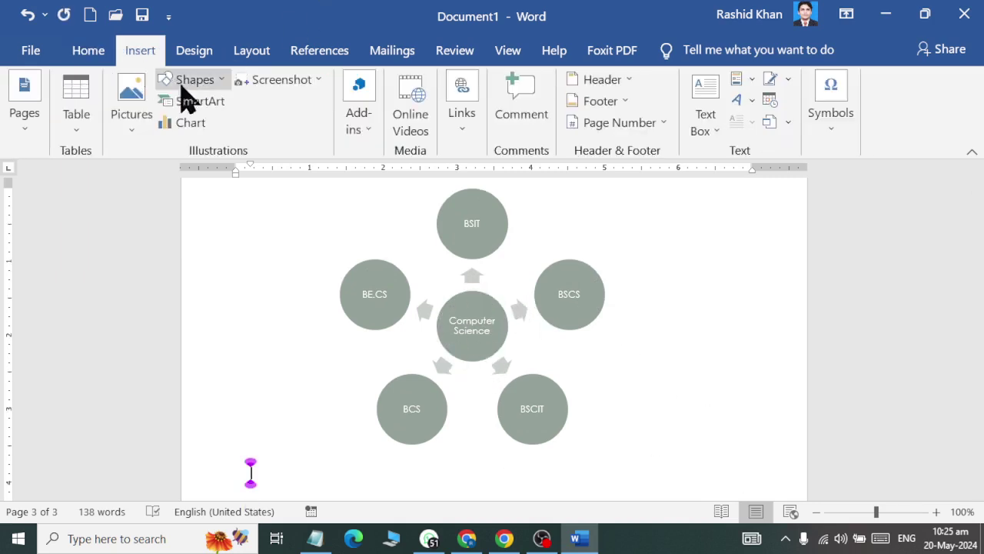
left_click(192, 101)
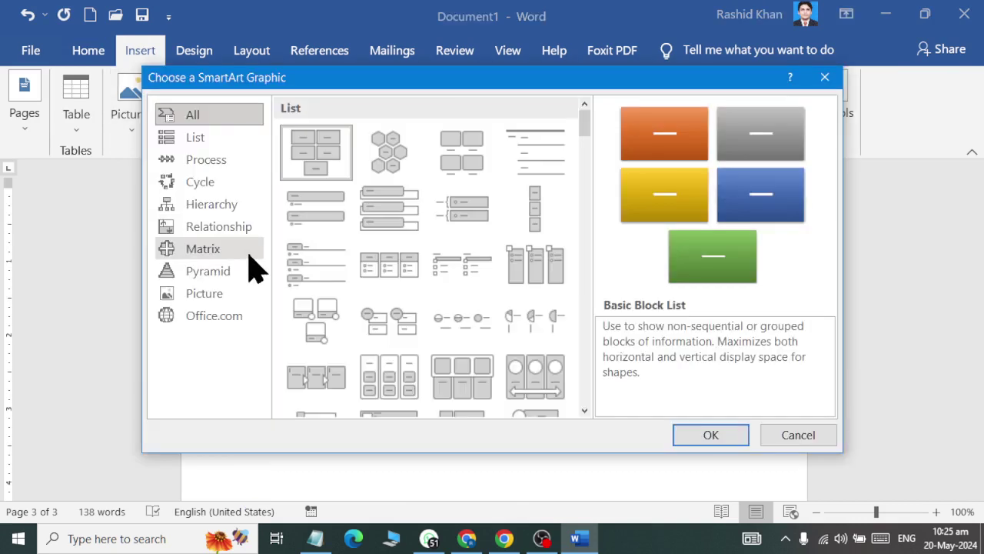
left_click(229, 185)
left_click(388, 150)
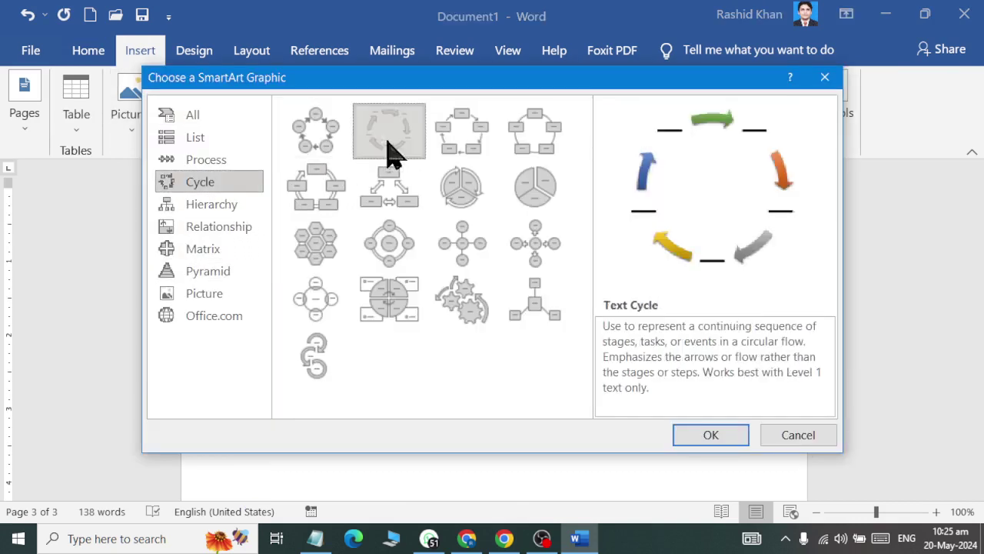
left_click(709, 436)
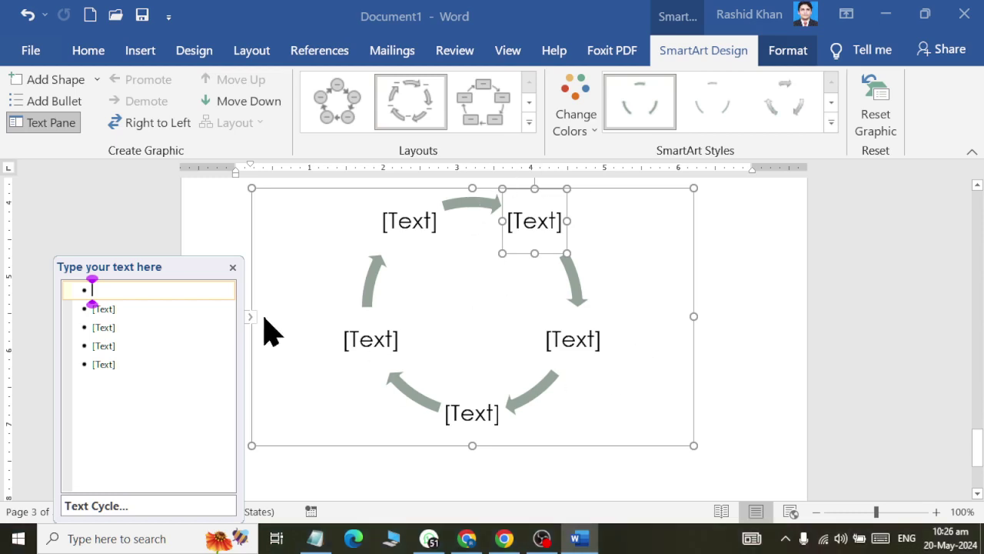
scroll(266, 330, "up", 3)
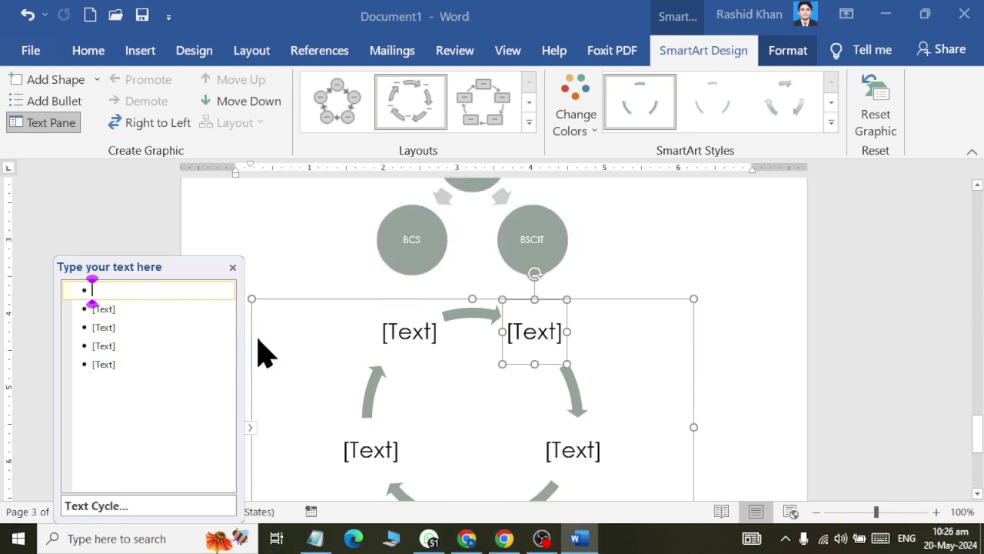